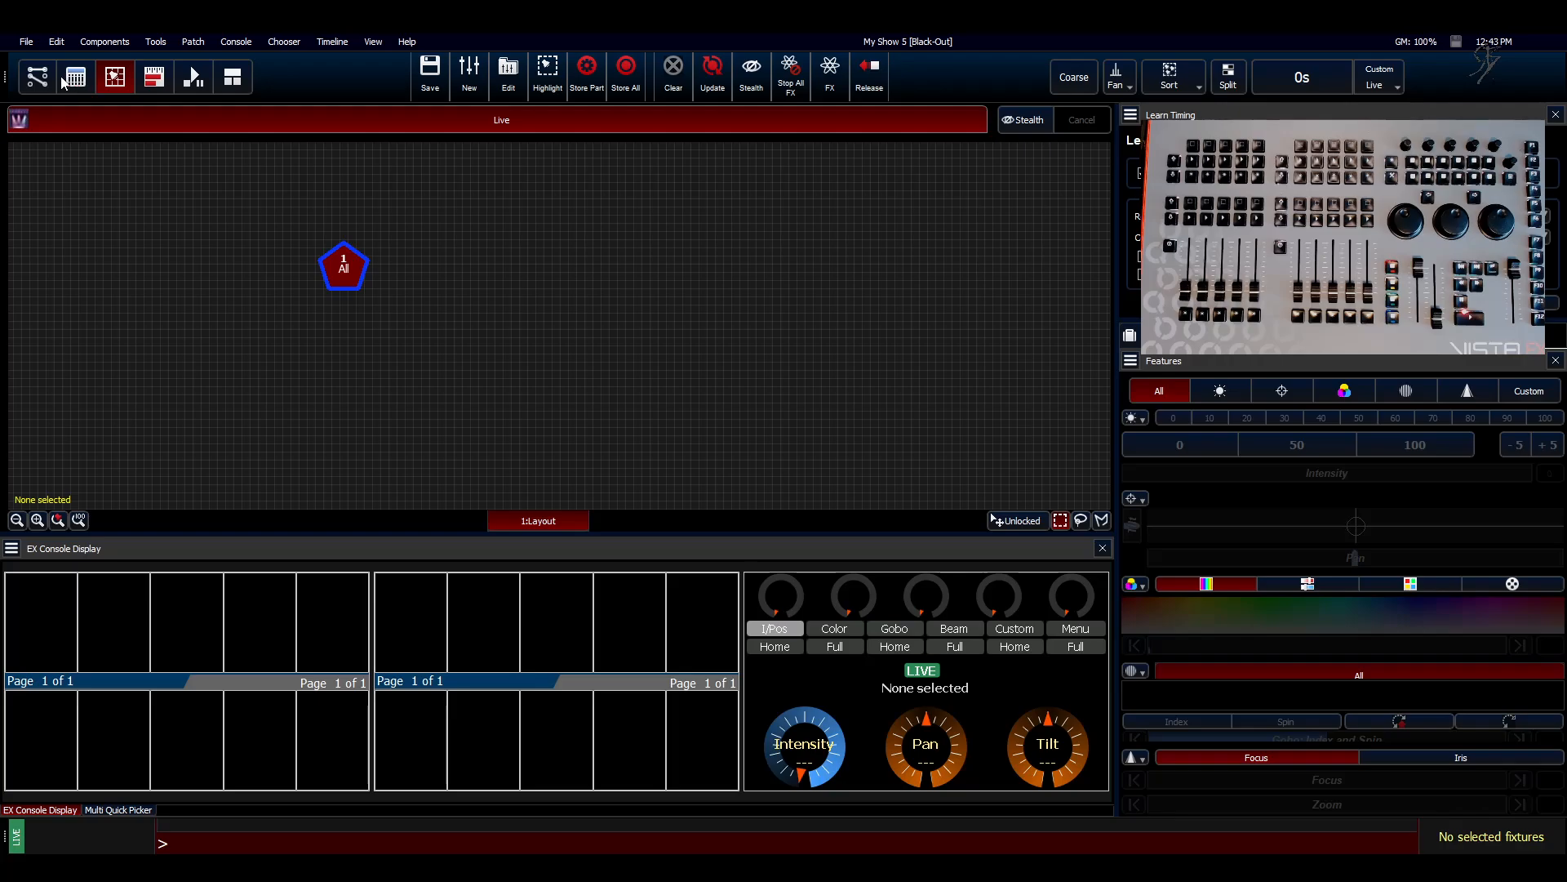
Step: Patch 10 generic Dimmer fixtures starting at universe 1, address 1, and return to the fixture layout
left_click(38, 78)
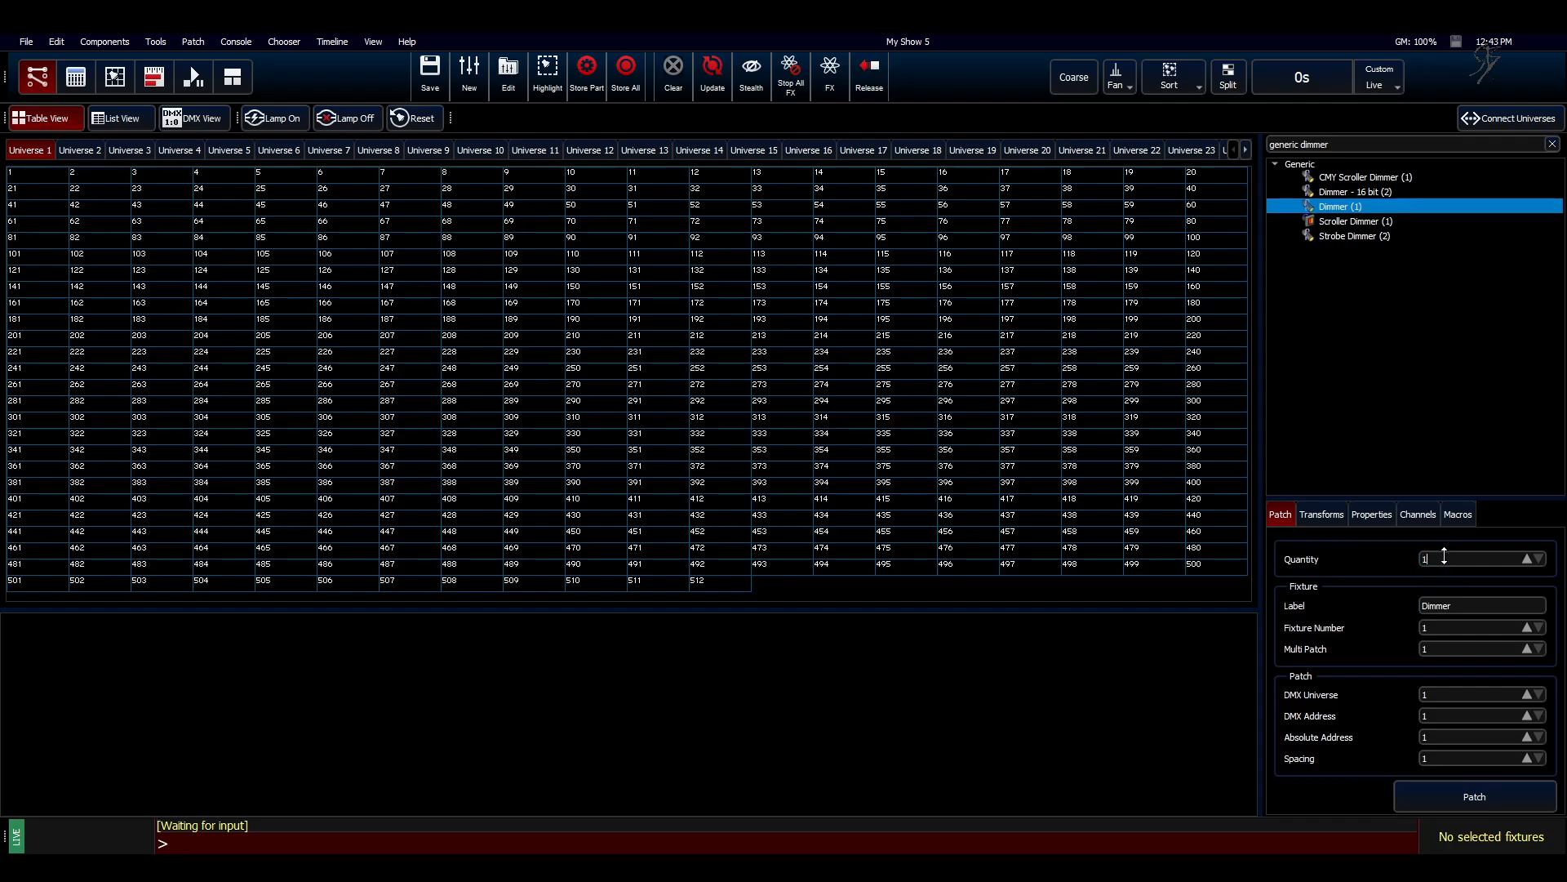
key("Return")
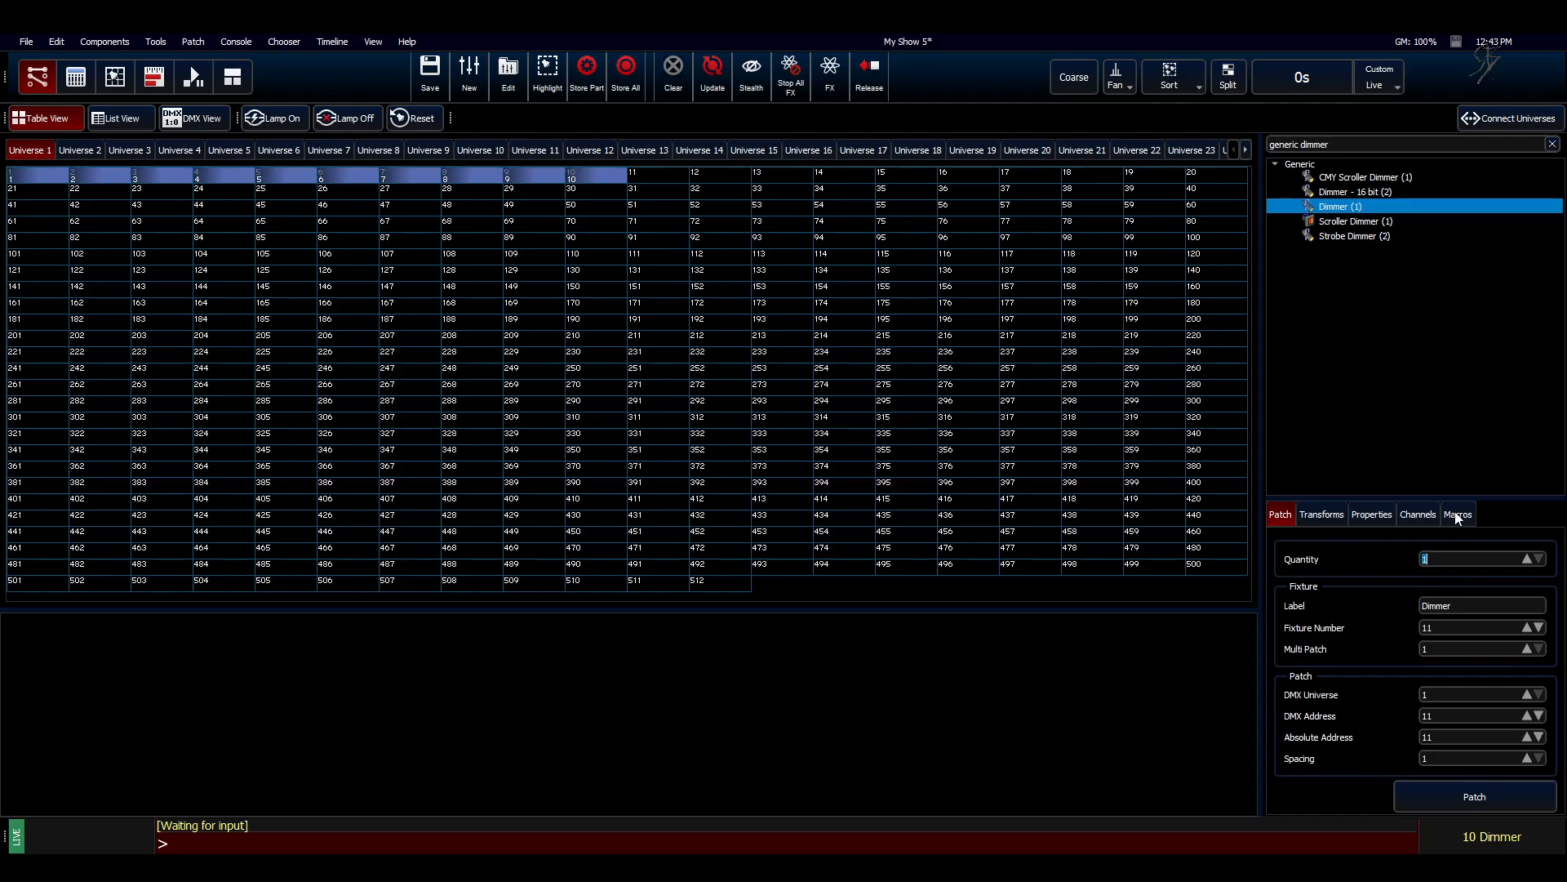
left_click(127, 82)
left_click(63, 390)
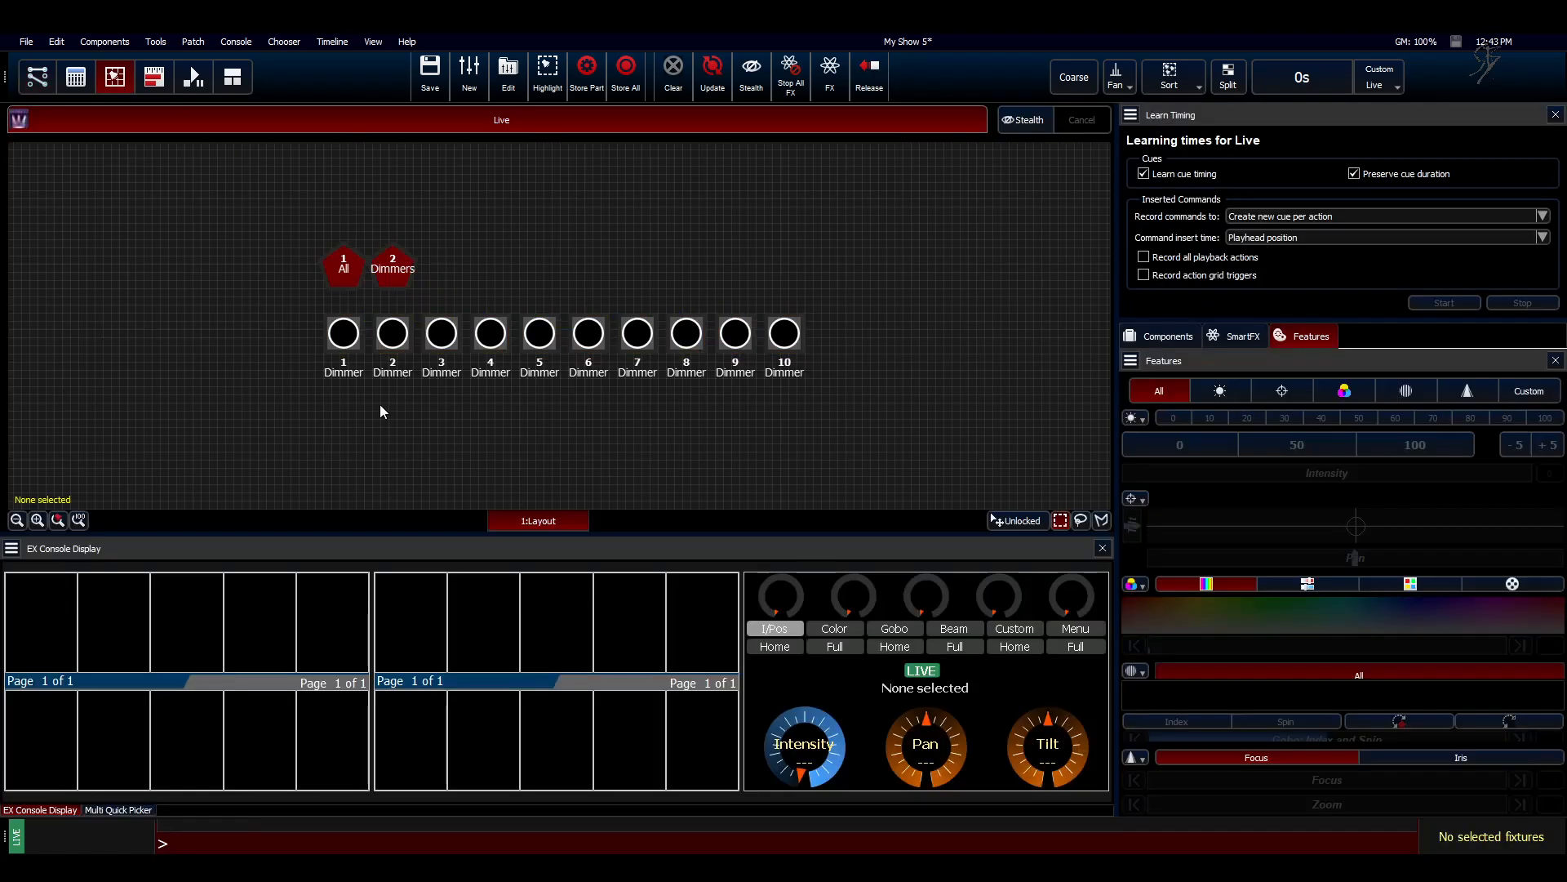
Step: Show the component groups and create a group labelled "1" containing only dimmer 1
left_click(1157, 336)
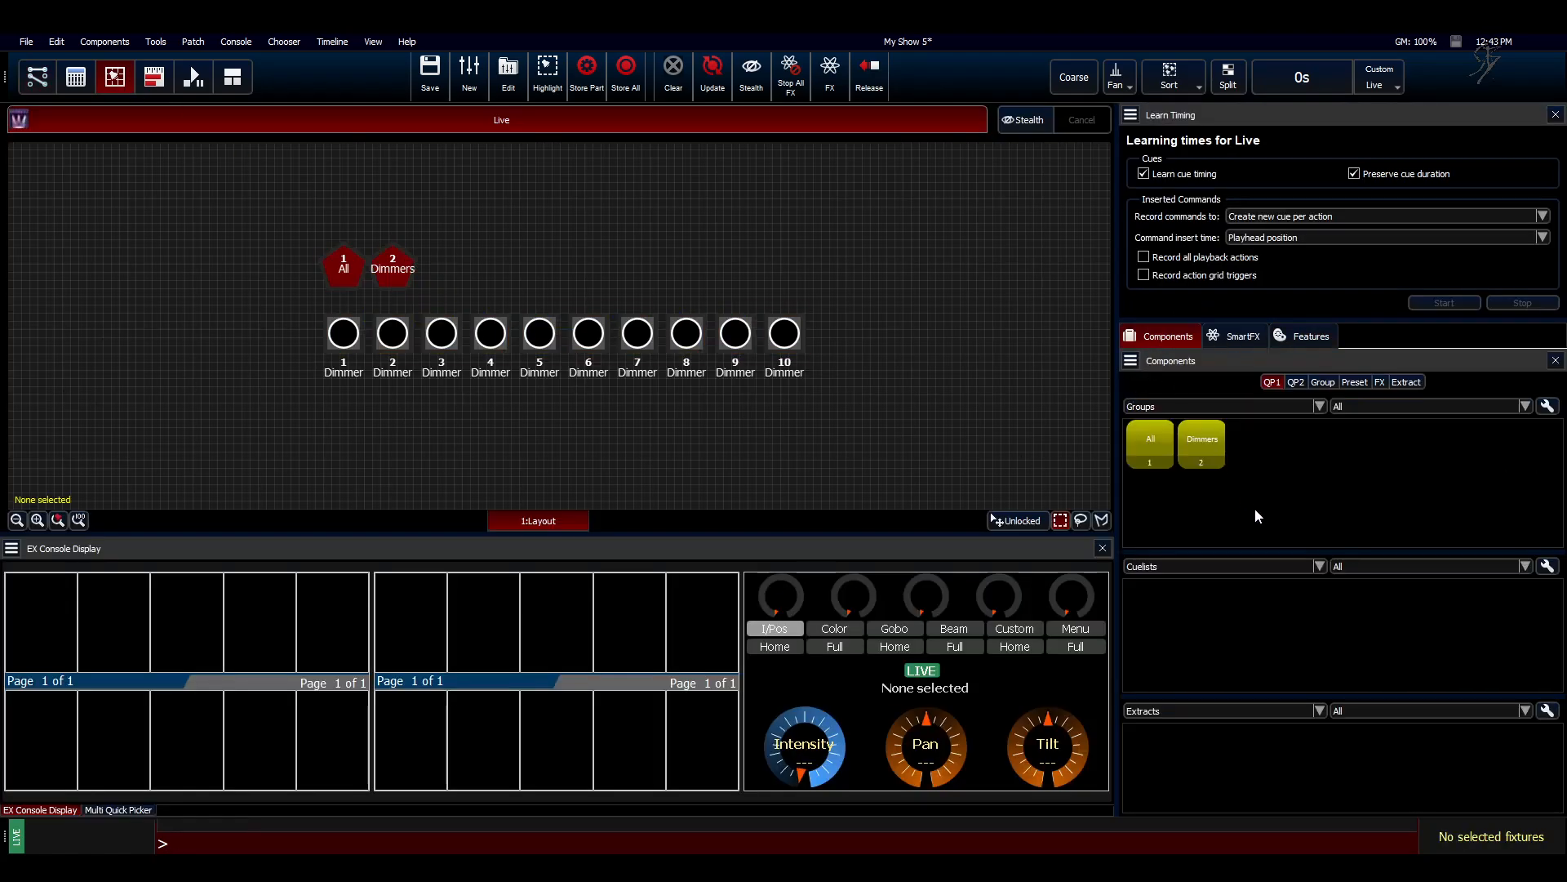
left_click(357, 352)
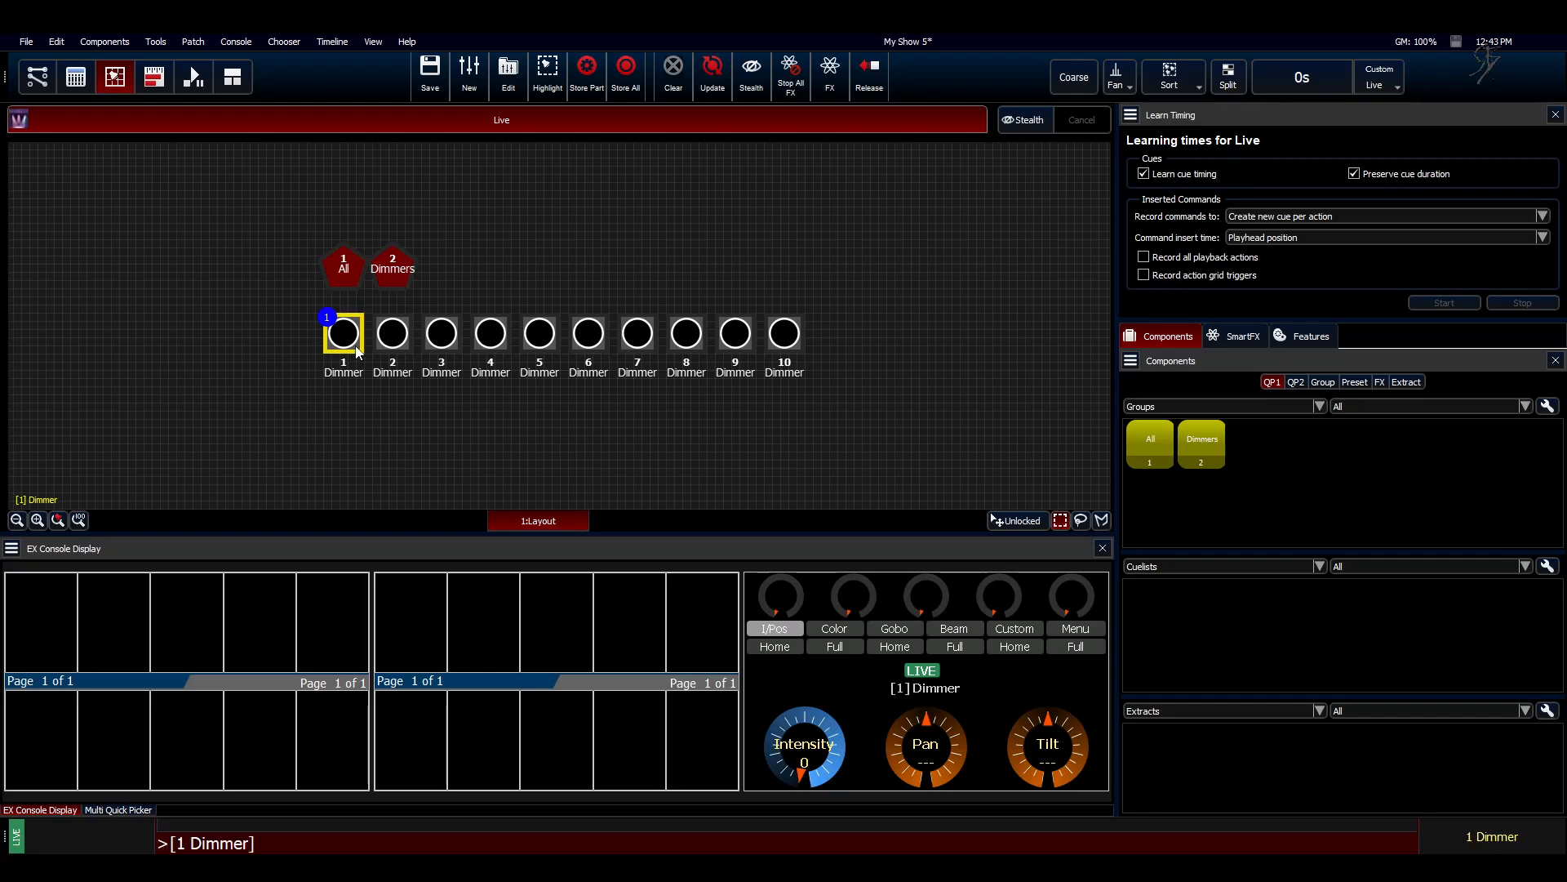
right_click(1291, 446)
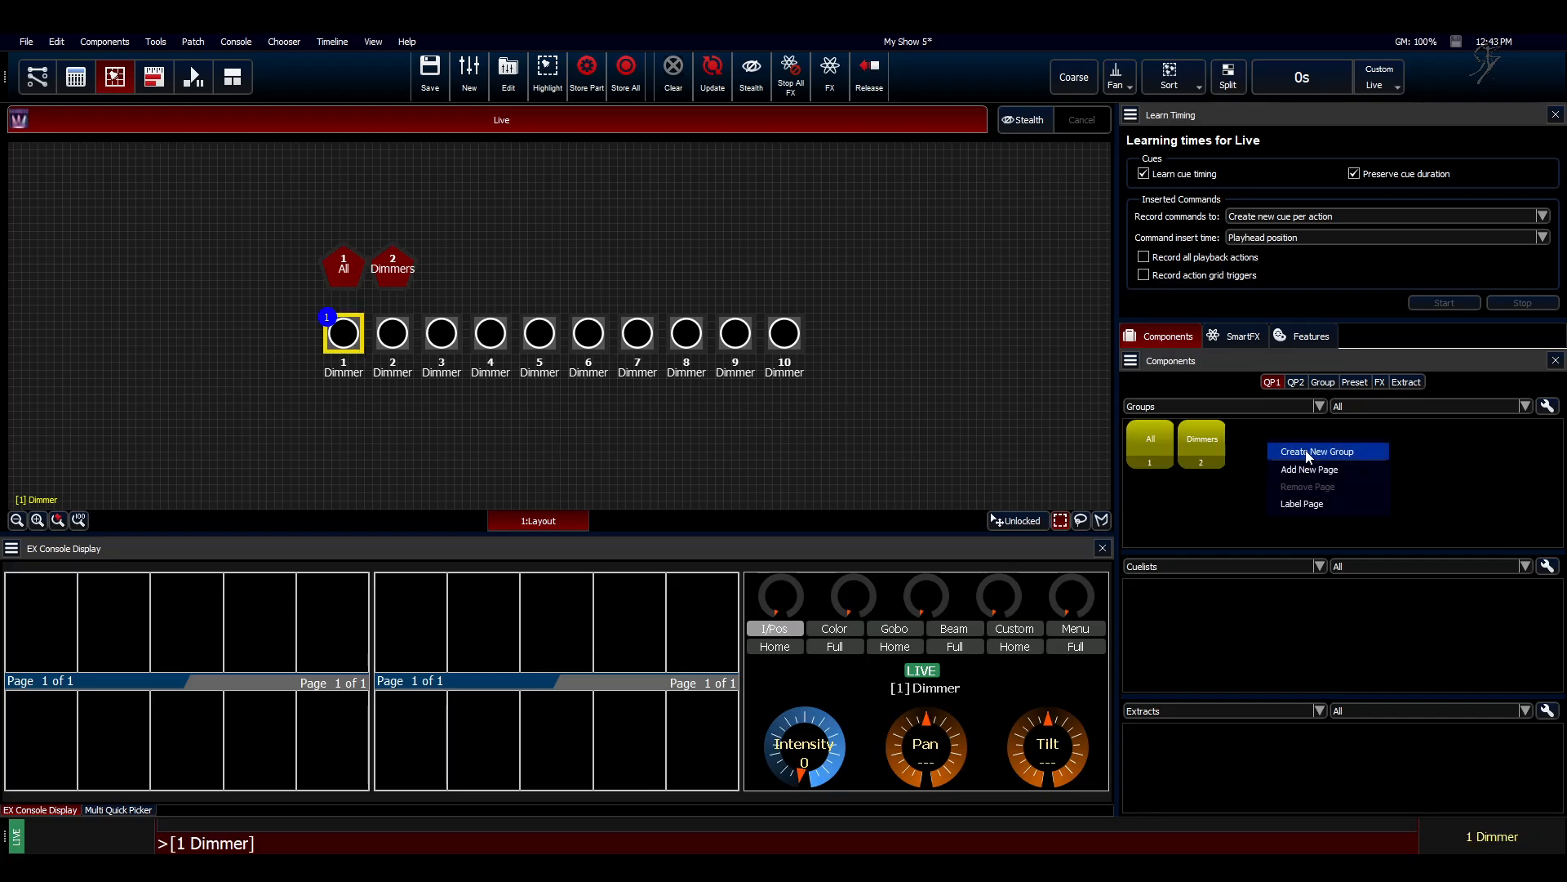
left_click(1305, 449)
type("1")
key("Return")
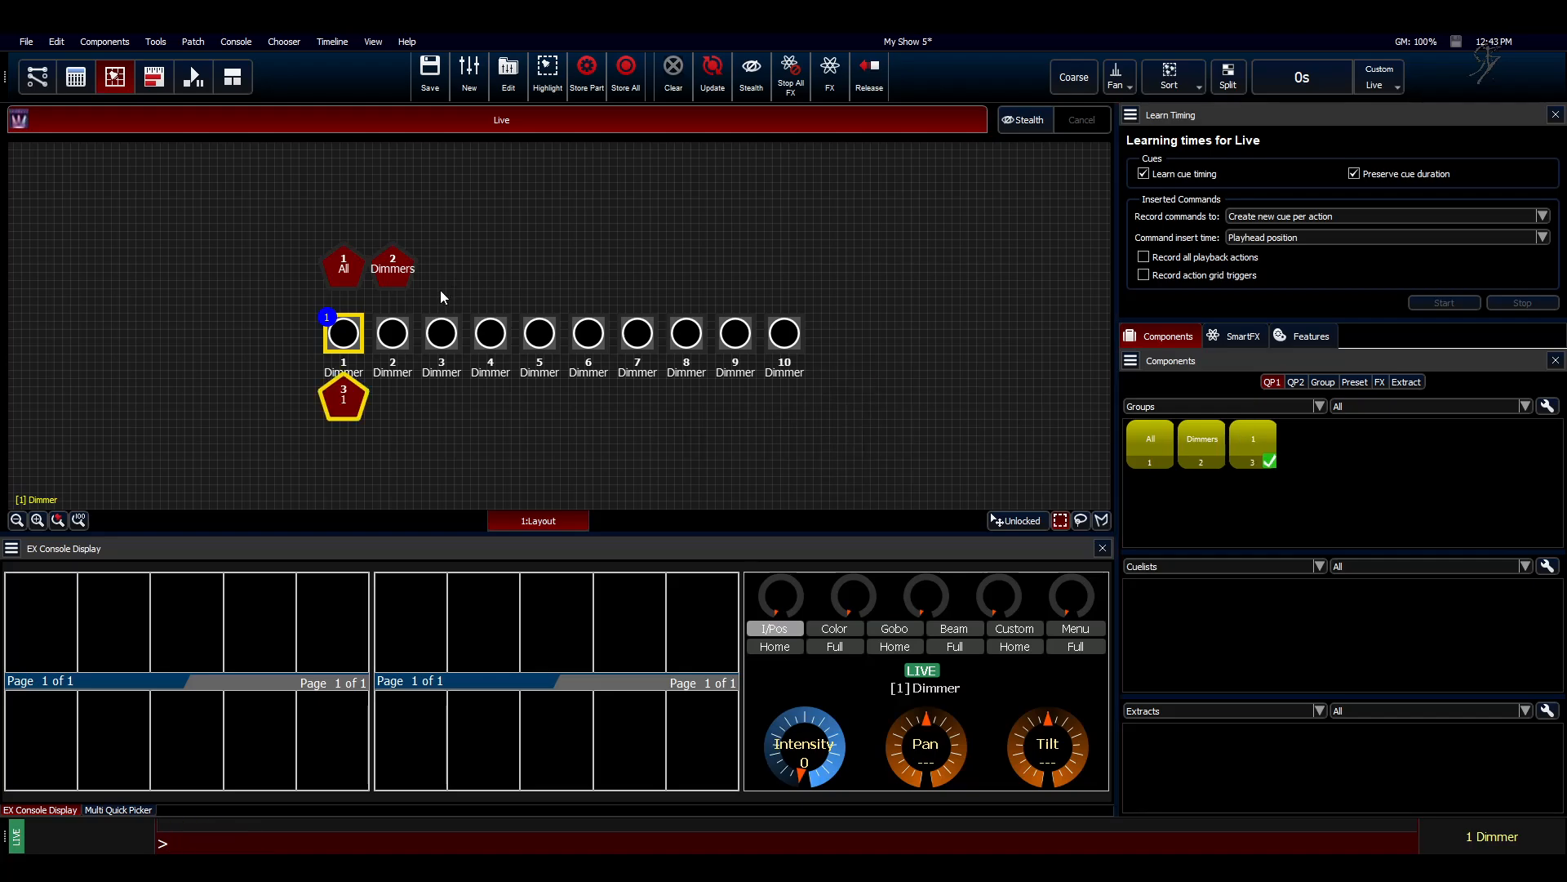
Step: Create a group labelled "2" containing only dimmer 2
left_click(393, 334)
right_click(1353, 488)
left_click(1388, 498)
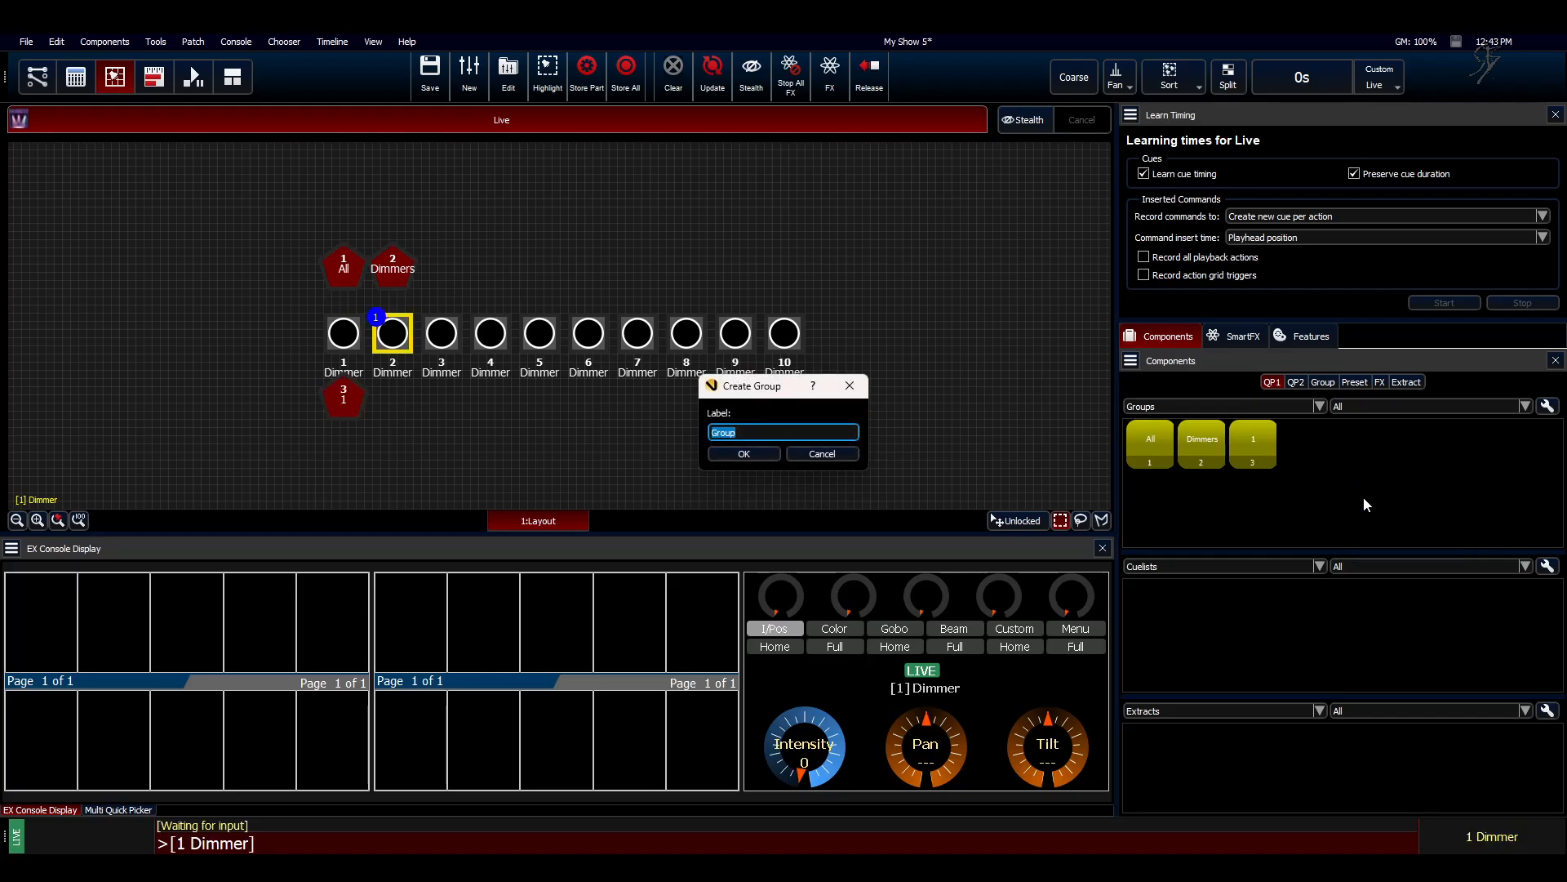
type("2")
key("Return")
Step: Create a group labelled "3" containing only dimmer 3
left_click(440, 334)
right_click(1358, 451)
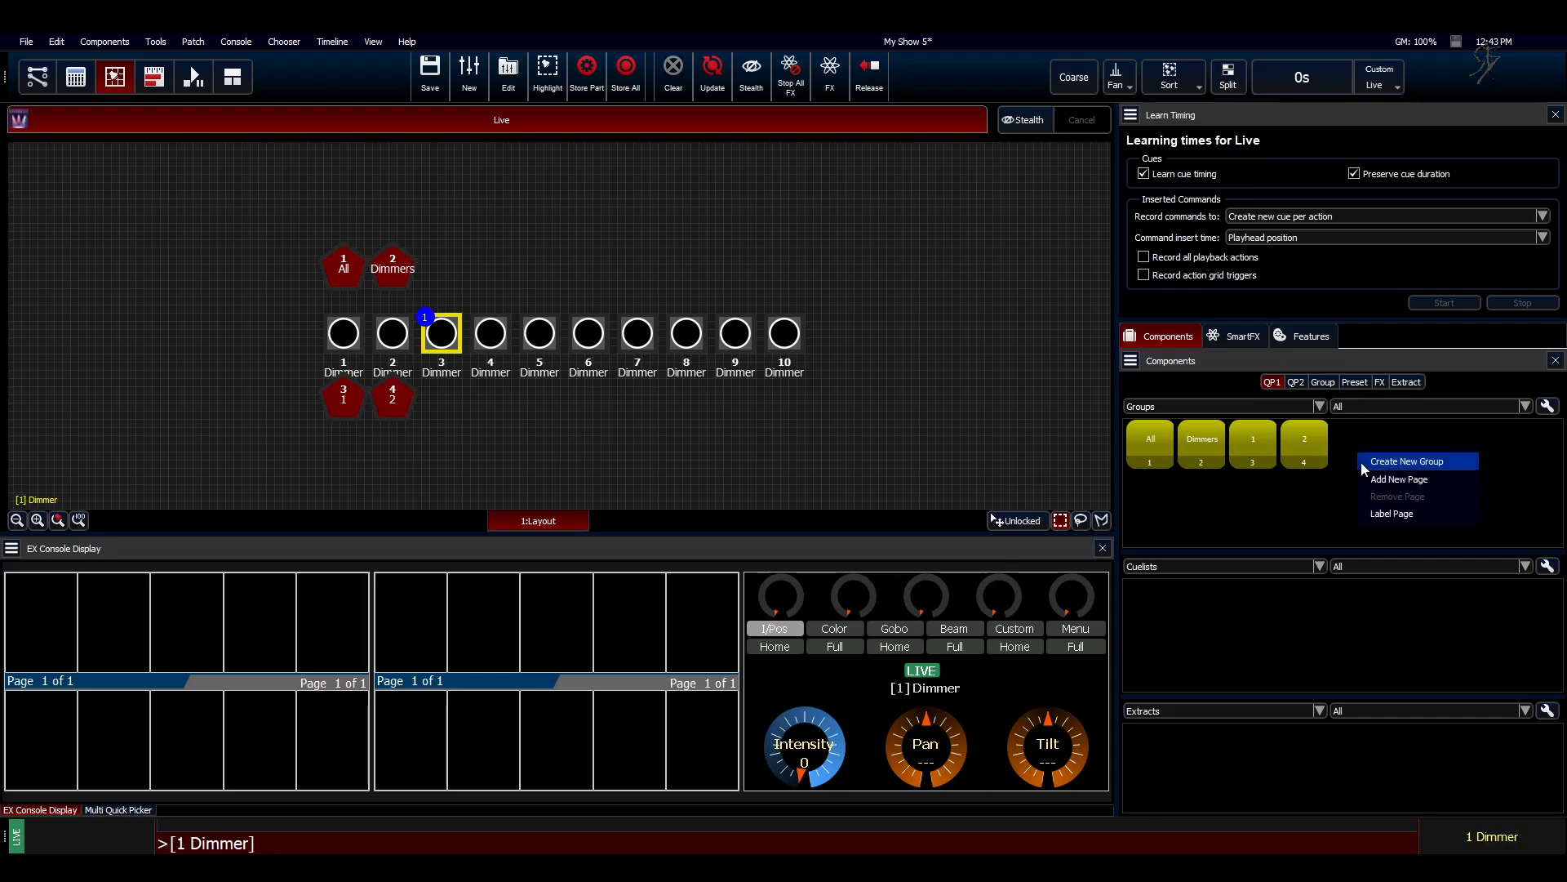
left_click(1388, 458)
type("3")
key("Return")
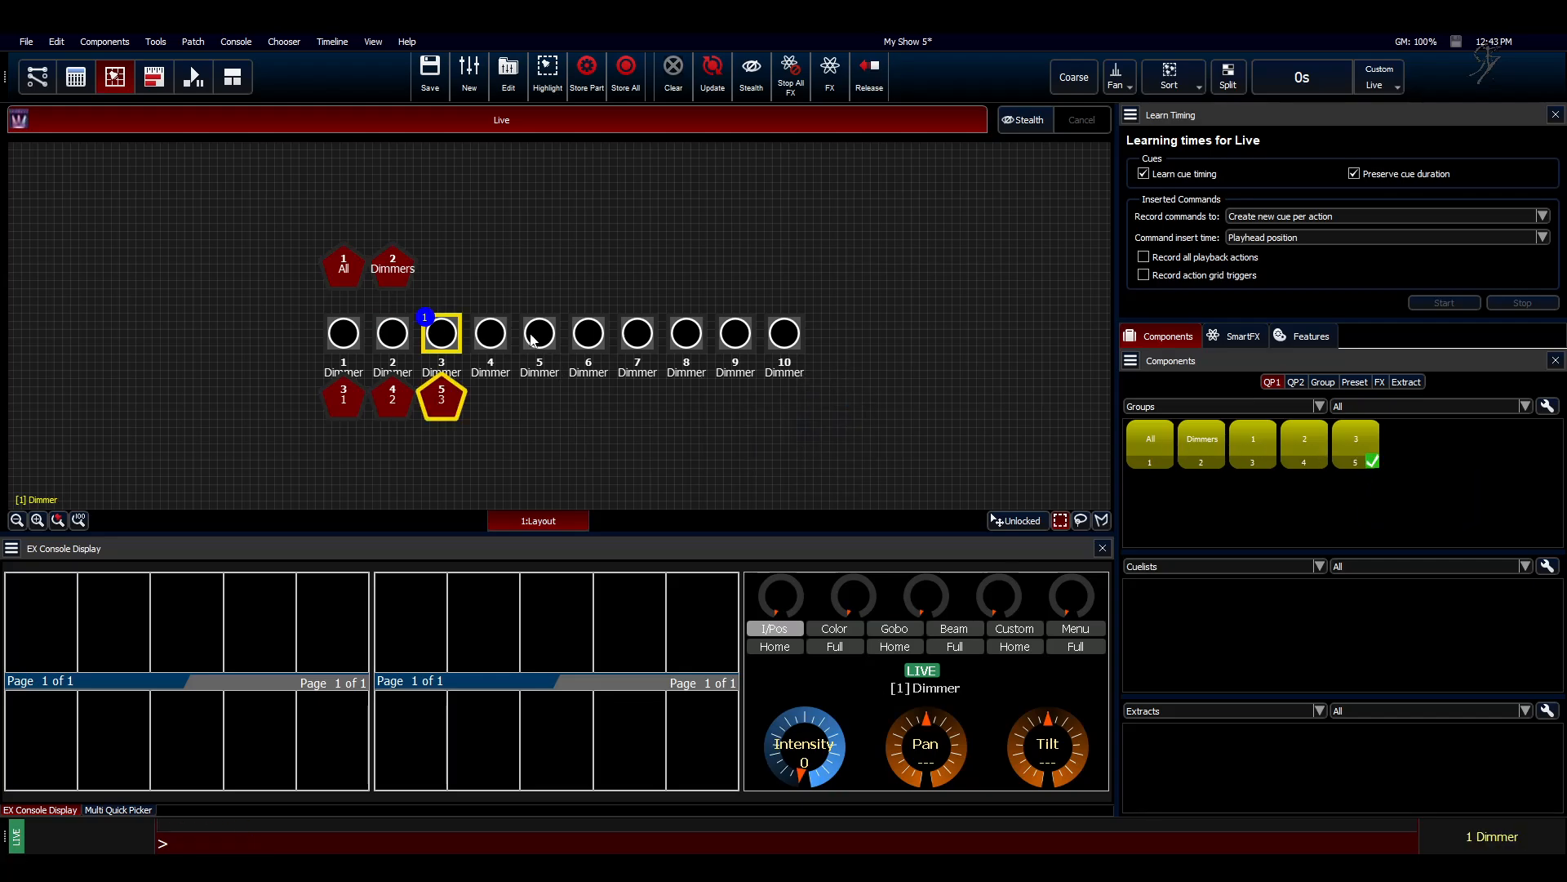
Step: Create a group labelled "4" containing only dimmer 4
left_click(491, 335)
right_click(1214, 494)
left_click(1257, 500)
type("4")
key("Return")
Step: Create a group labelled "5" containing only dimmer 5
left_click(538, 334)
right_click(1201, 511)
left_click(1251, 519)
type("5")
key("Return")
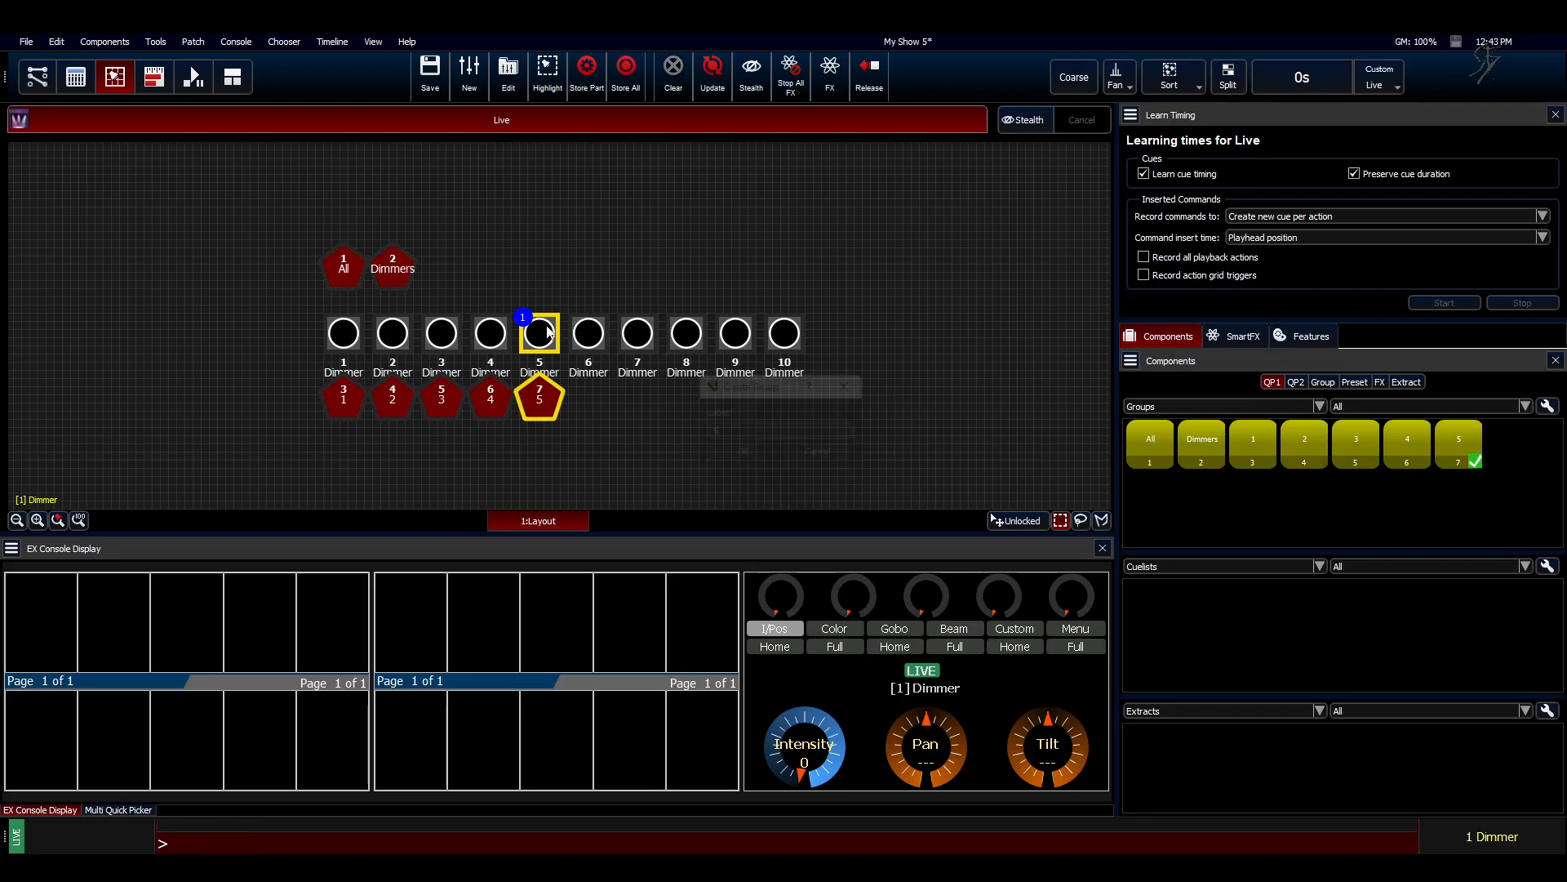
Step: Create a group labelled "6" containing only dimmer 6
left_click(588, 333)
right_click(1153, 500)
left_click(1174, 506)
type("6")
key("Return")
Step: Create a group labelled "7" containing only dimmer 7
left_click(637, 334)
right_click(1157, 500)
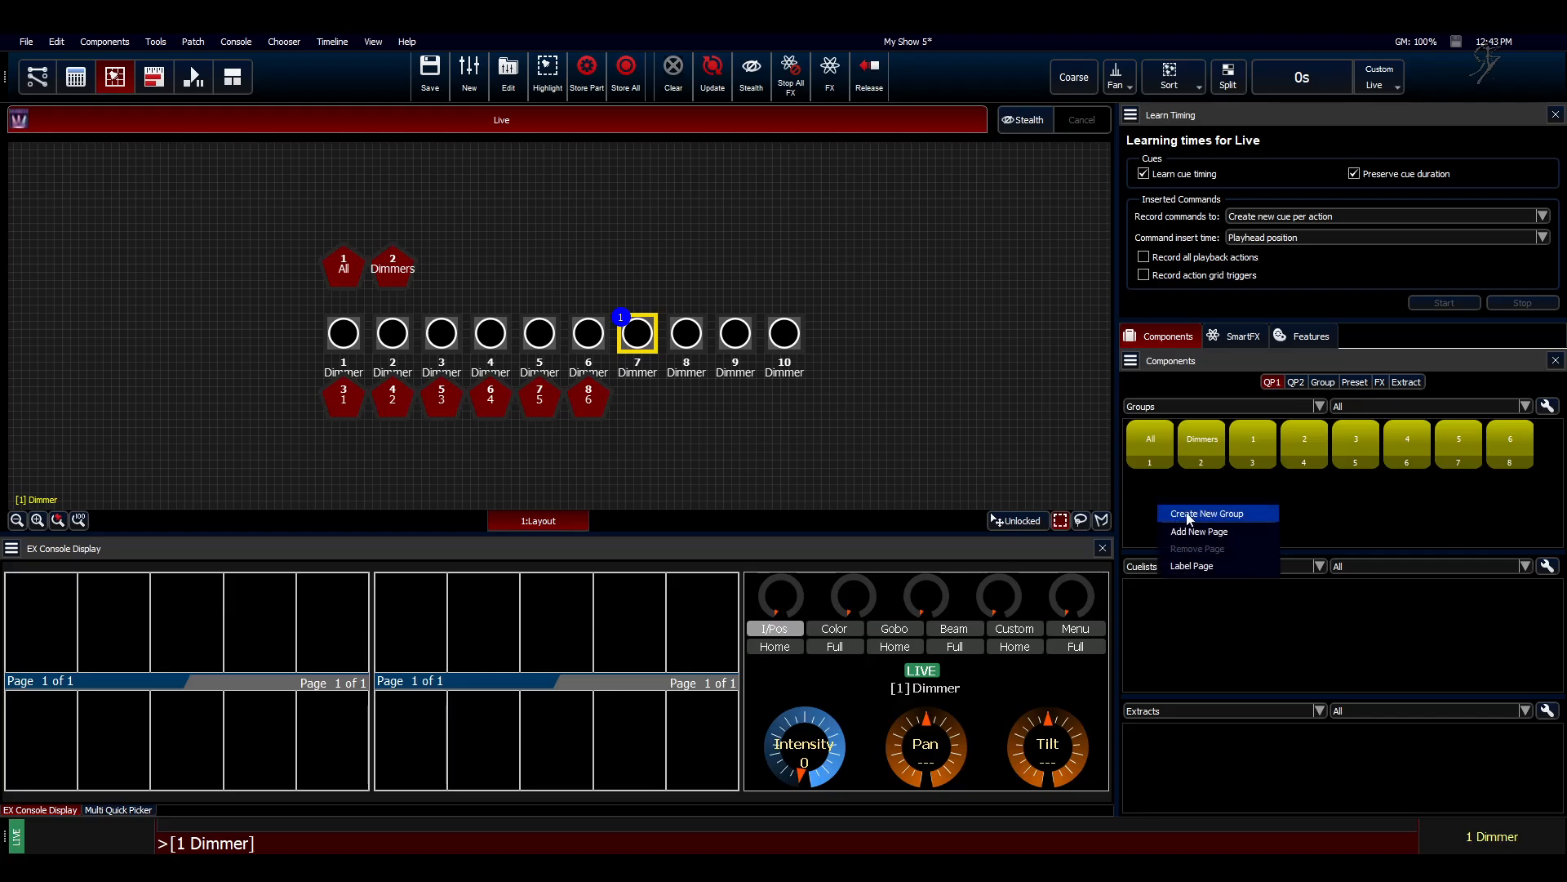
left_click(1167, 509)
type("7")
key("Return")
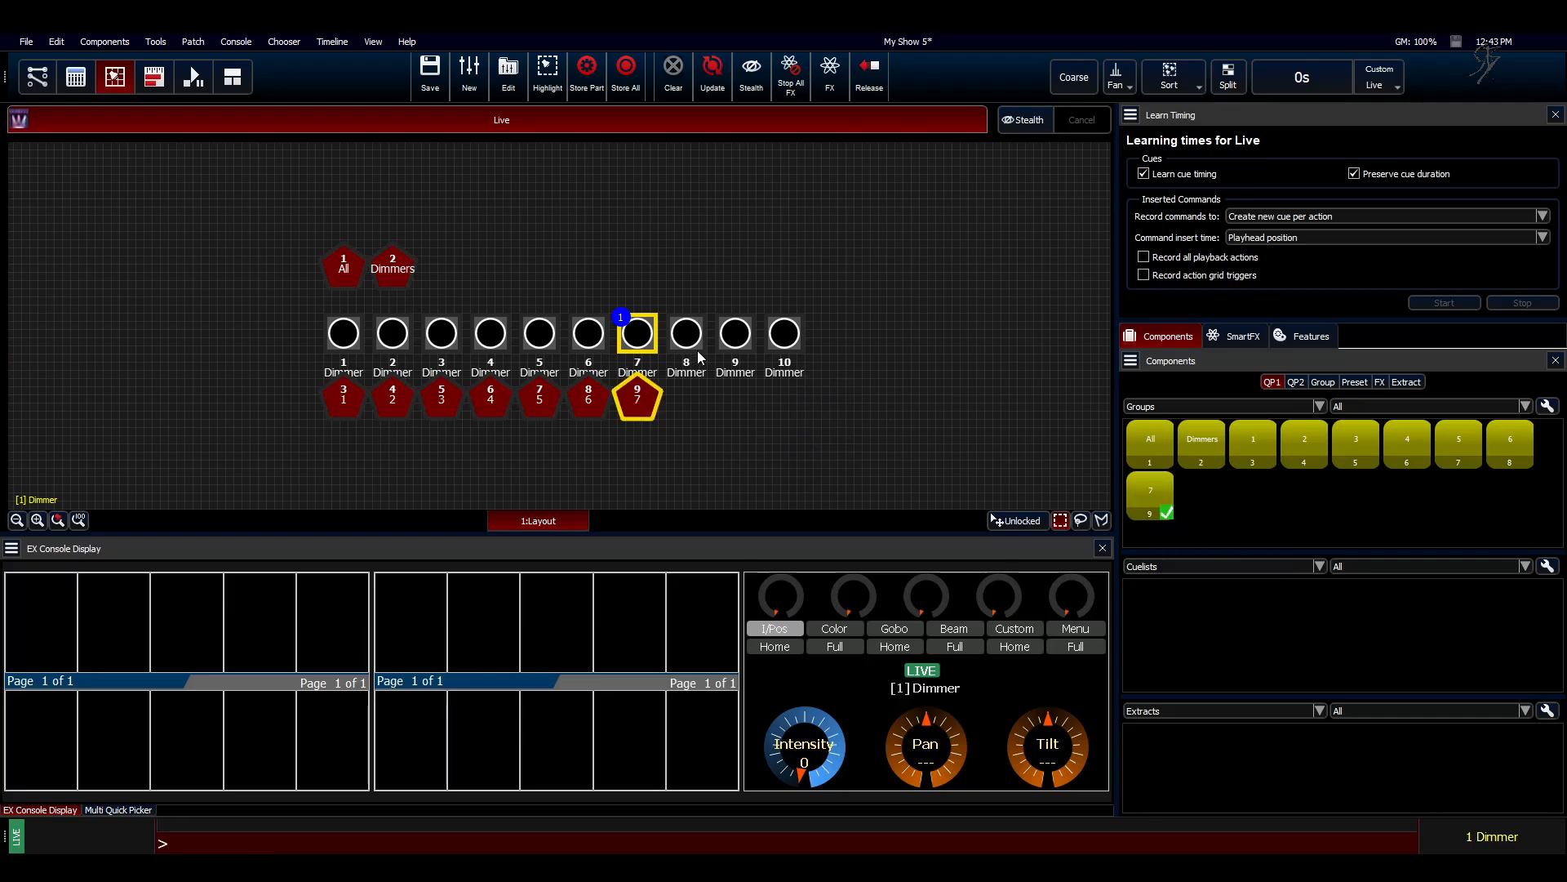
Step: Create a group labelled "8" containing only dimmer 8
left_click(686, 333)
right_click(1247, 501)
left_click(1266, 511)
type("8")
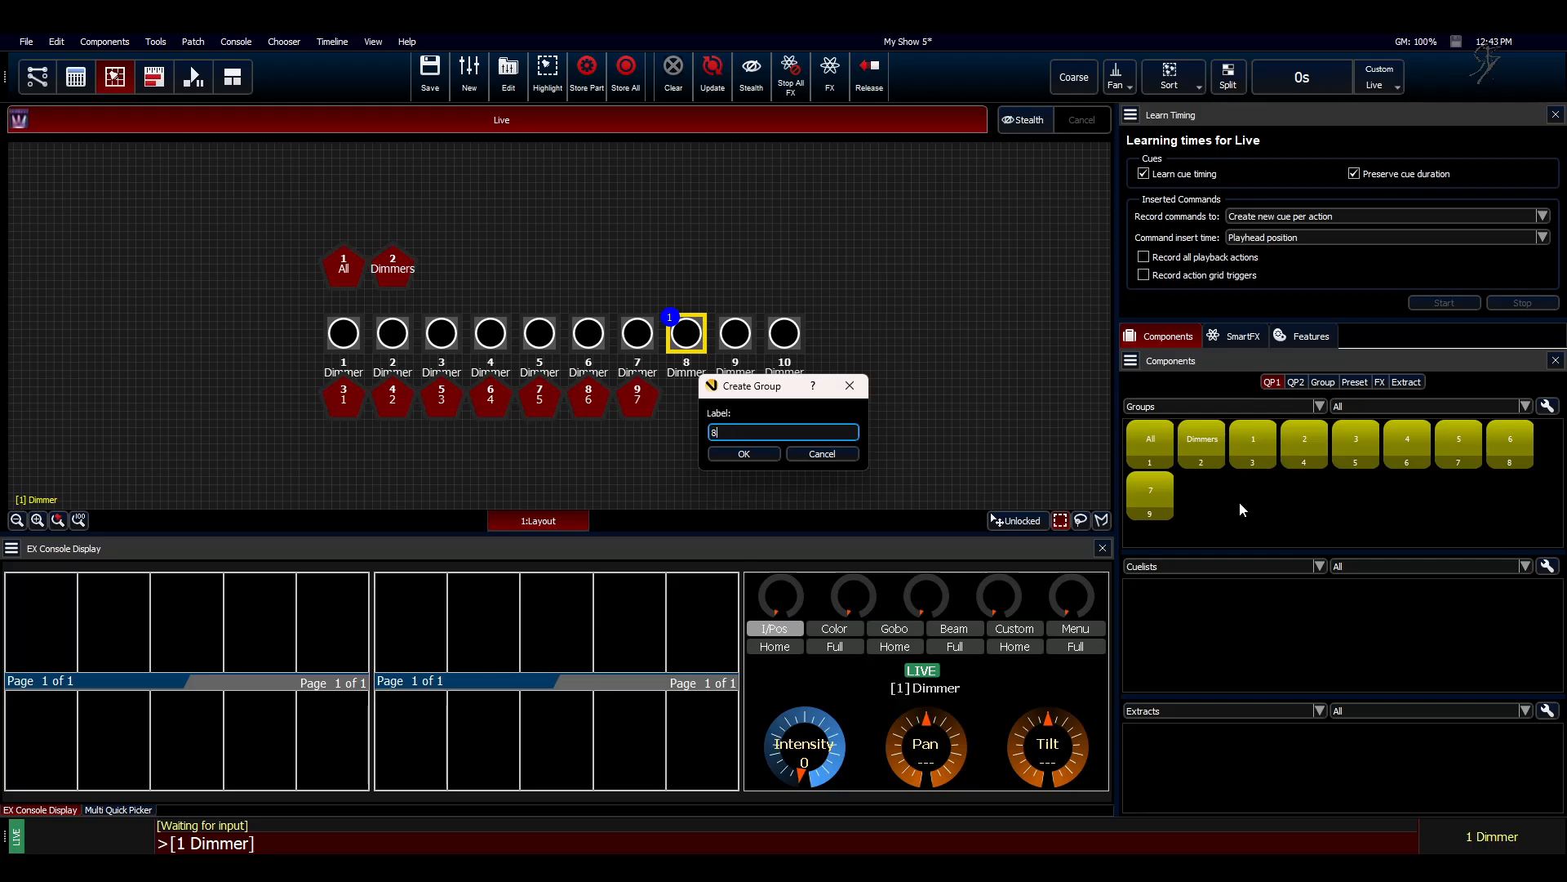
key("Return")
Step: Create a group labelled "9" containing only dimmer 9
left_click(736, 333)
right_click(1290, 505)
left_click(1305, 513)
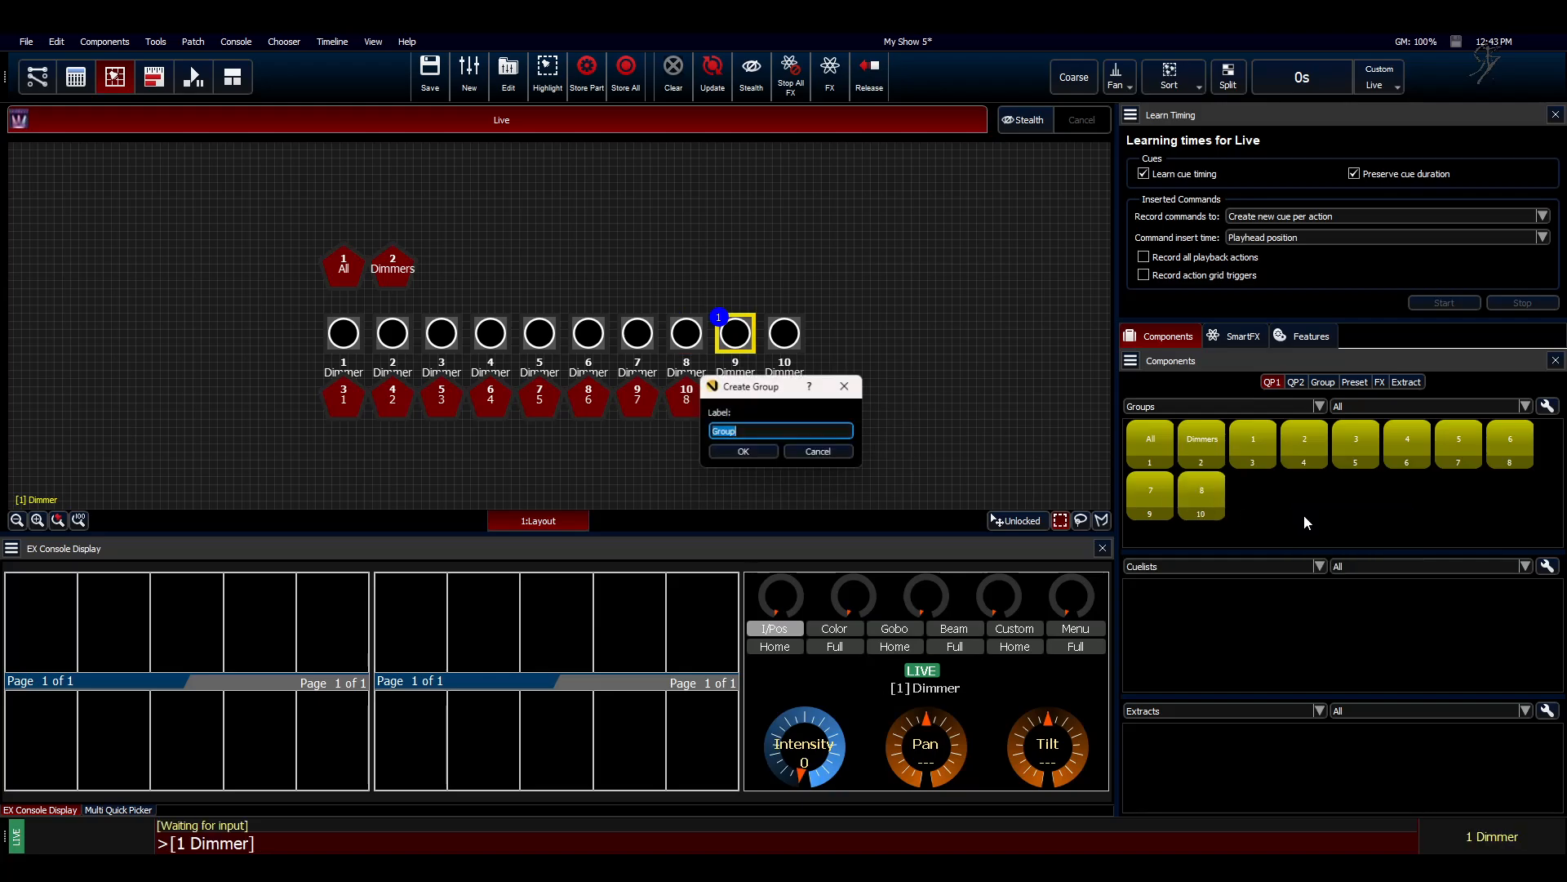
type("9")
key("Return")
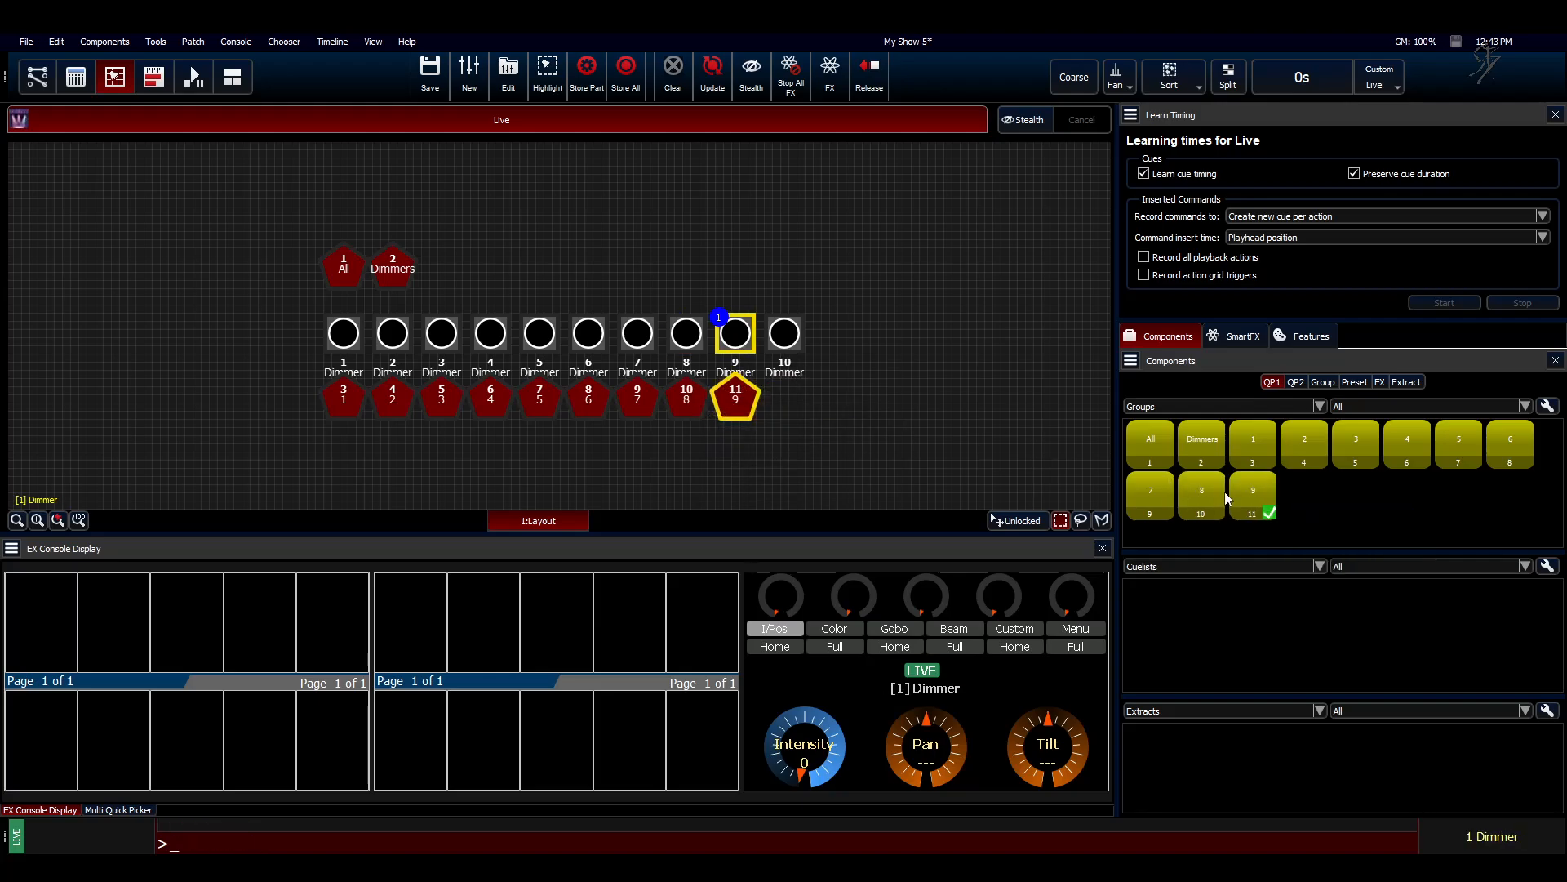
Step: Create a group labelled "10" containing only dimmer 10
left_click(785, 333)
right_click(1335, 507)
left_click(1349, 515)
type("10")
key("Return")
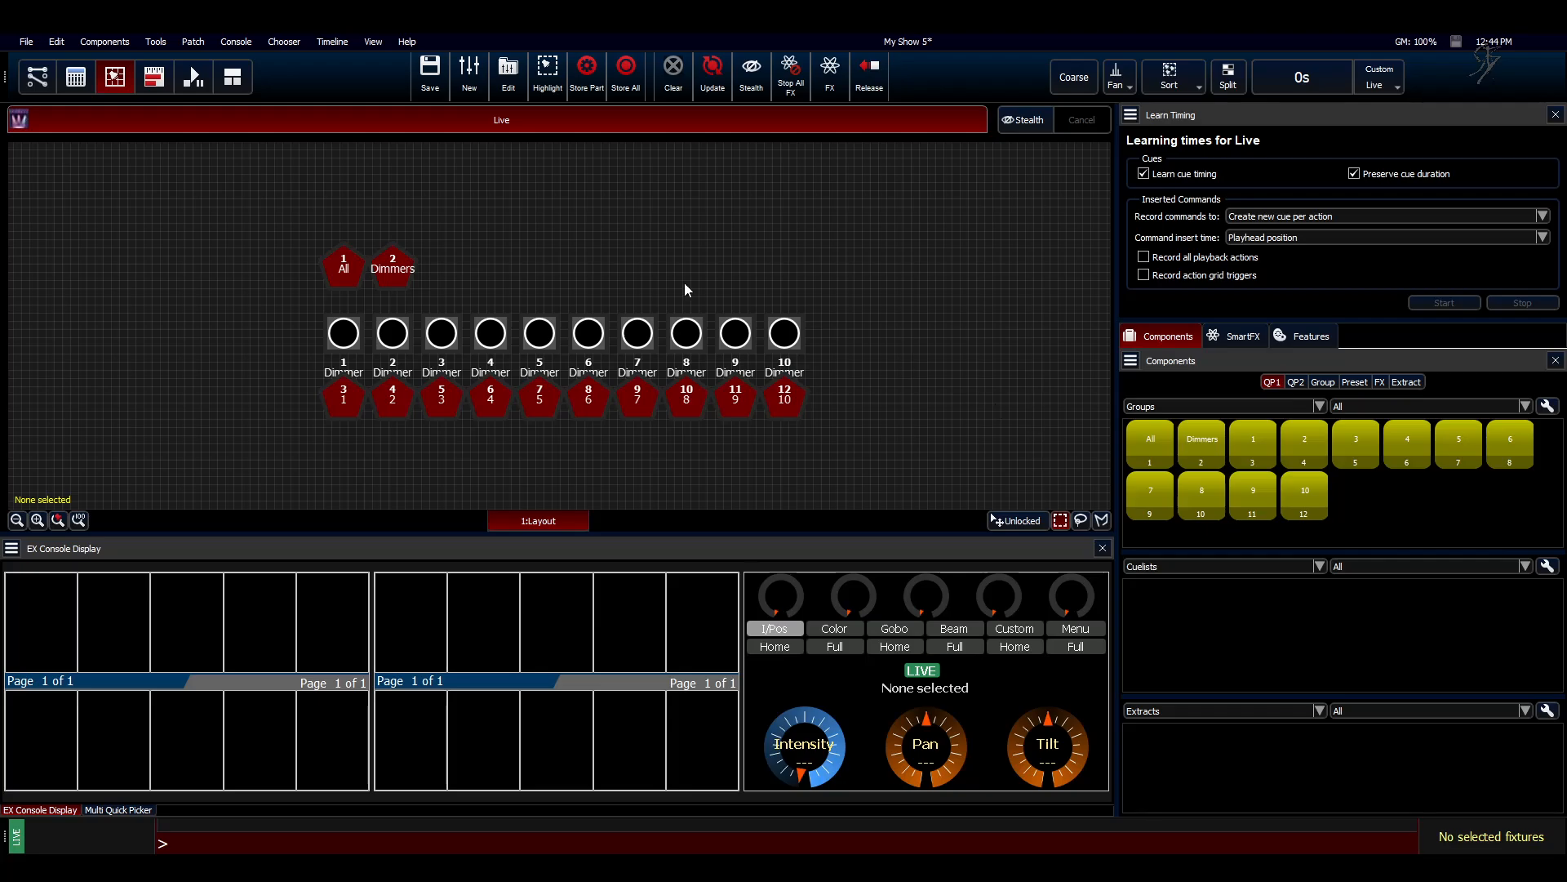
Step: In the console surface view, list the groups and assign groups 1 to 5 to the five faders of the first bank
left_click(87, 79)
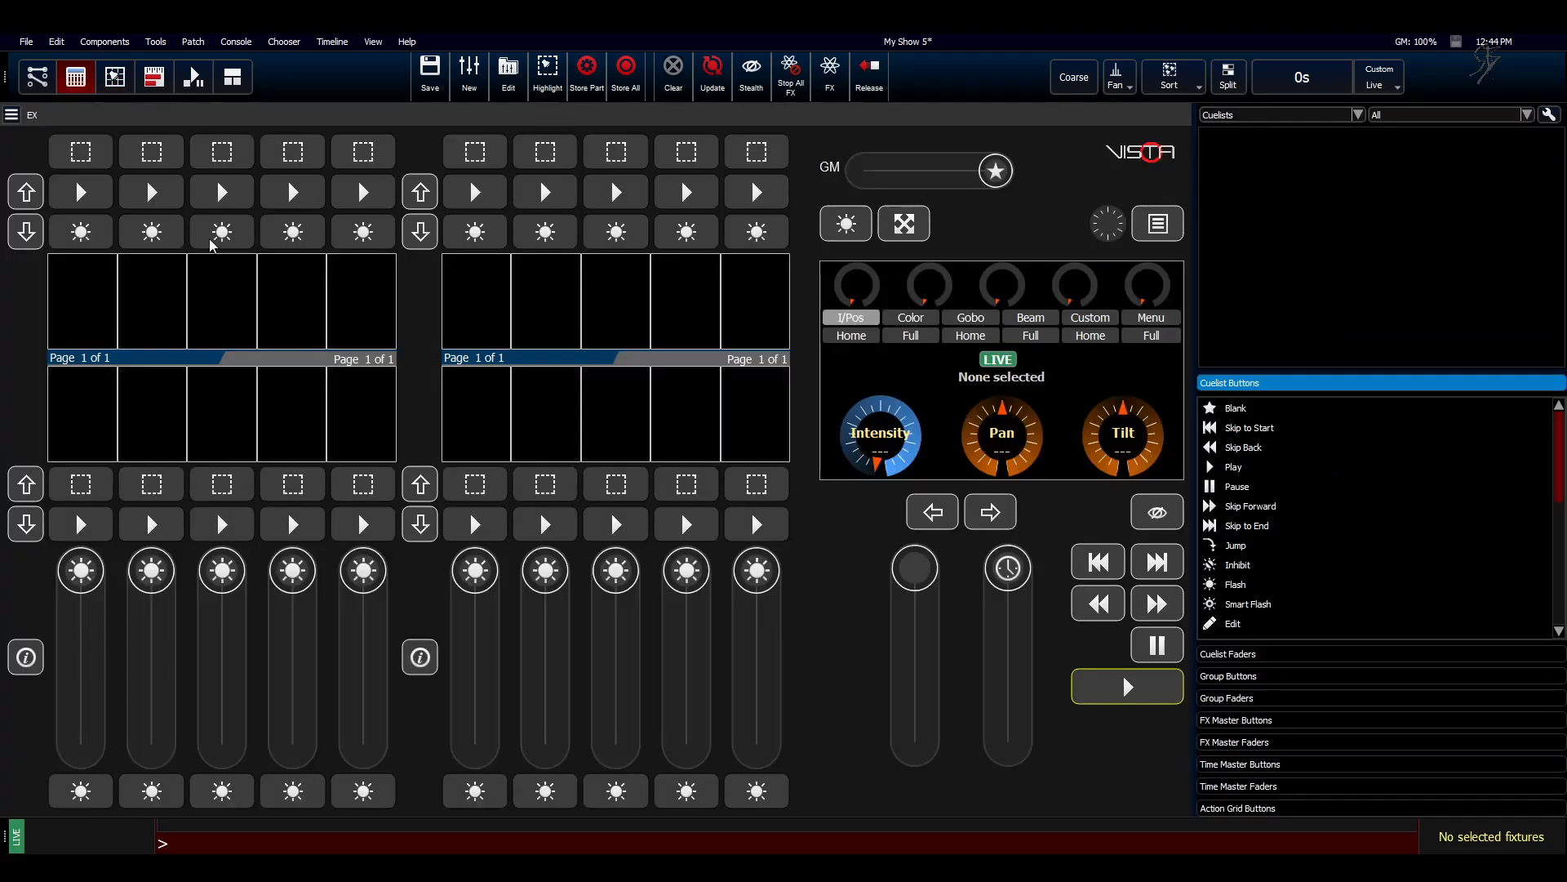
left_click(1240, 119)
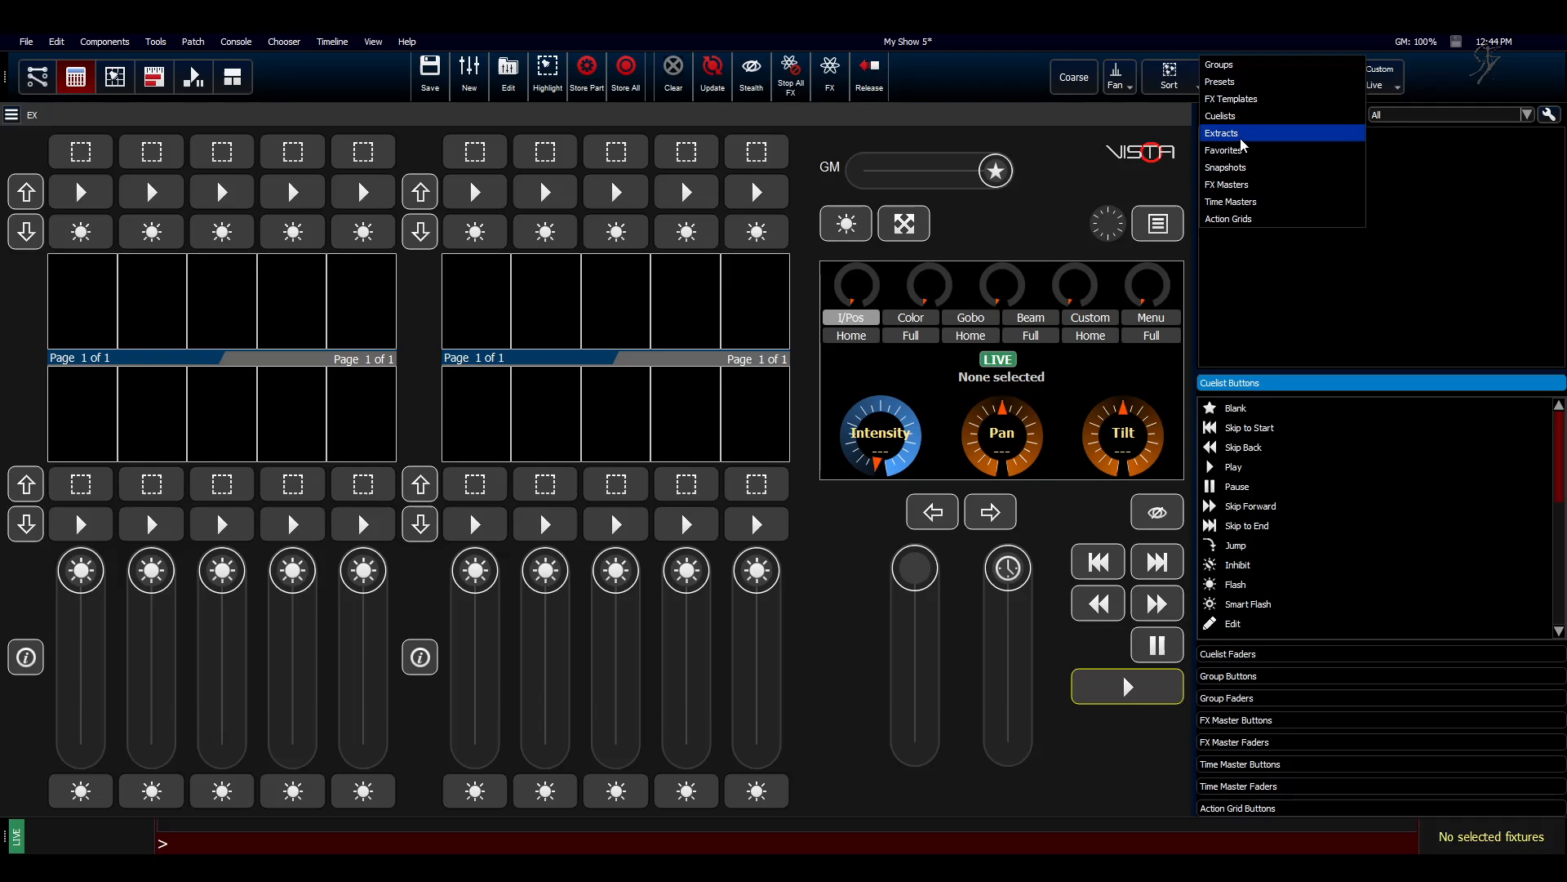
left_click(1273, 81)
left_click_drag(1305, 169, 114, 426)
left_click_drag(1379, 155, 155, 420)
left_click_drag(1446, 155, 222, 413)
left_click_drag(1492, 159, 285, 416)
left_click_drag(1225, 204, 360, 416)
Step: Assign groups 6 to 10 to the five faders of the second bank
left_click_drag(1277, 204, 486, 419)
left_click_drag(1327, 204, 545, 414)
left_click_drag(1380, 204, 641, 450)
left_click_drag(1435, 225, 676, 413)
left_click_drag(1484, 217, 755, 417)
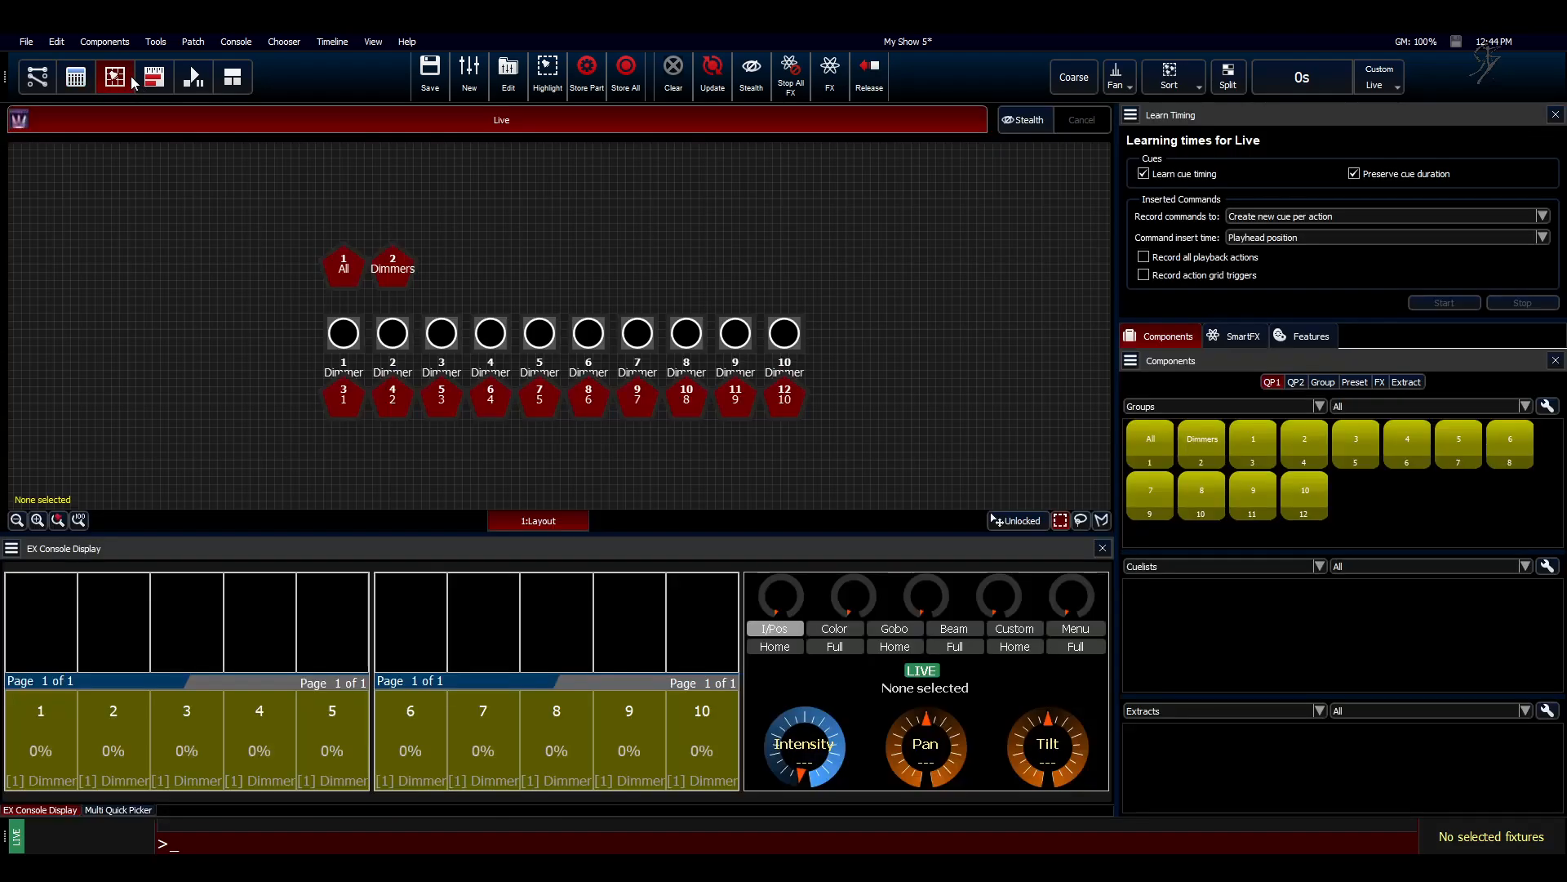
Step: Return to the fixture layout and create a group labelled "1,10" from dimmers 1 and 10
left_click(123, 78)
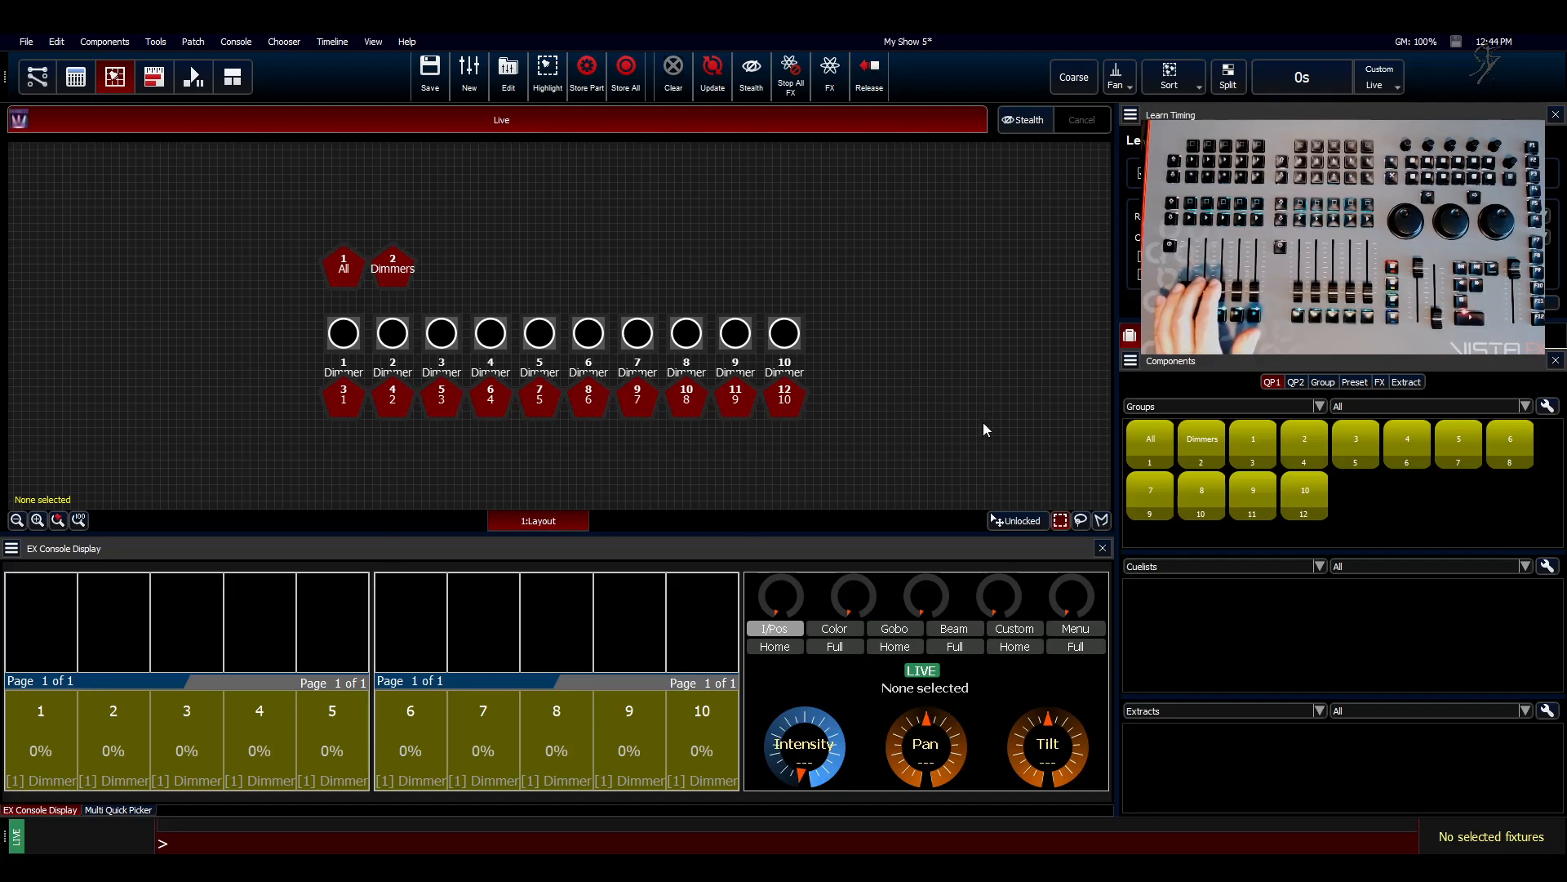
left_click(335, 334)
left_click(787, 341)
right_click(1370, 505)
left_click(1378, 511)
type("1")
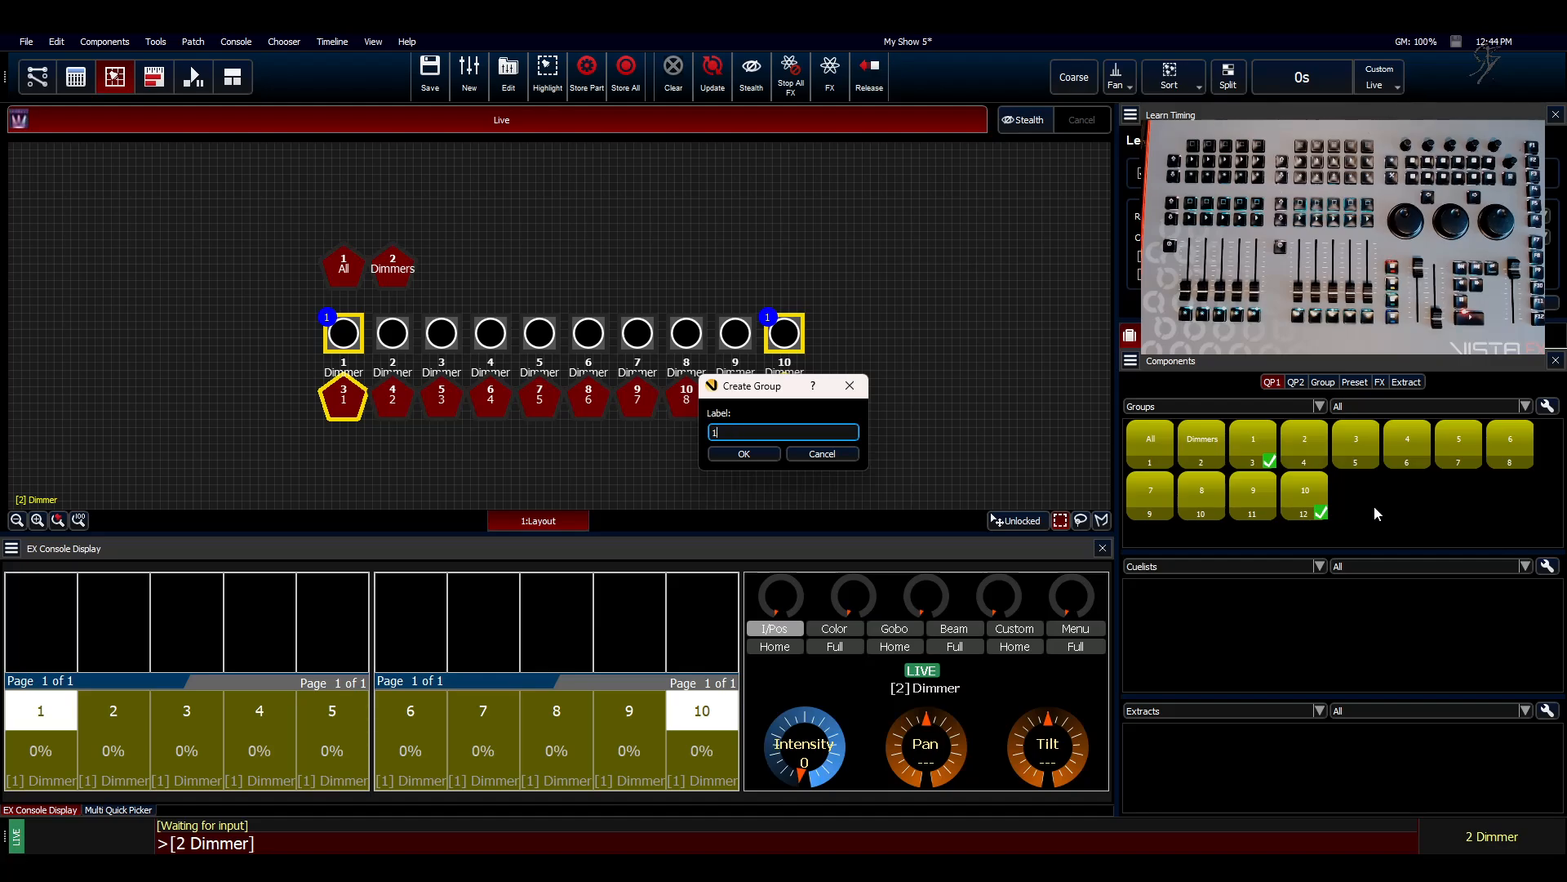
type(",10")
key("Return")
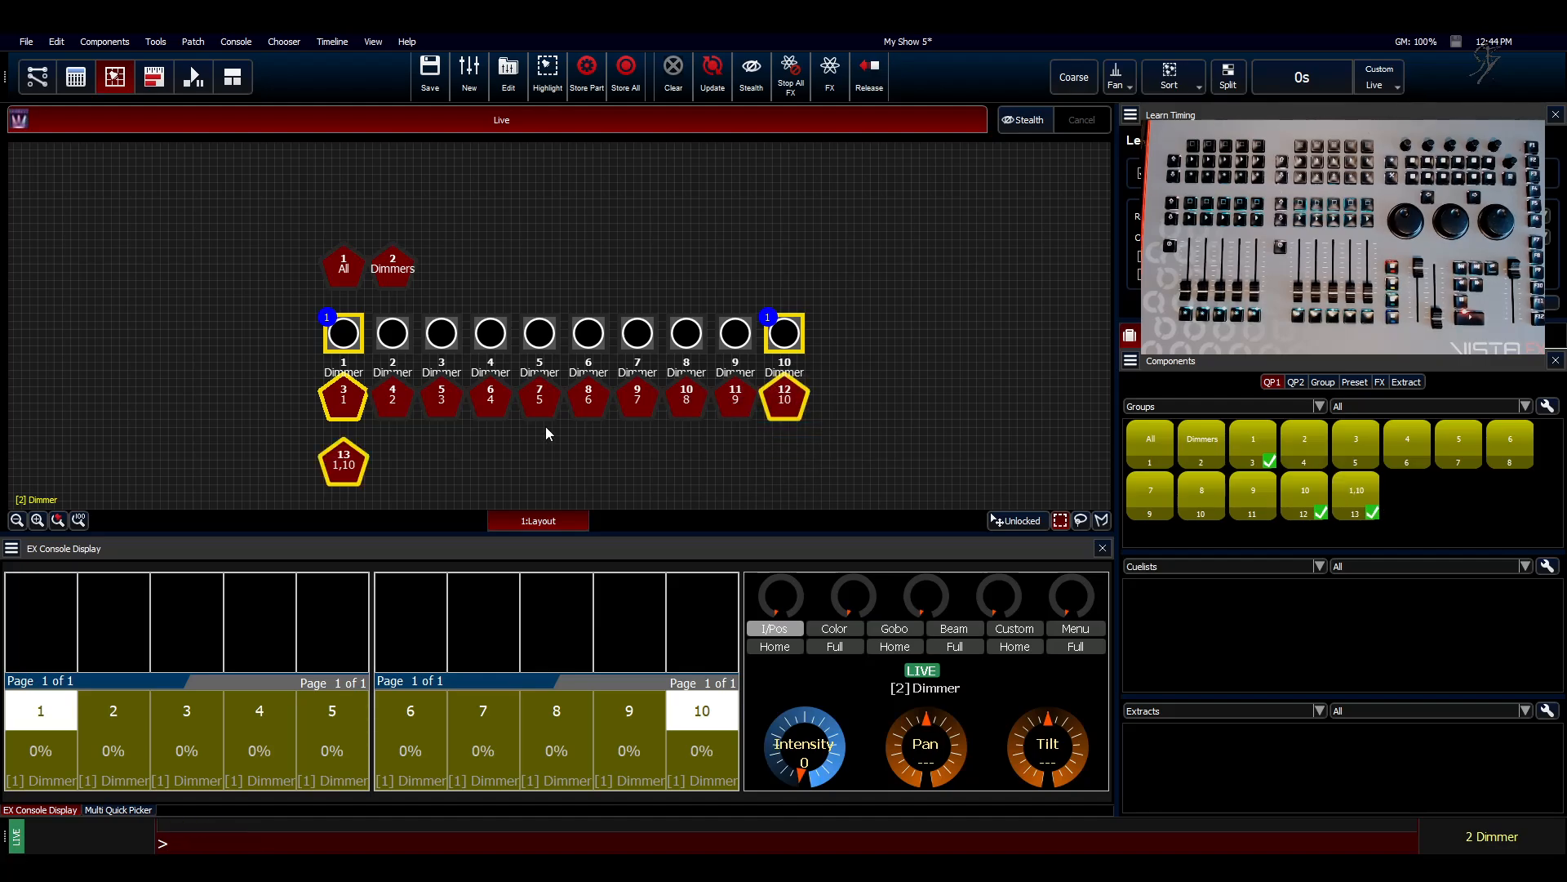
Step: Clear the selection and create a group labelled "2,9" from dimmers 2 and 9
left_click(518, 480)
left_click(400, 342)
left_click(750, 341)
right_click(1393, 503)
left_click(1415, 512)
type("2")
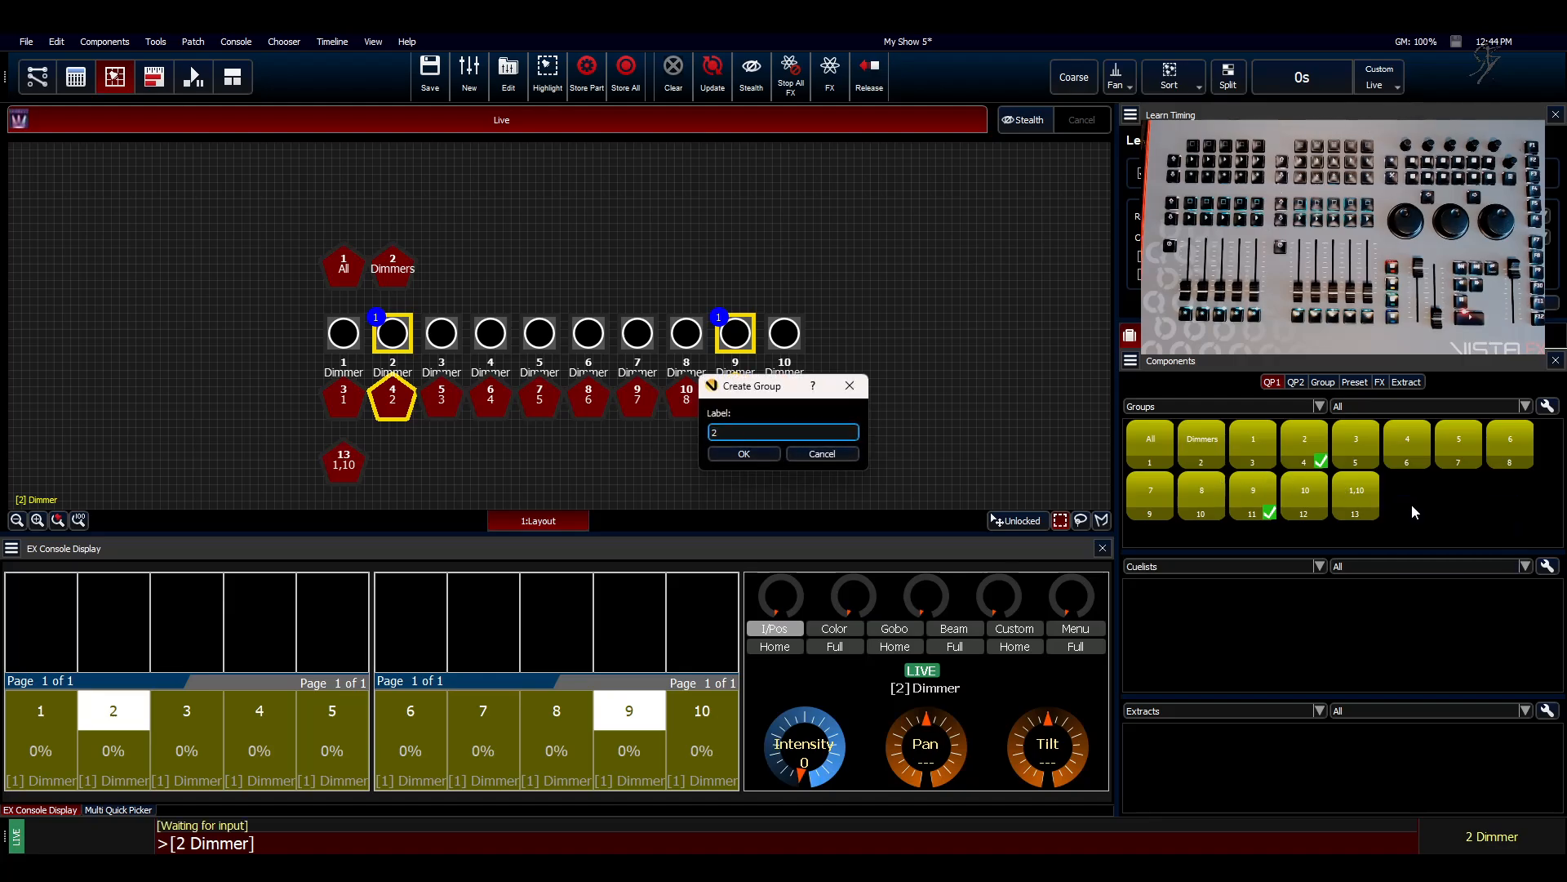
type(",9")
key("Return")
Step: Create a group labelled "3,8" from dimmers 3 and 8
left_click(445, 339)
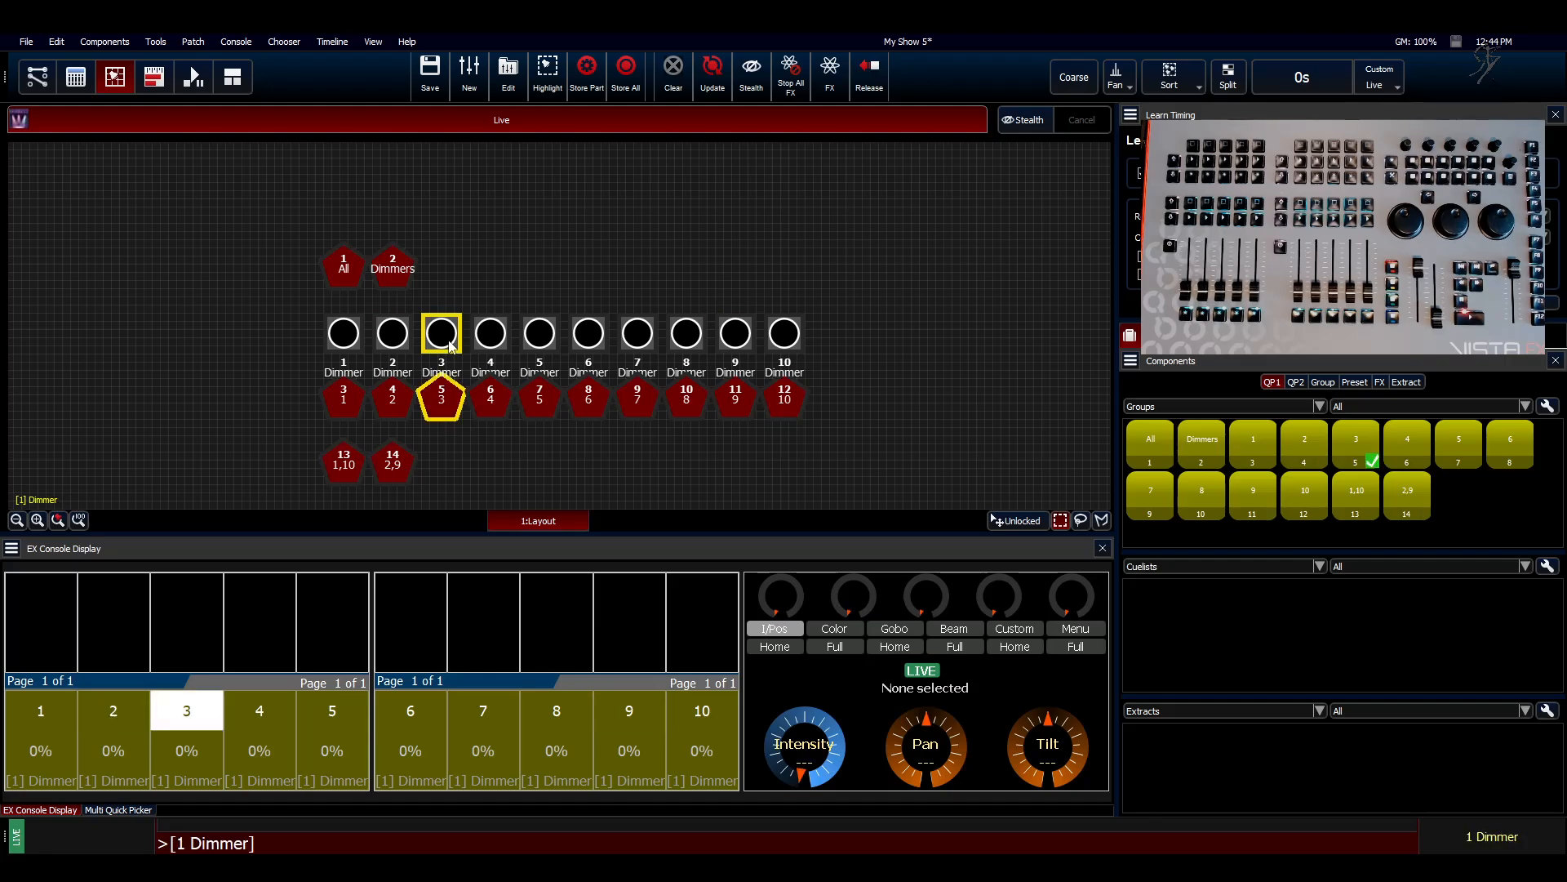
left_click(676, 338)
right_click(1460, 508)
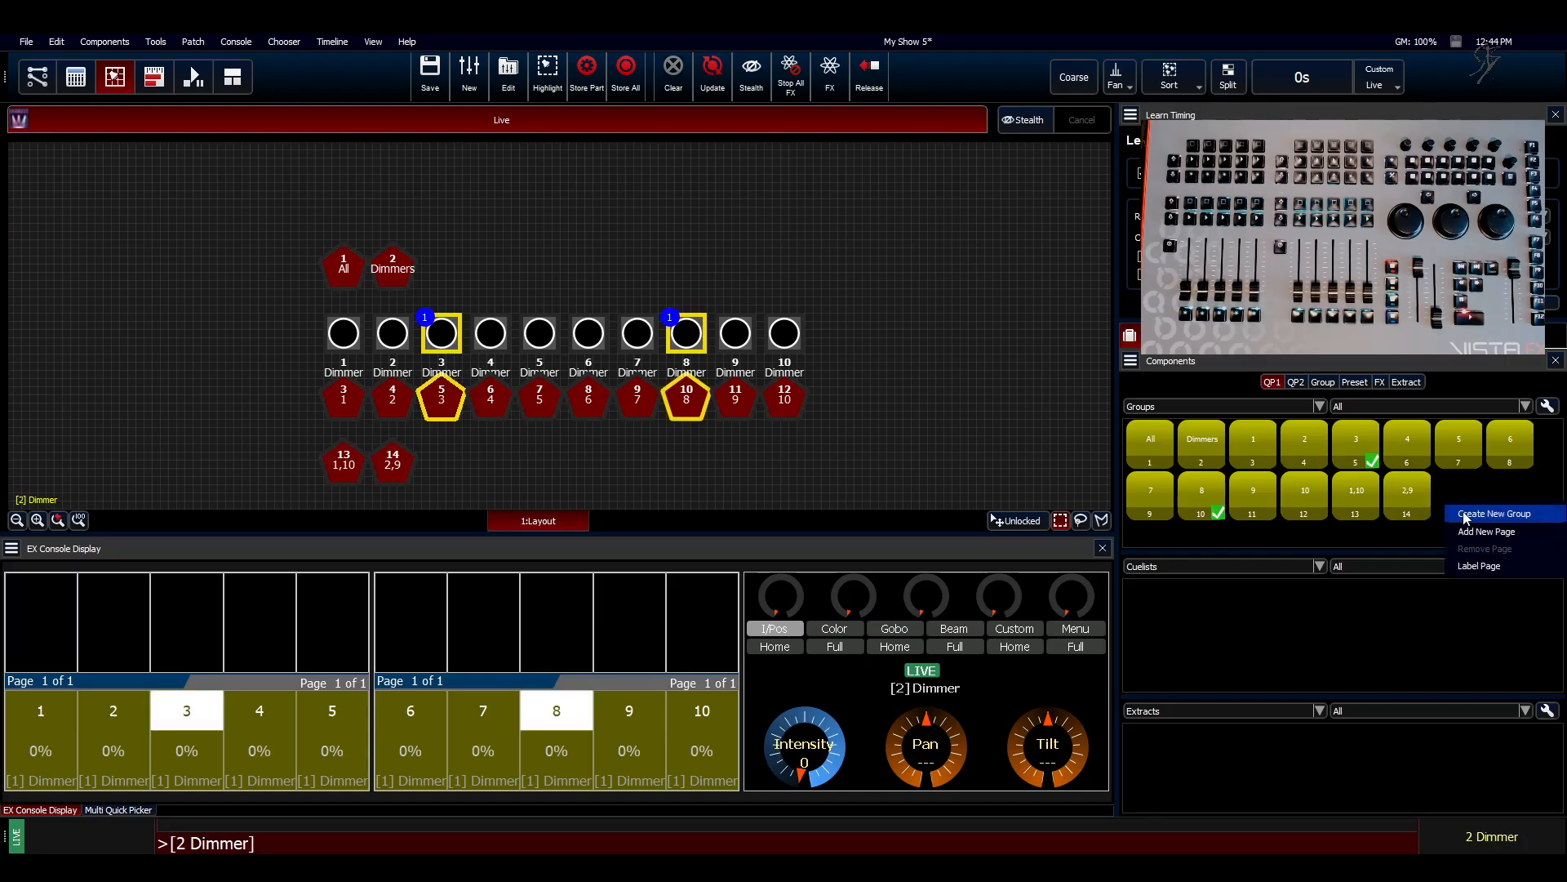
left_click(1465, 516)
type("3,8")
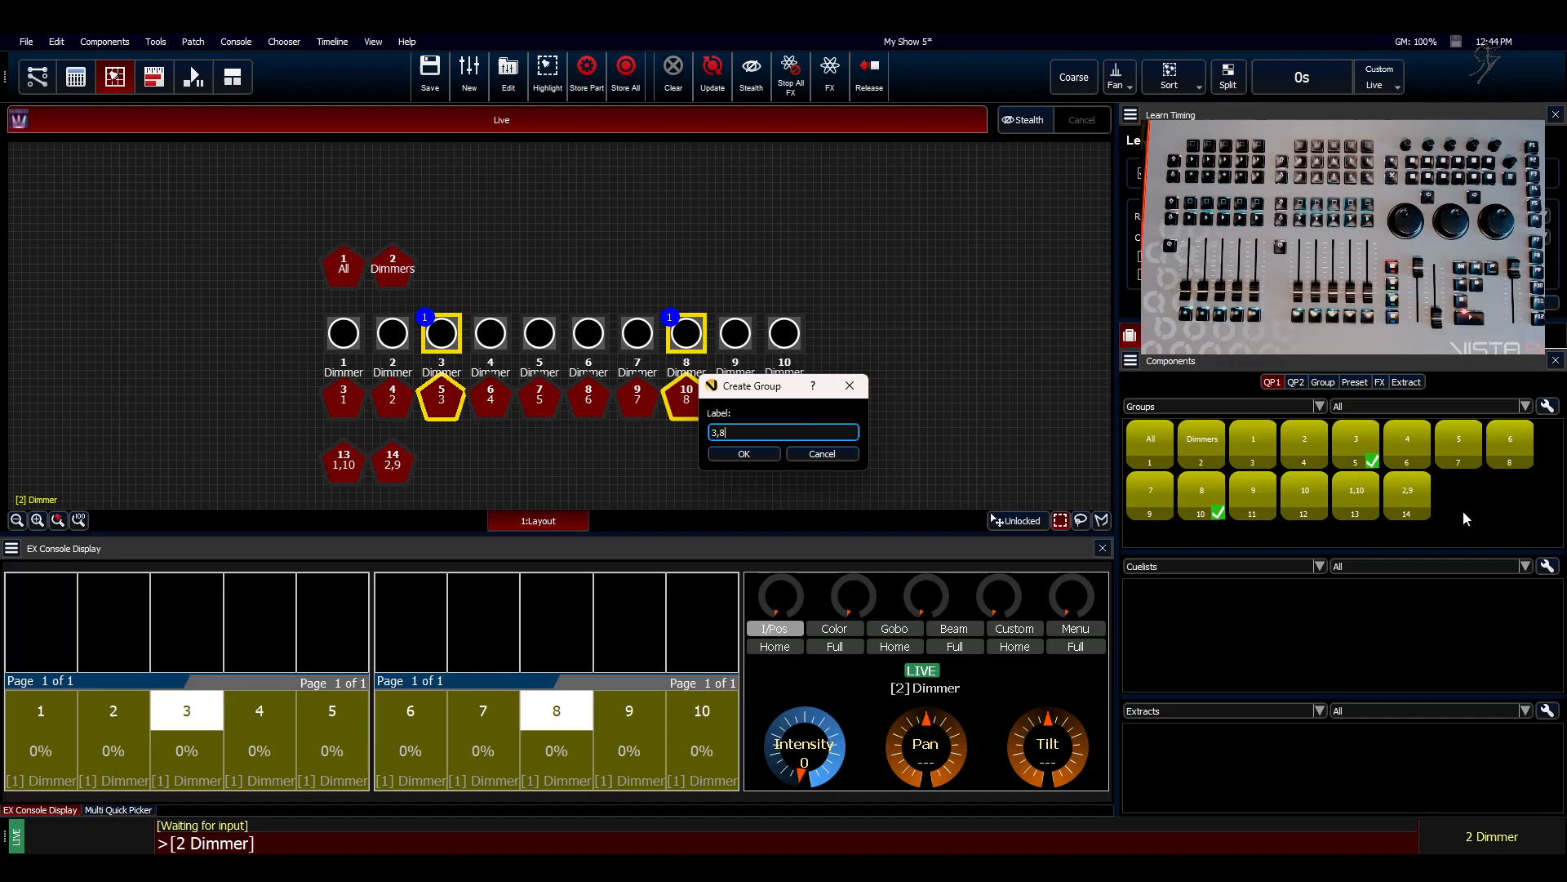
key("Return")
Step: Create a group labelled "4,7" from dimmers 4 and 7
left_click(494, 333)
left_click(637, 333)
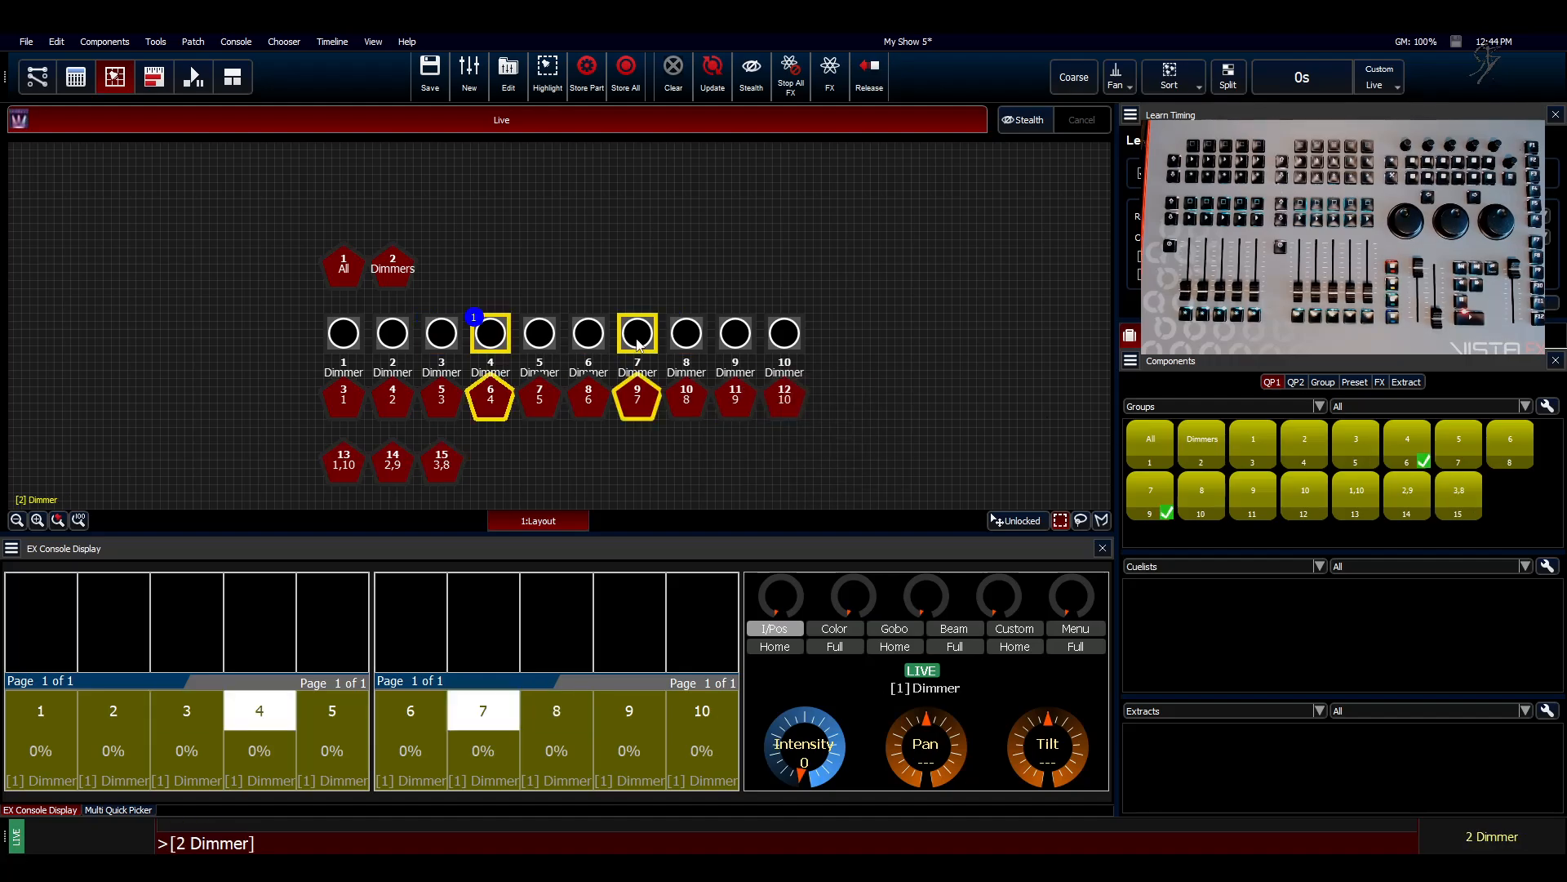
right_click(1519, 511)
left_click(1519, 517)
type("4,7")
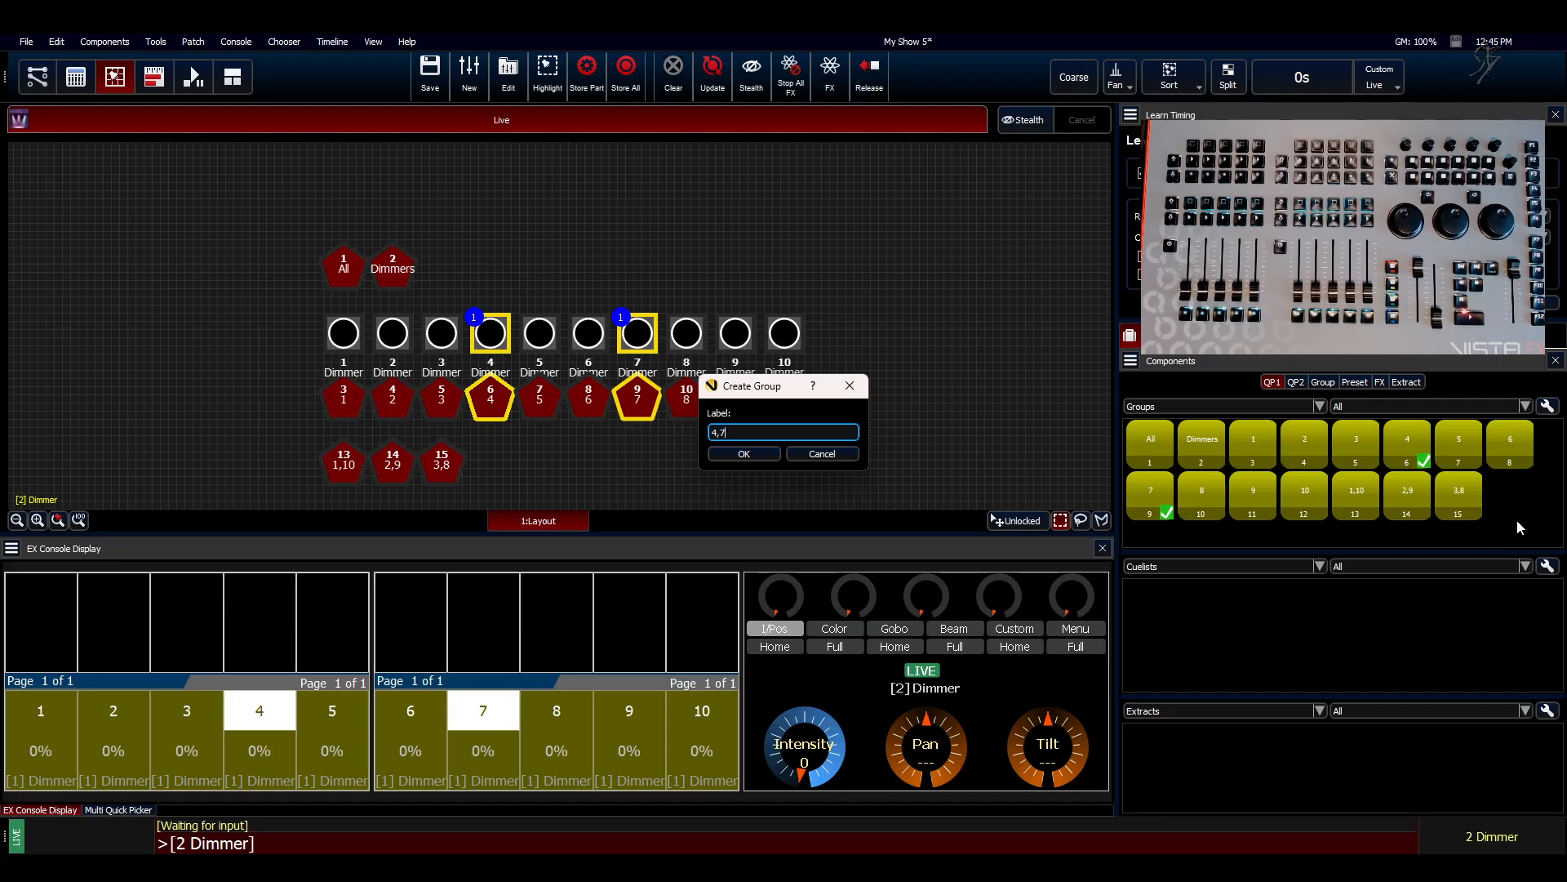
key("Return")
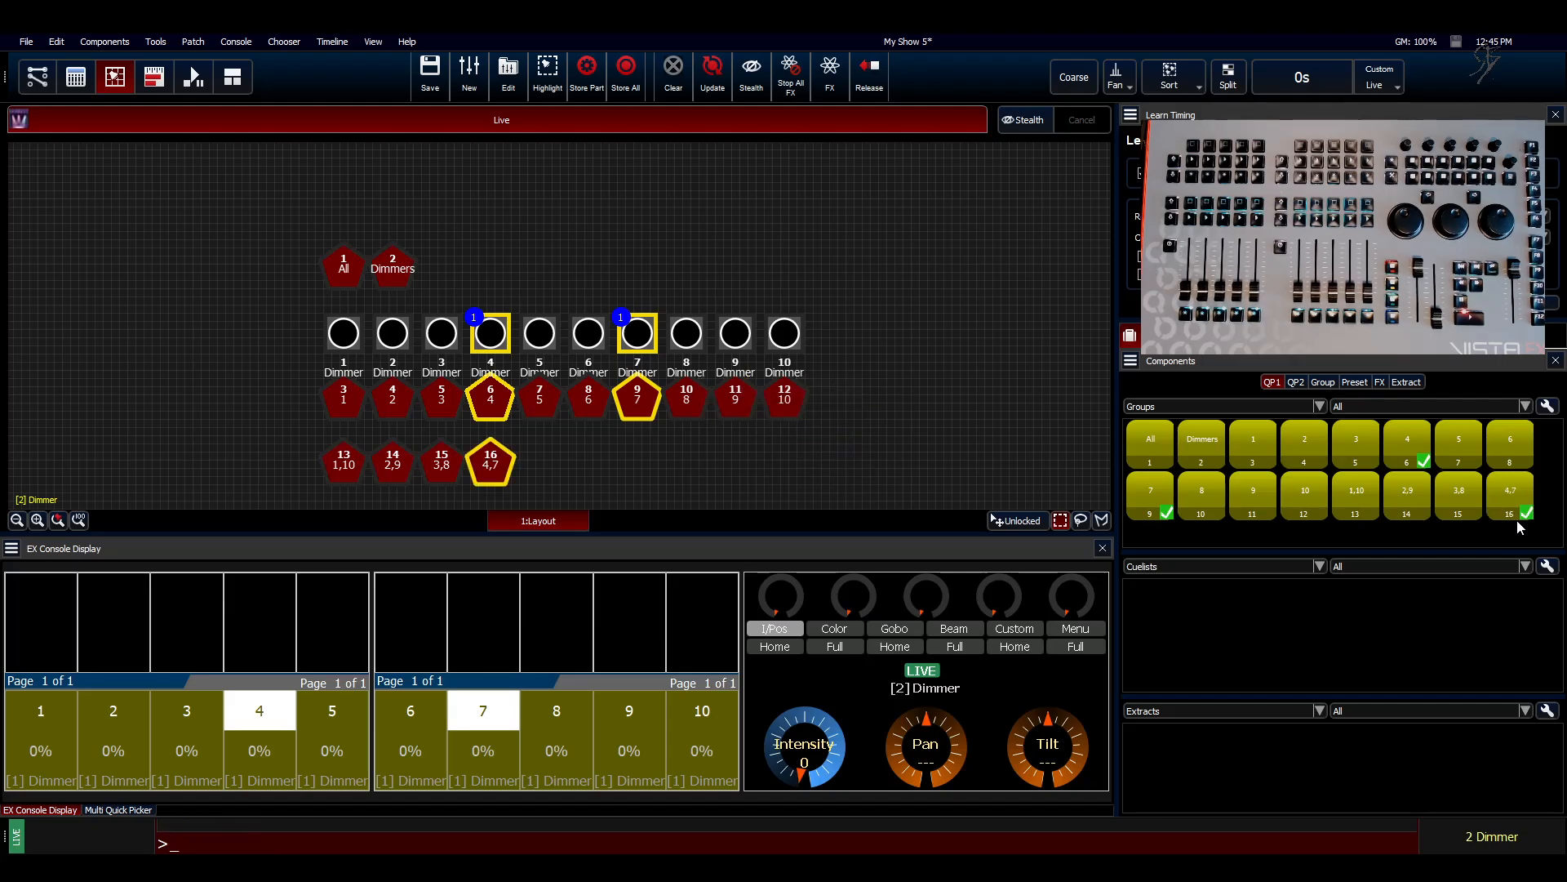
Step: Create a group labelled "5,6" from dimmers 5 and 6, then clear the selection
right_click(1420, 536)
left_click(654, 484)
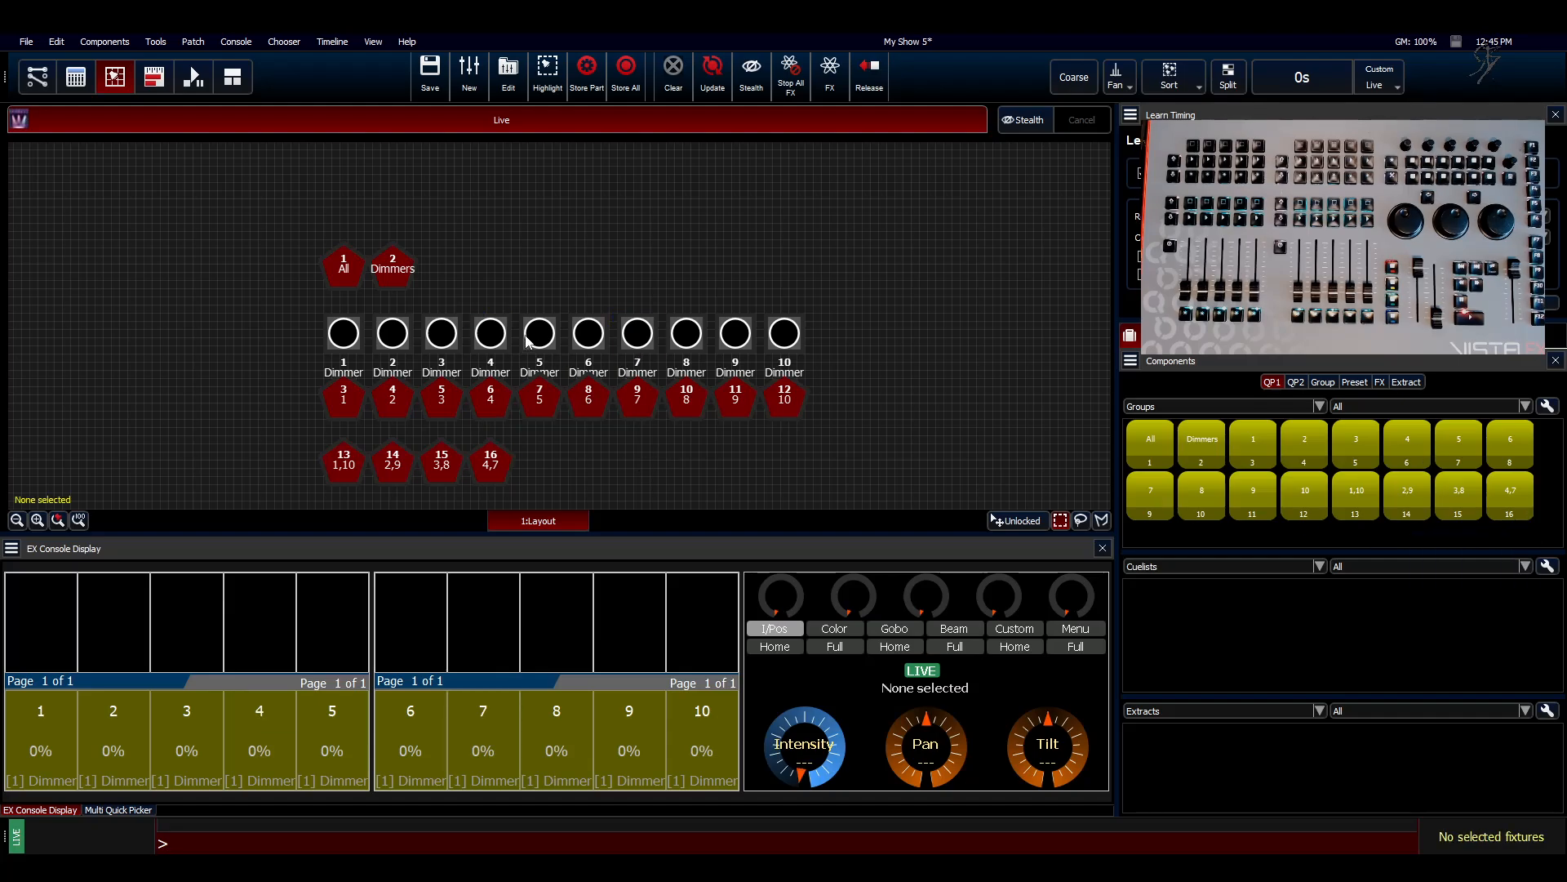
left_click(527, 335)
left_click(590, 333)
right_click(1151, 534)
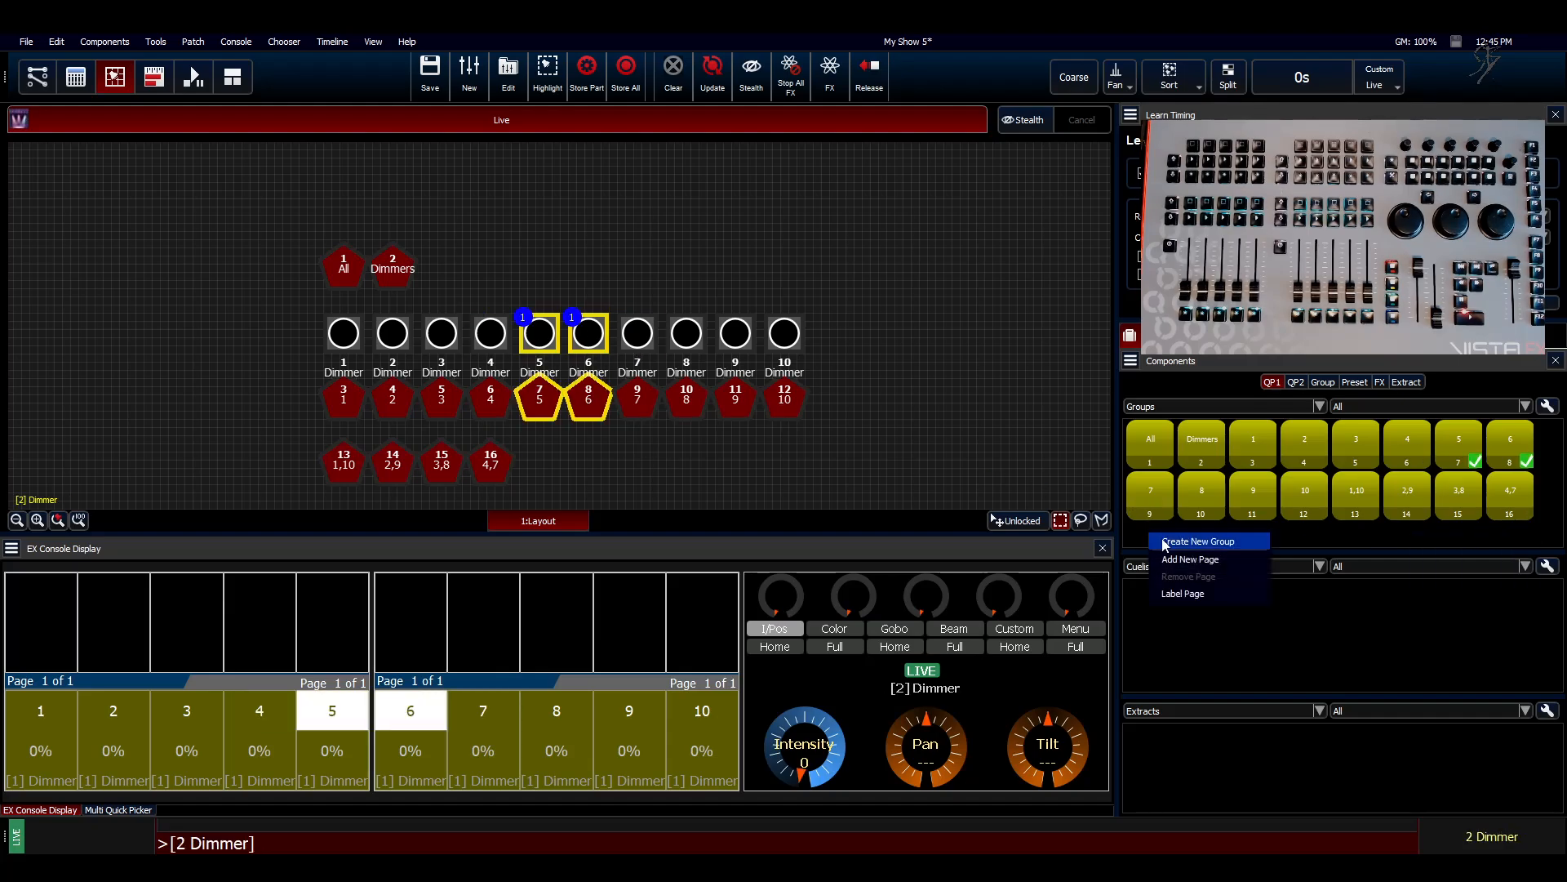
left_click(1162, 538)
type("5,6")
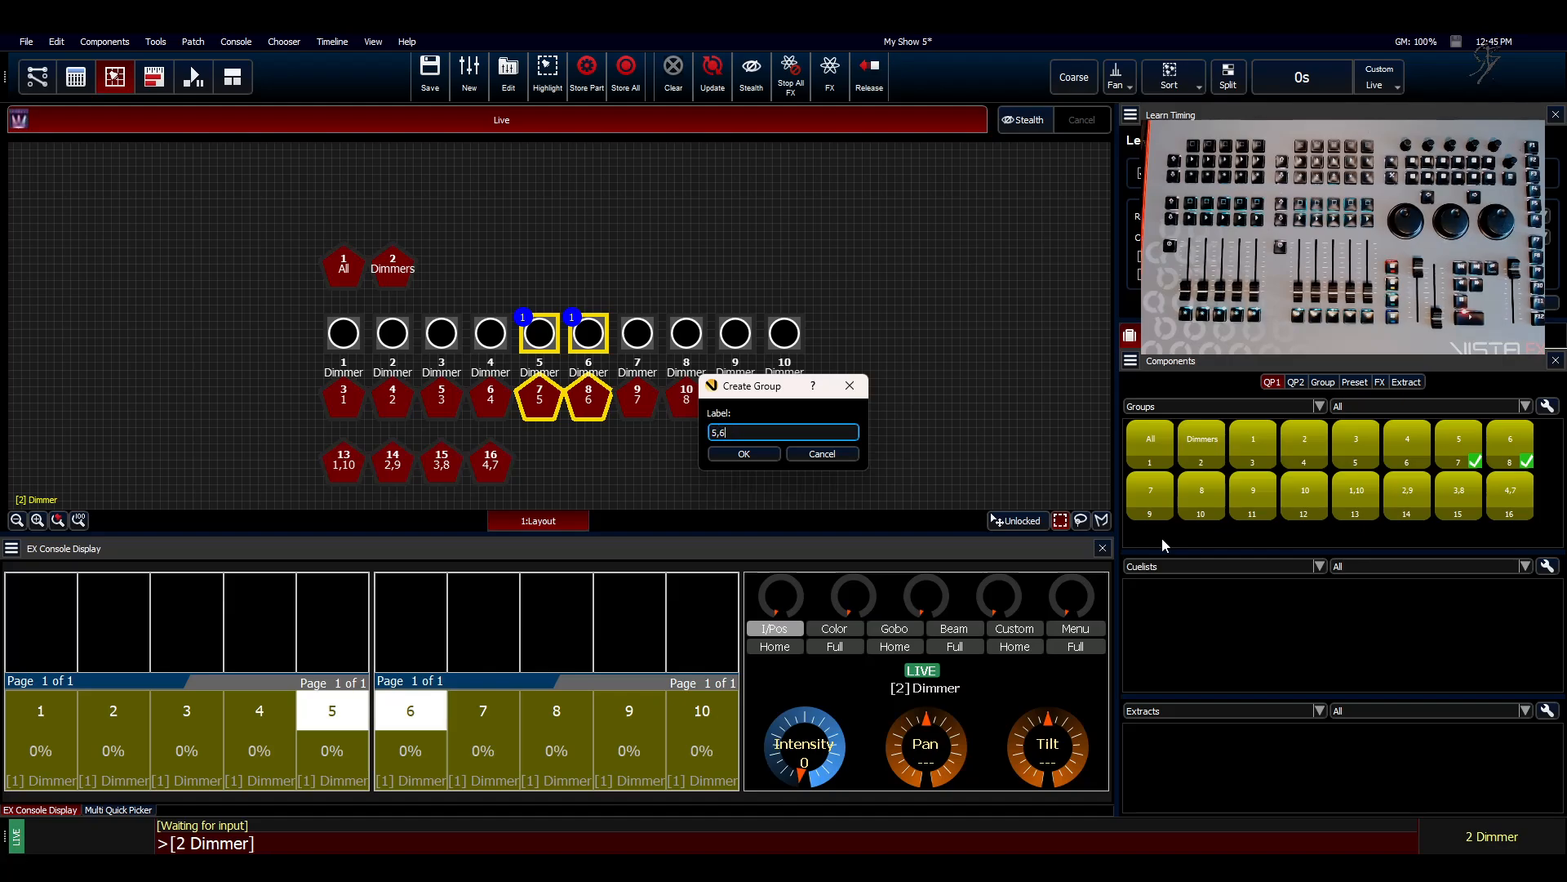
key("Return")
left_click(442, 272)
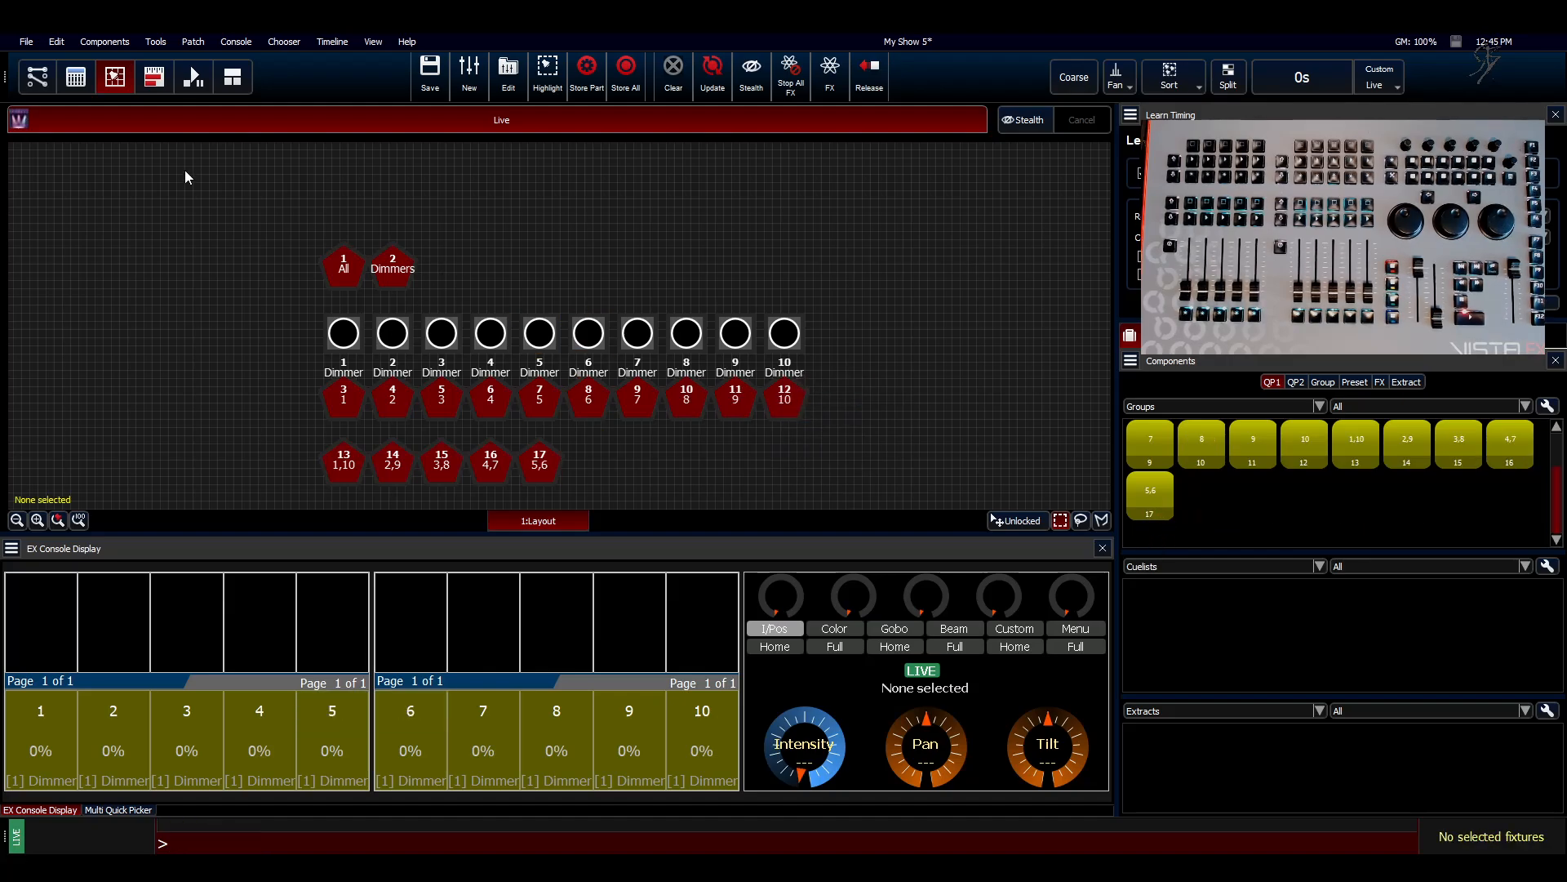
Step: Assign the paired groups "1,10", "2,9", "3,8", "4,7" and "5,6" to page 2 of the first five-fader bank, then return to the fixture layout
left_click(76, 77)
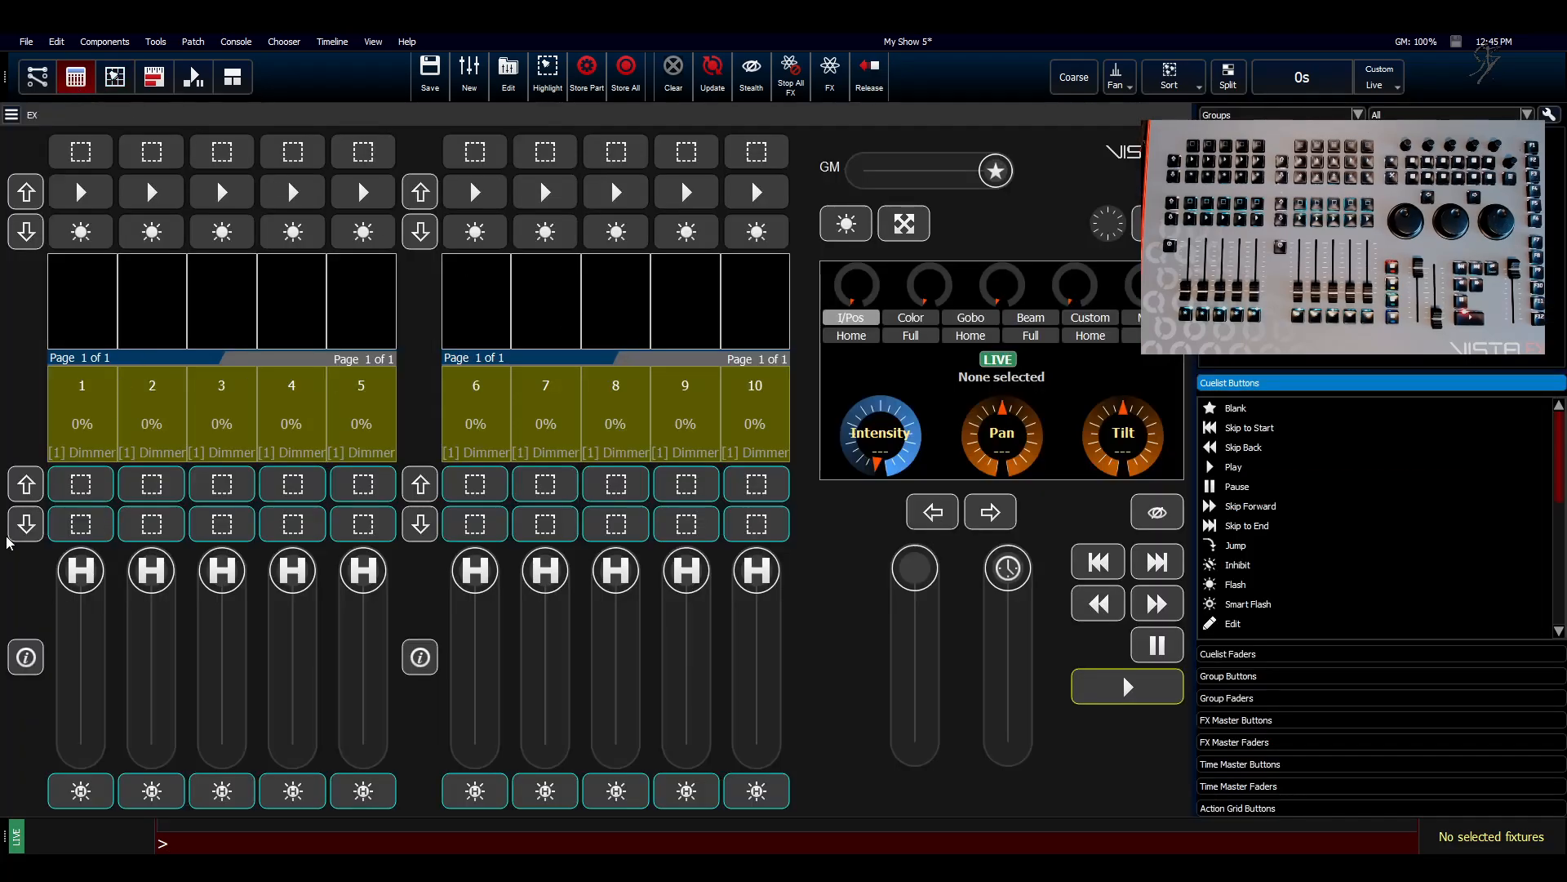
left_click(25, 489)
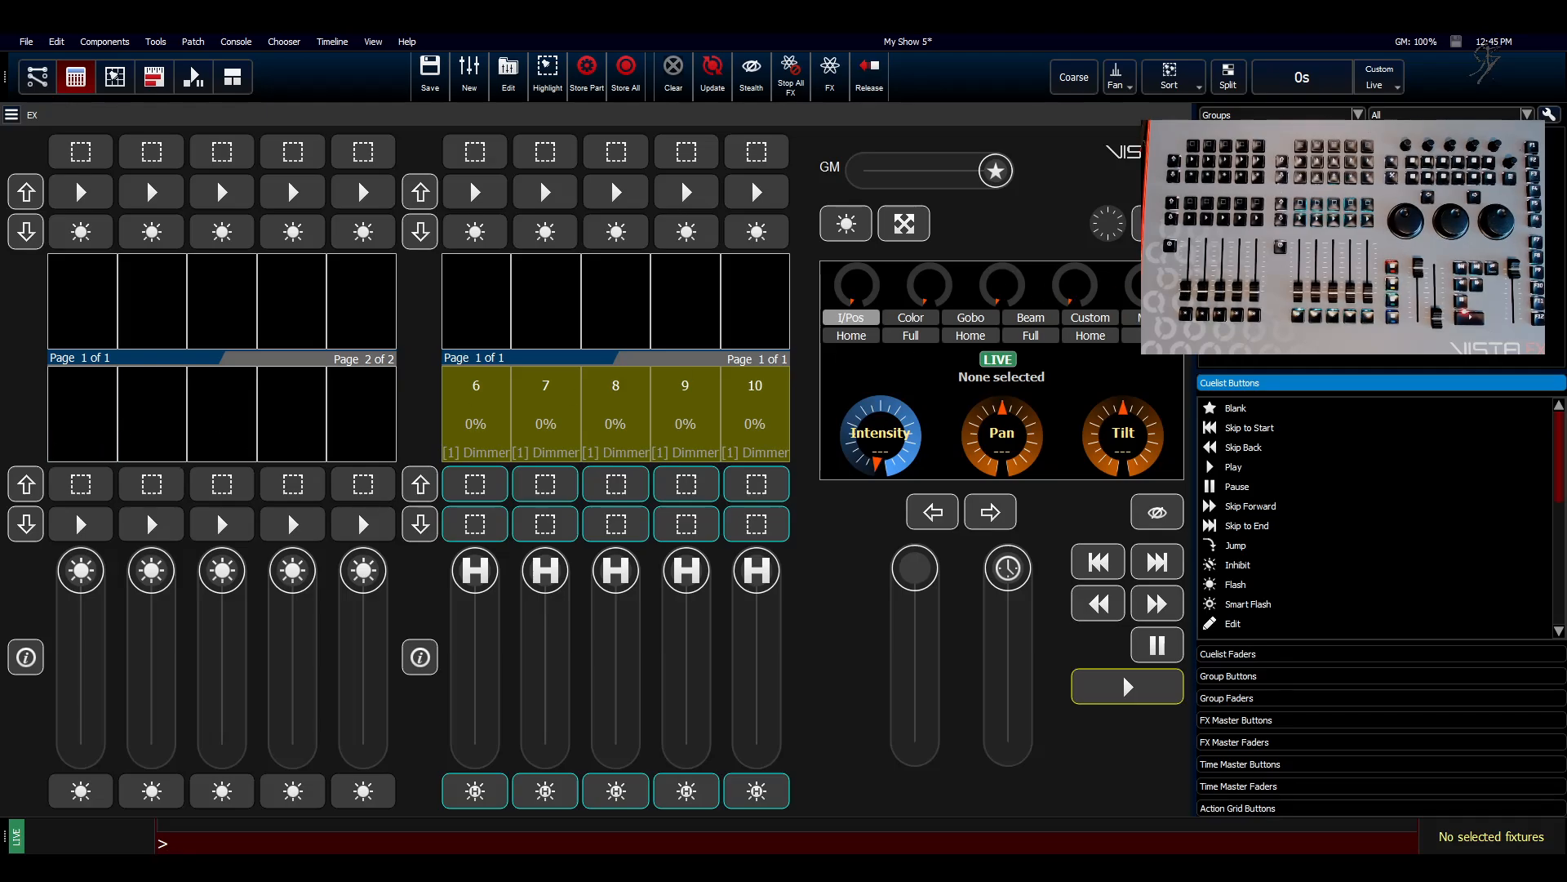
left_click_drag(1233, 269, 89, 424)
left_click_drag(1257, 269, 157, 414)
left_click_drag(1281, 270, 224, 414)
left_click_drag(1306, 270, 303, 404)
left_click_drag(1330, 269, 369, 439)
left_click(124, 86)
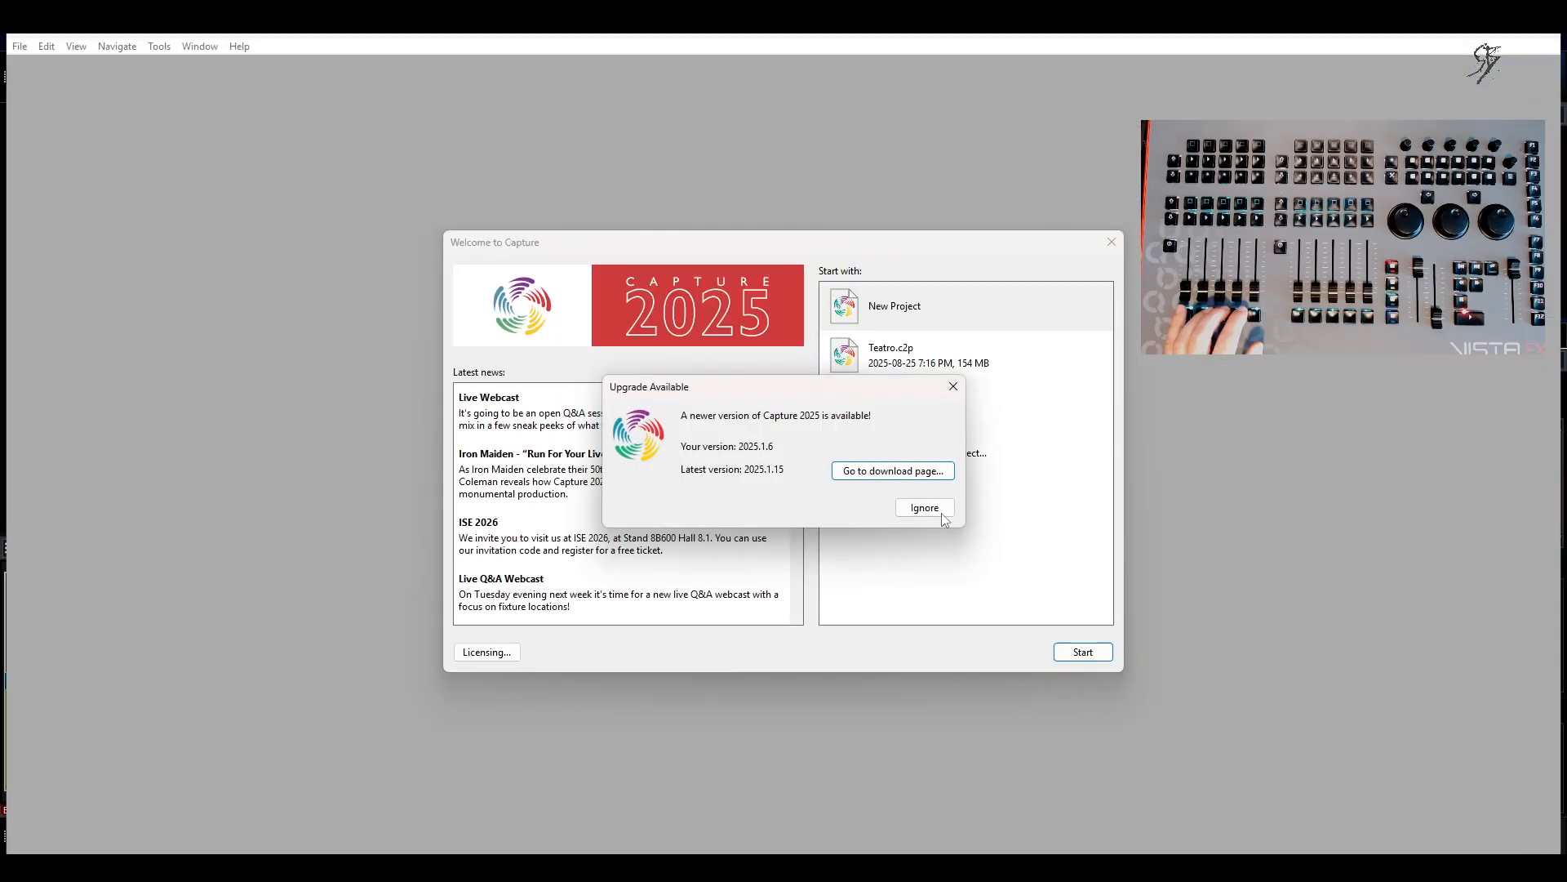
Step: Switch to Capture, start a new project and place a Box form at the origin of the Top view
left_click(942, 513)
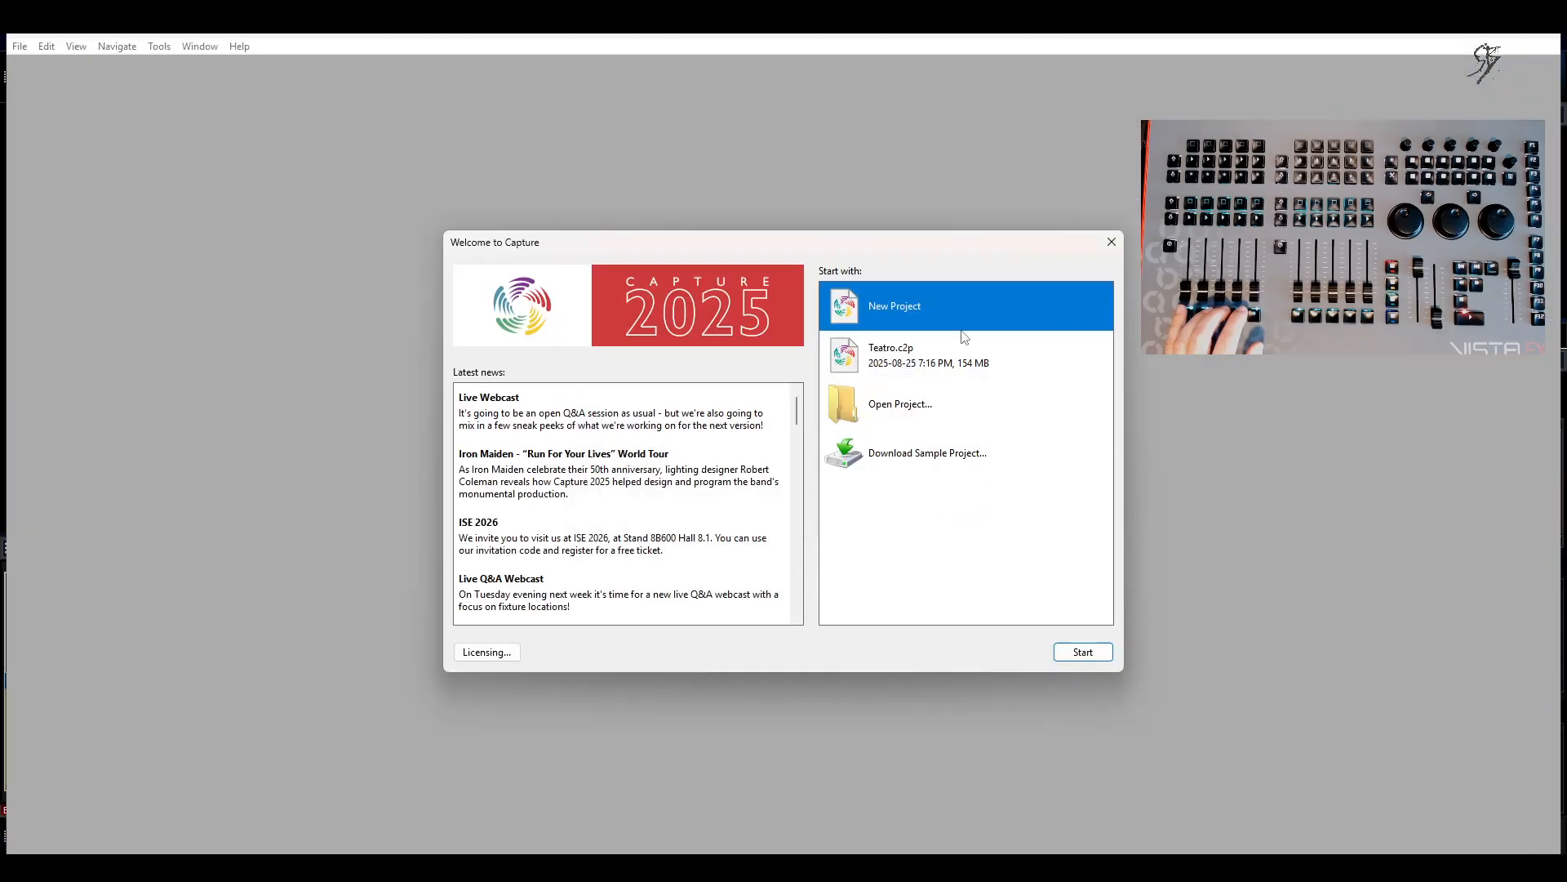
left_click(1094, 652)
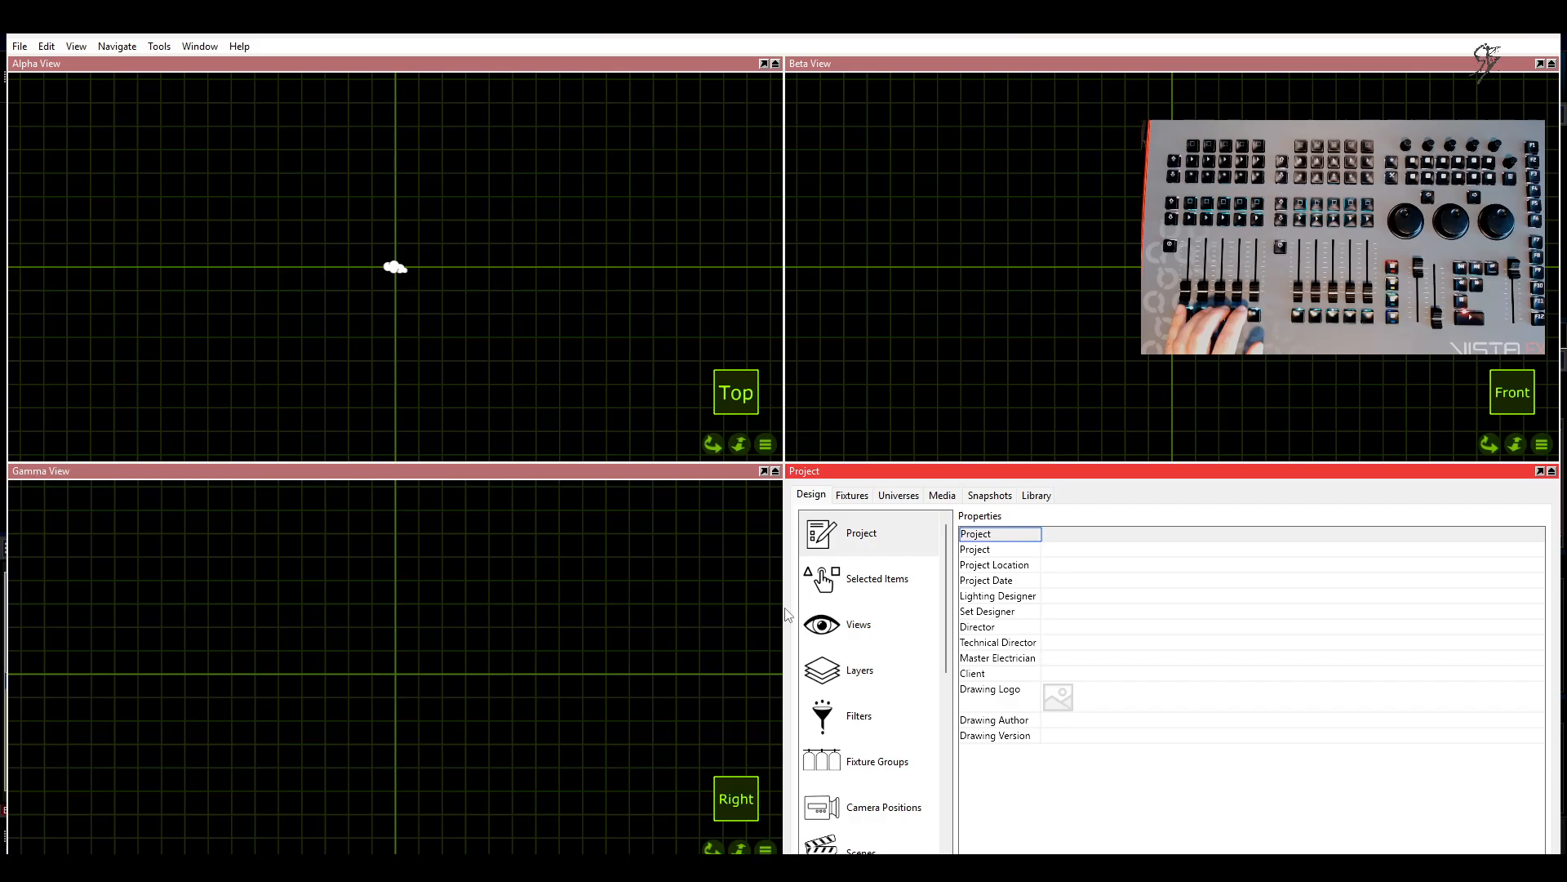
left_click(1049, 499)
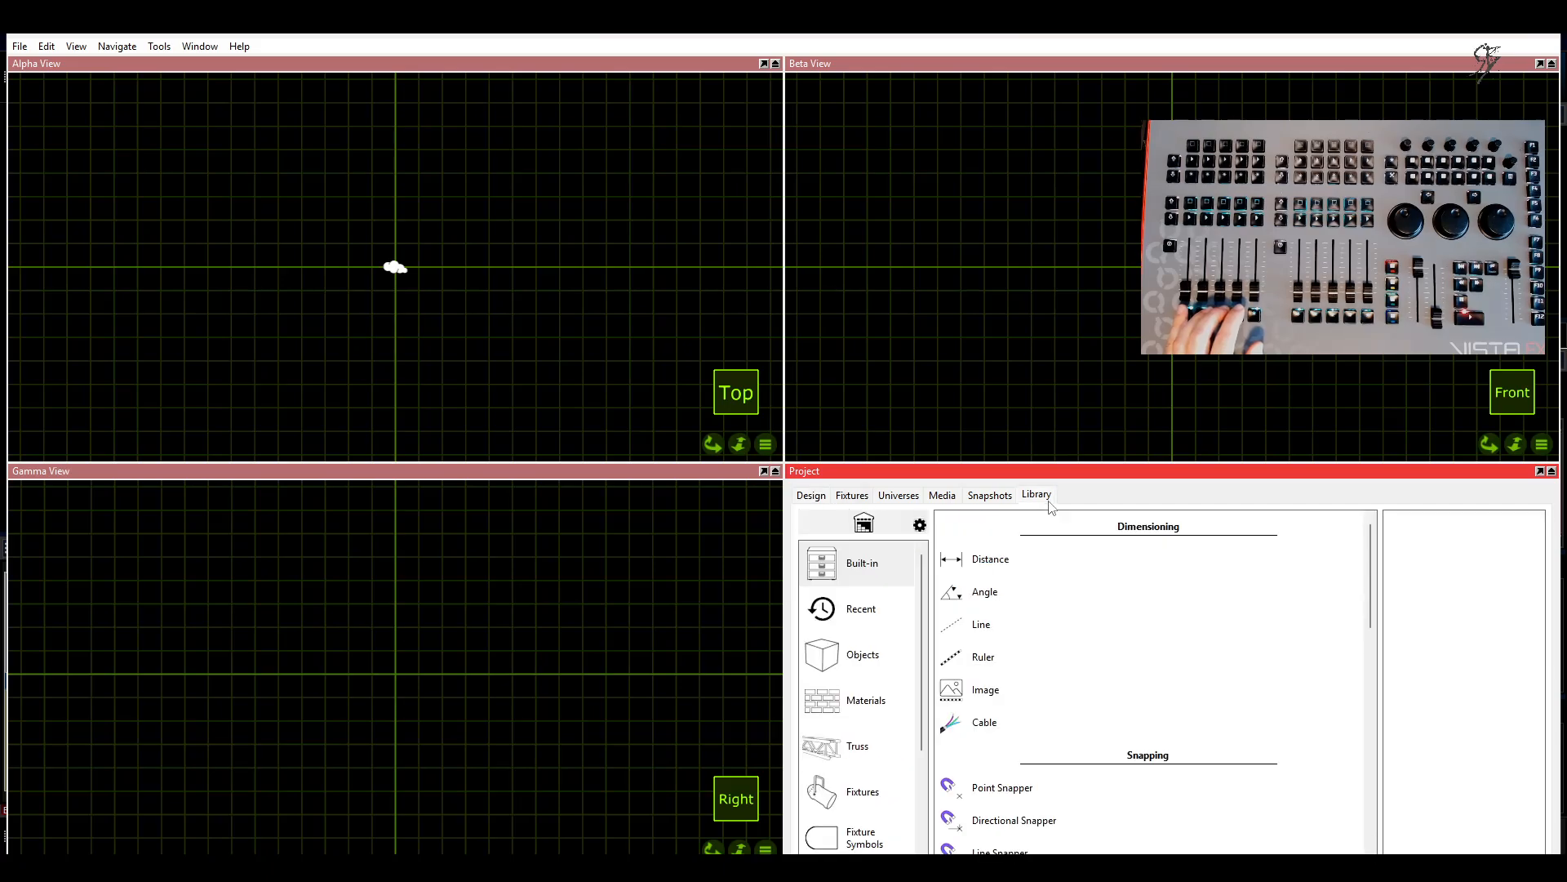
left_click(862, 655)
left_click(1149, 591)
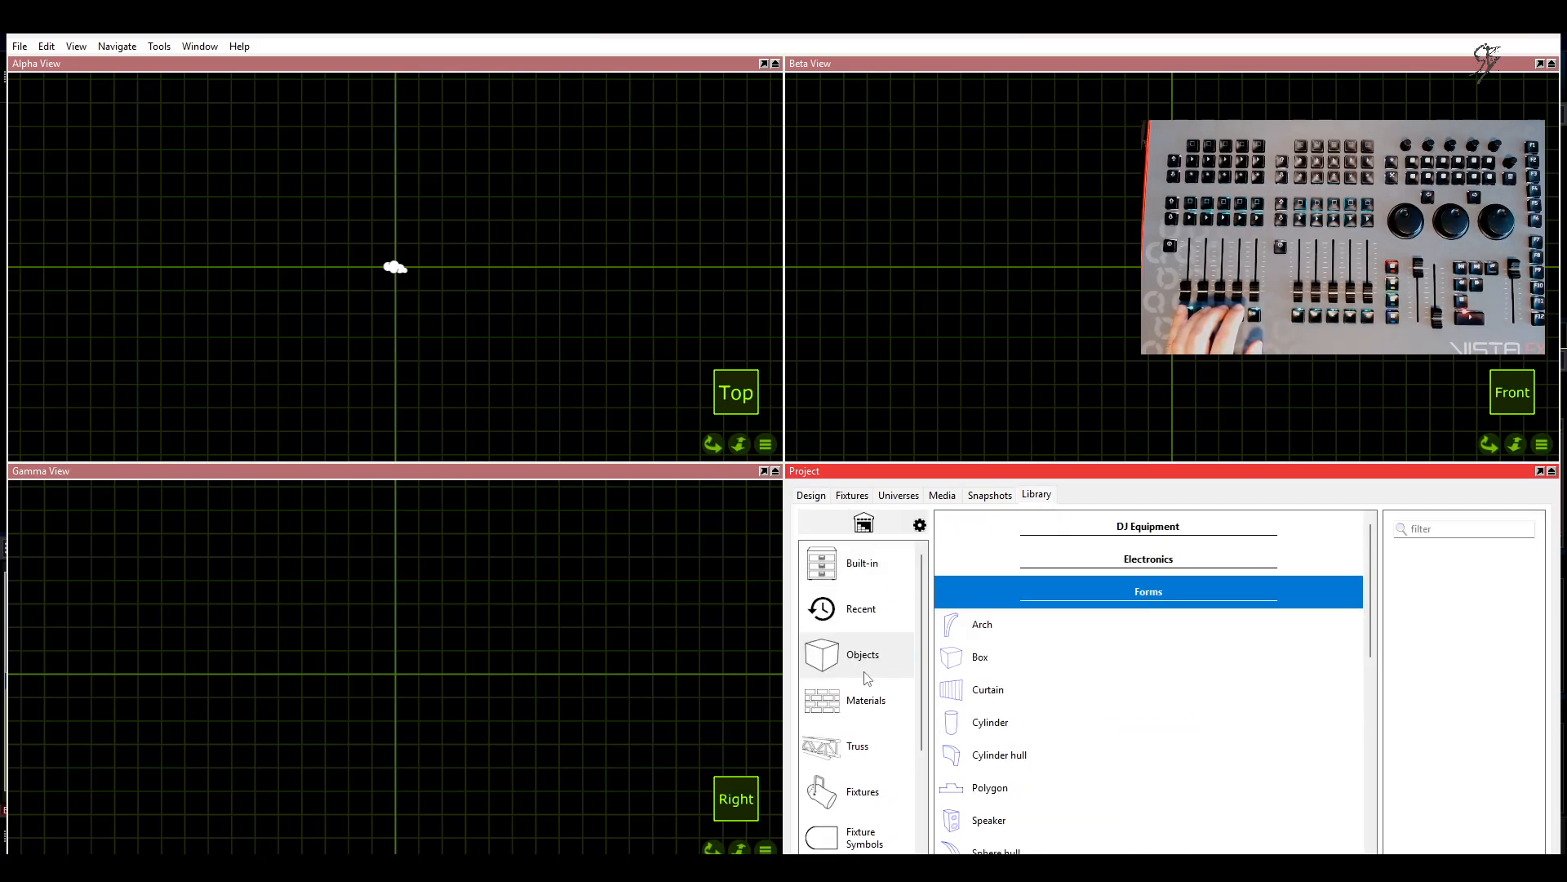
left_click_drag(984, 657, 396, 268)
Step: Set the selected box's width to 10 m
left_click(824, 496)
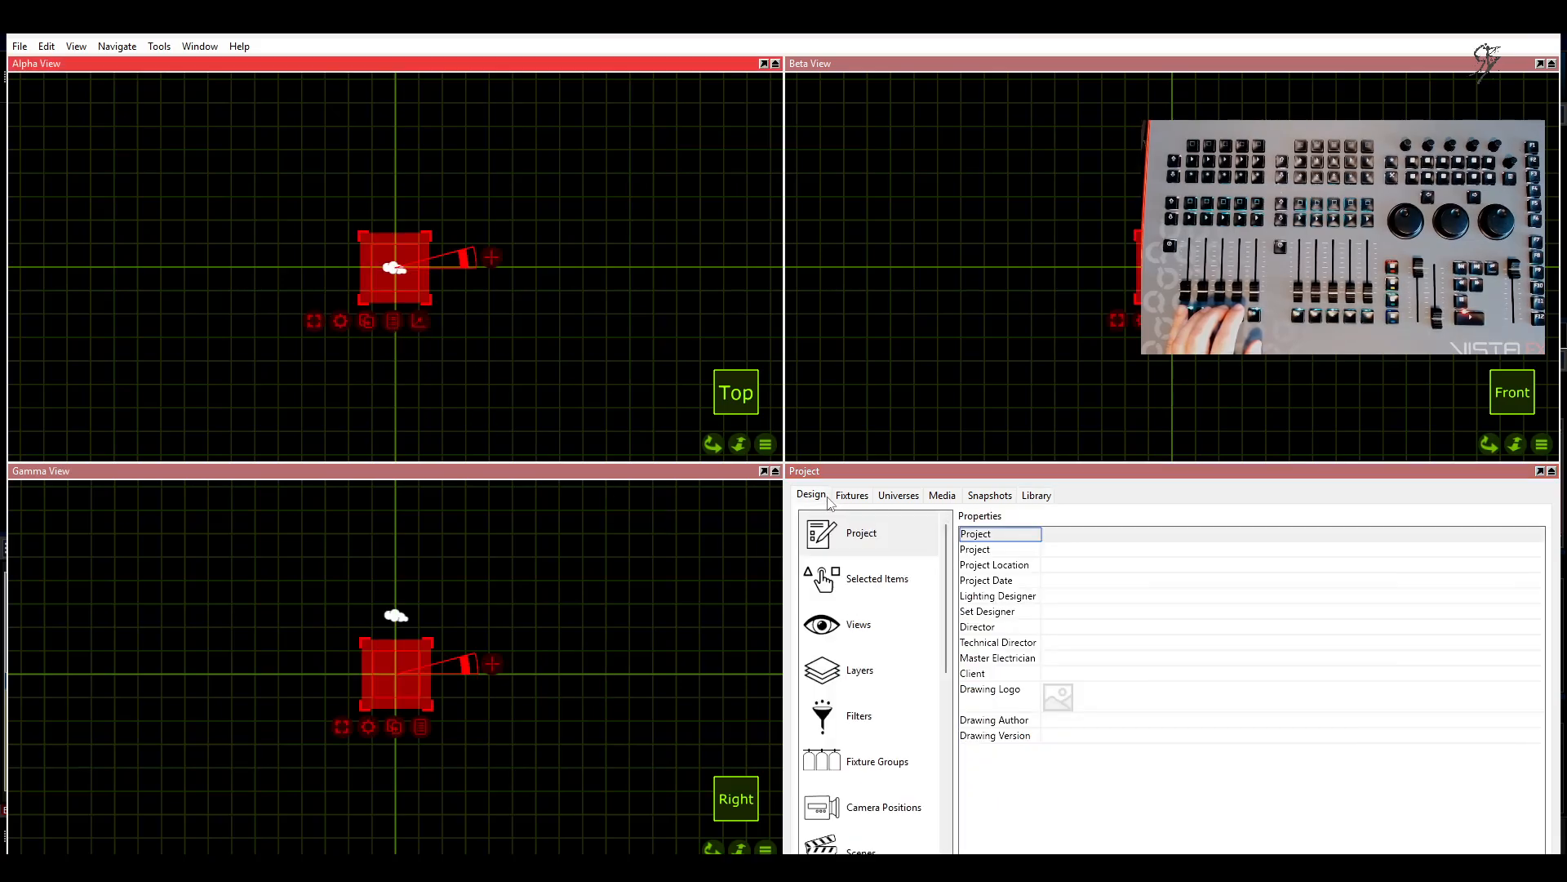
left_click(859, 571)
scroll(1148, 635, "down", 1)
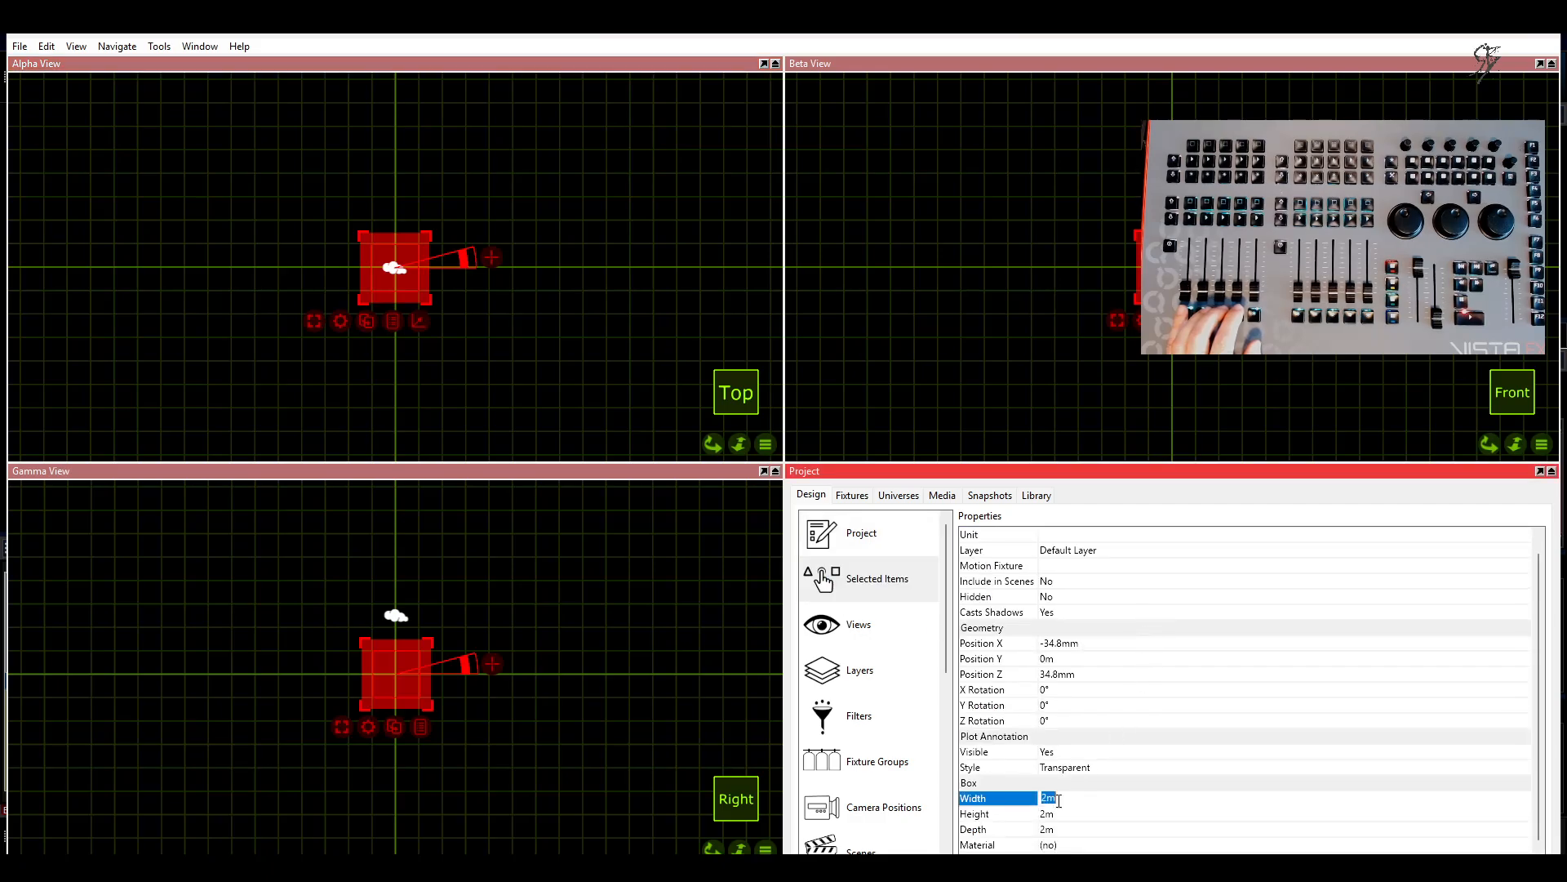
left_click(1061, 799)
type("10")
key("Return")
Step: Set the box's depth to 20 m and its height to 0.5 m
left_click(1052, 830)
type("20")
key("Return")
left_click(1044, 813)
type(".5")
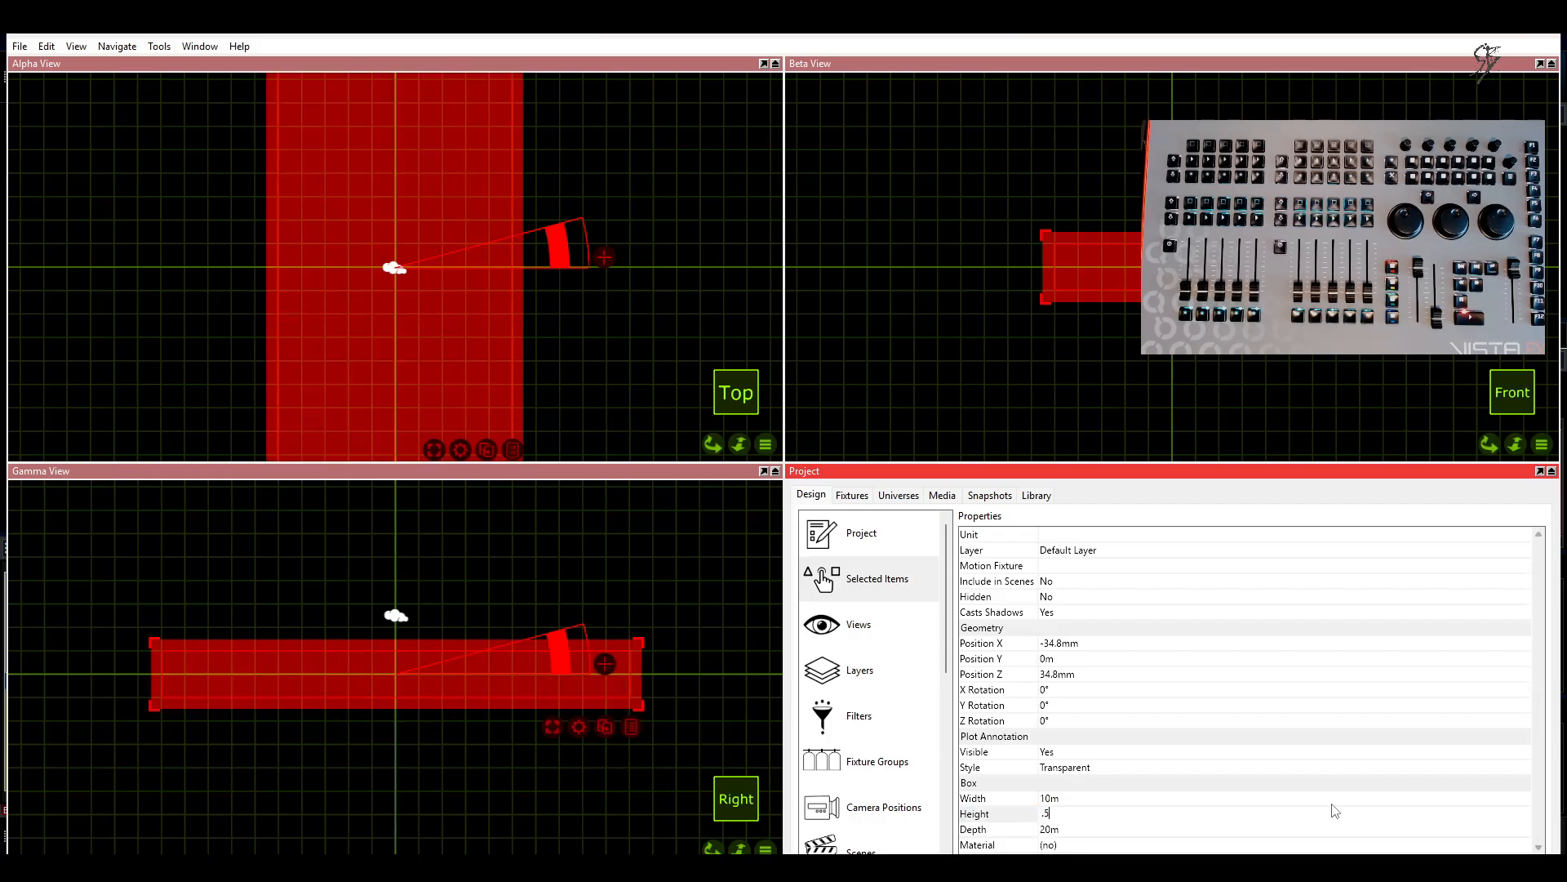
key("Return")
left_click(1332, 800)
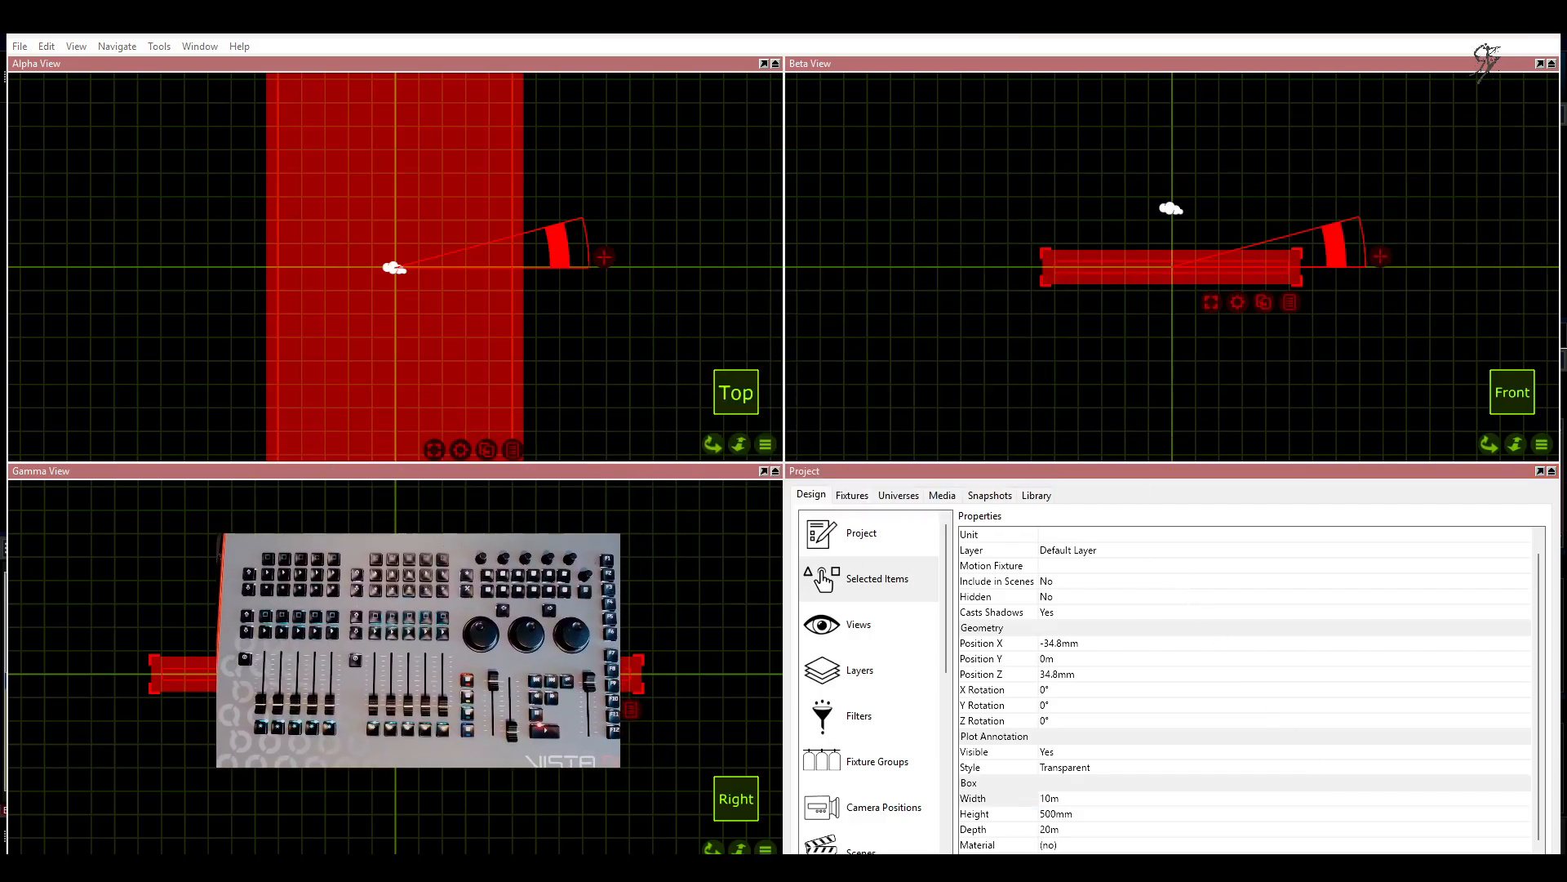
Step: Switch the Beta view to a rendered perspective display and set its ambient lighting to 100%
left_click(1541, 443)
left_click(1465, 493)
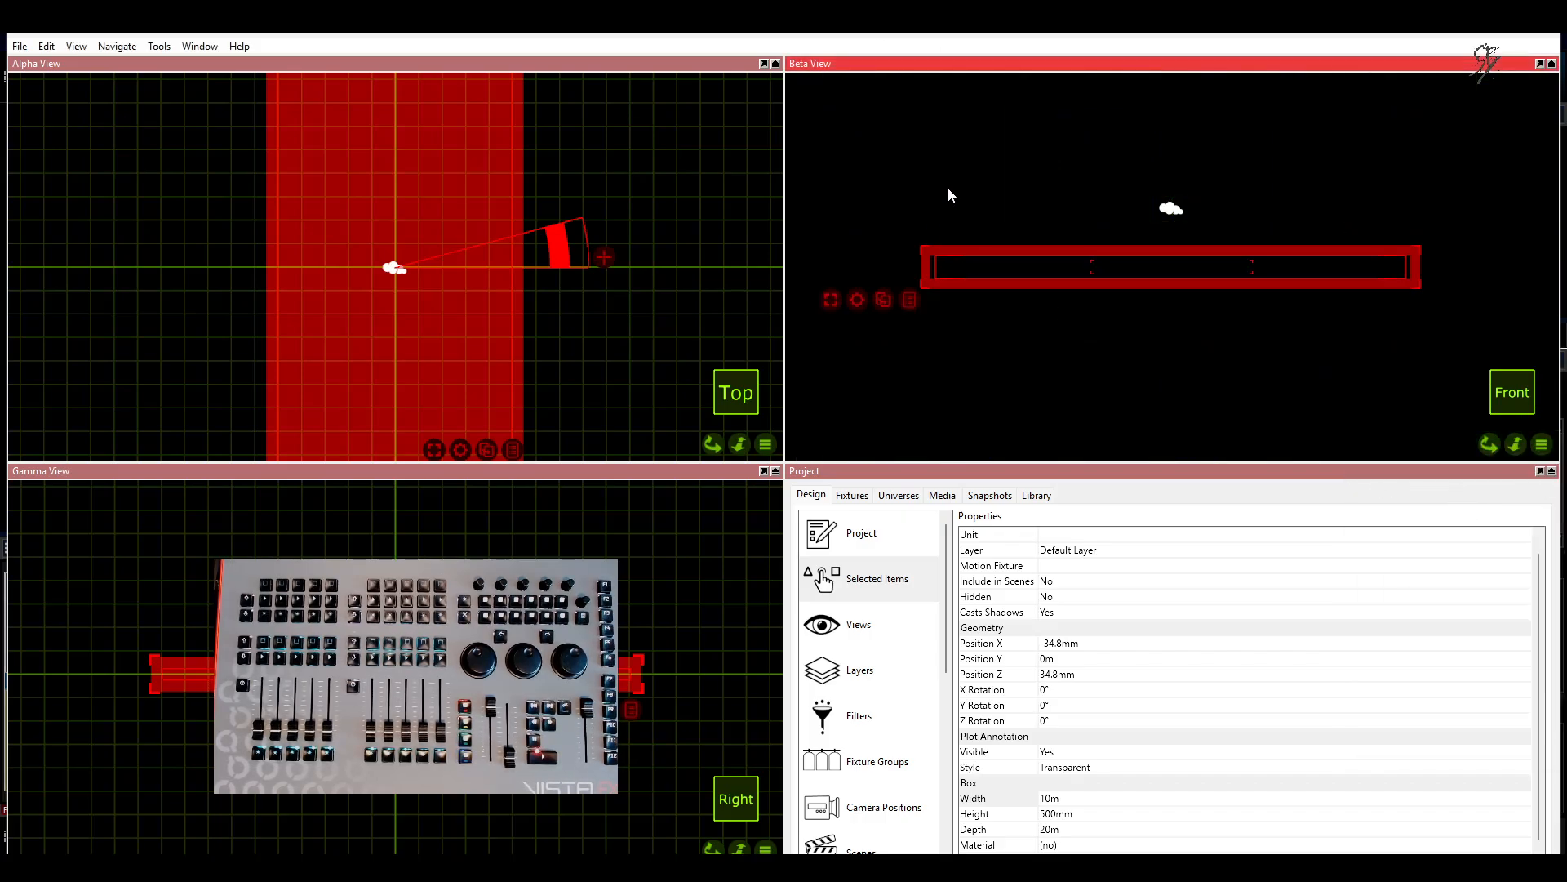
left_click(836, 627)
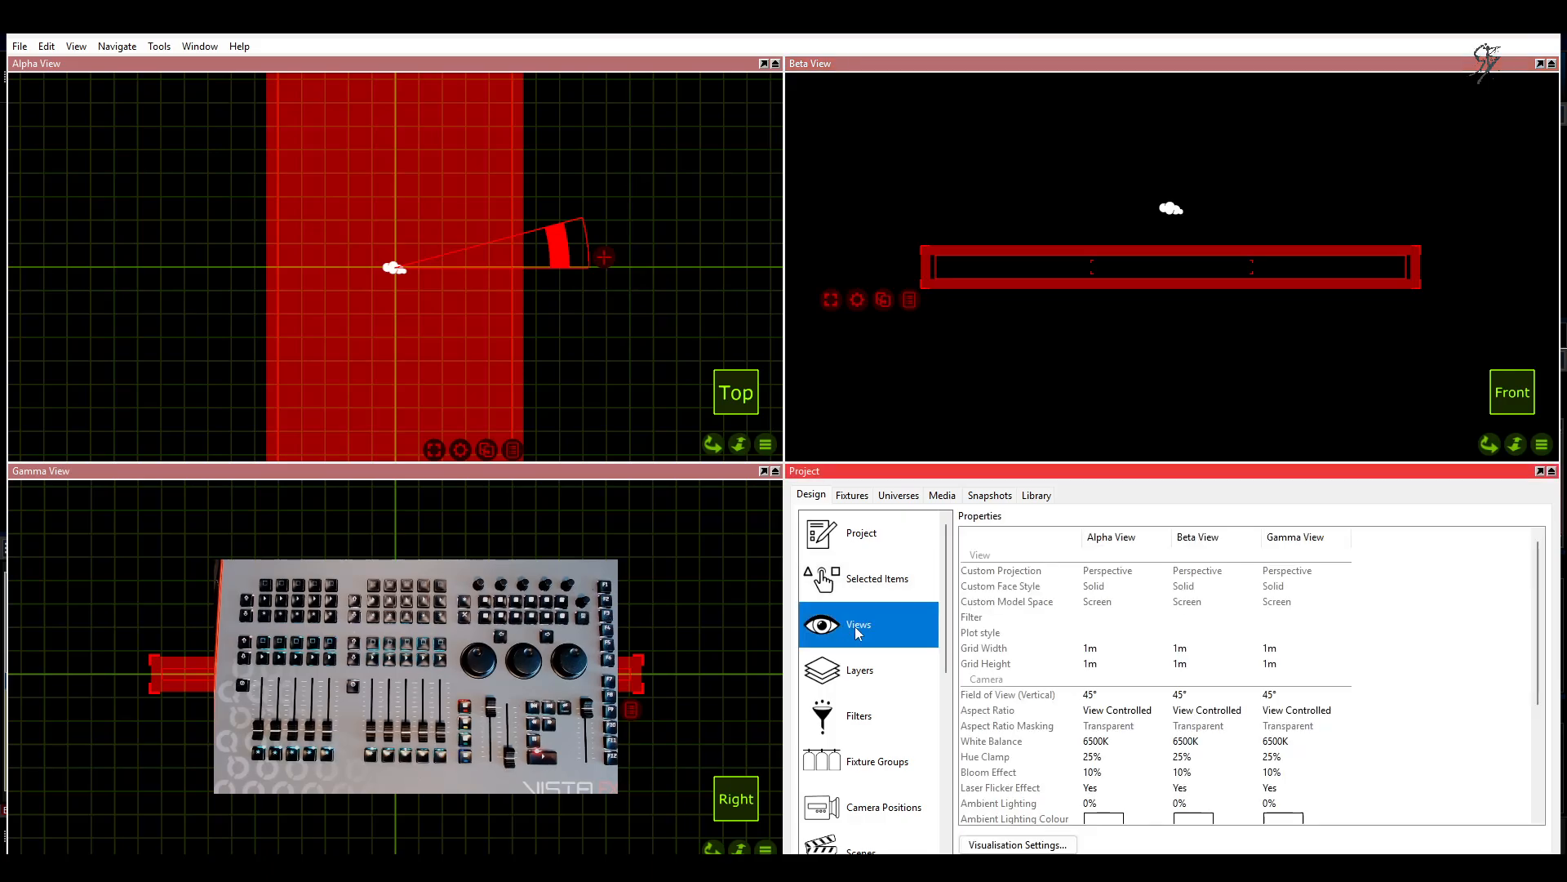
left_click(1180, 804)
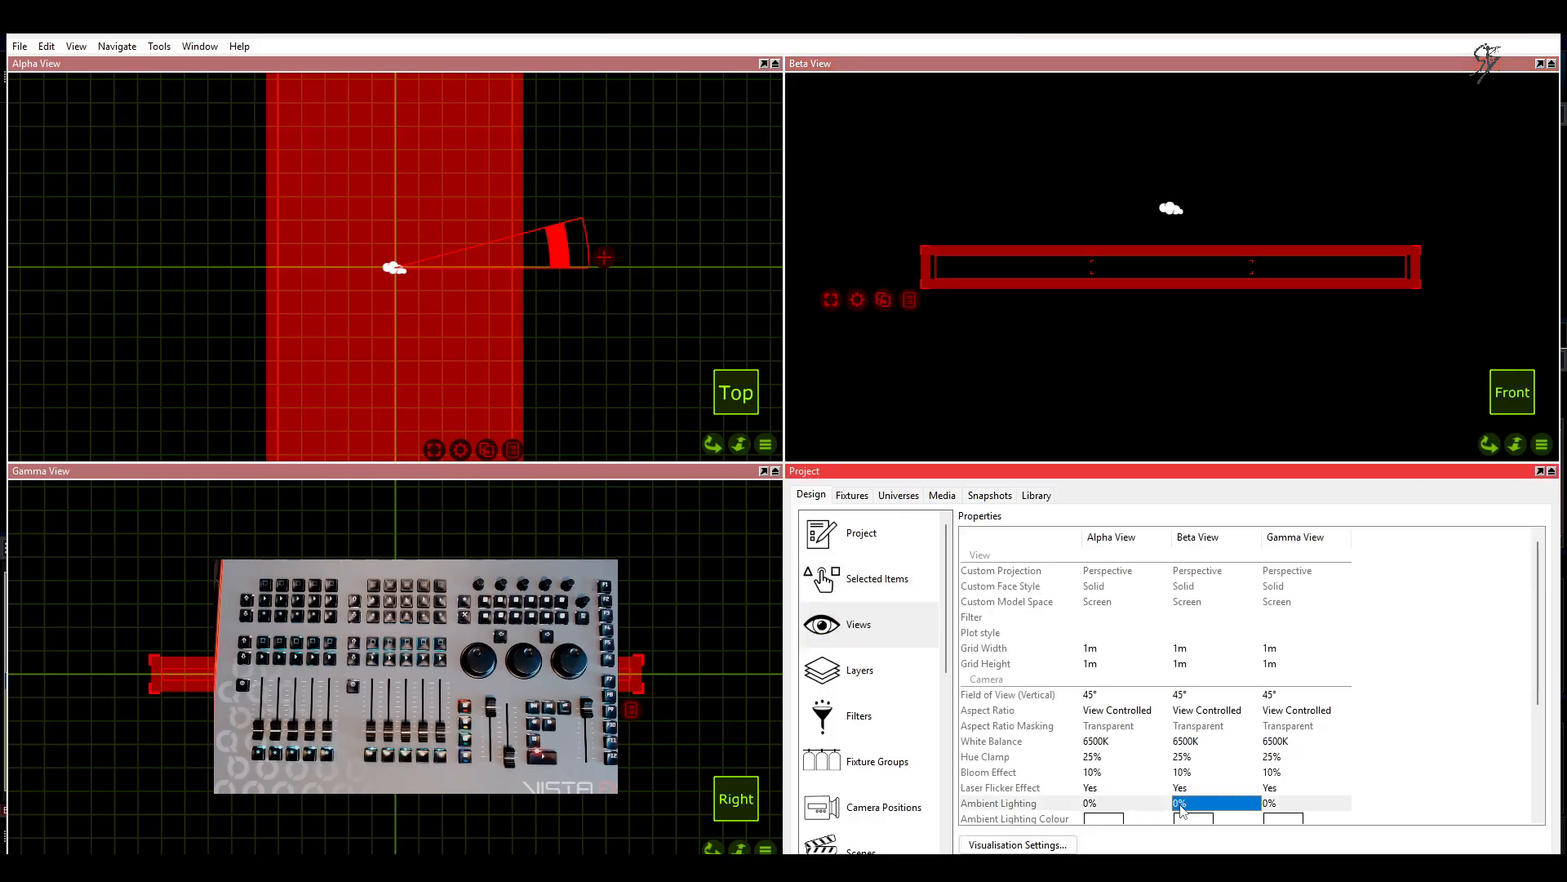
type("100")
key("Return")
left_click(1372, 349)
right_click_drag(1372, 349, 1282, 323)
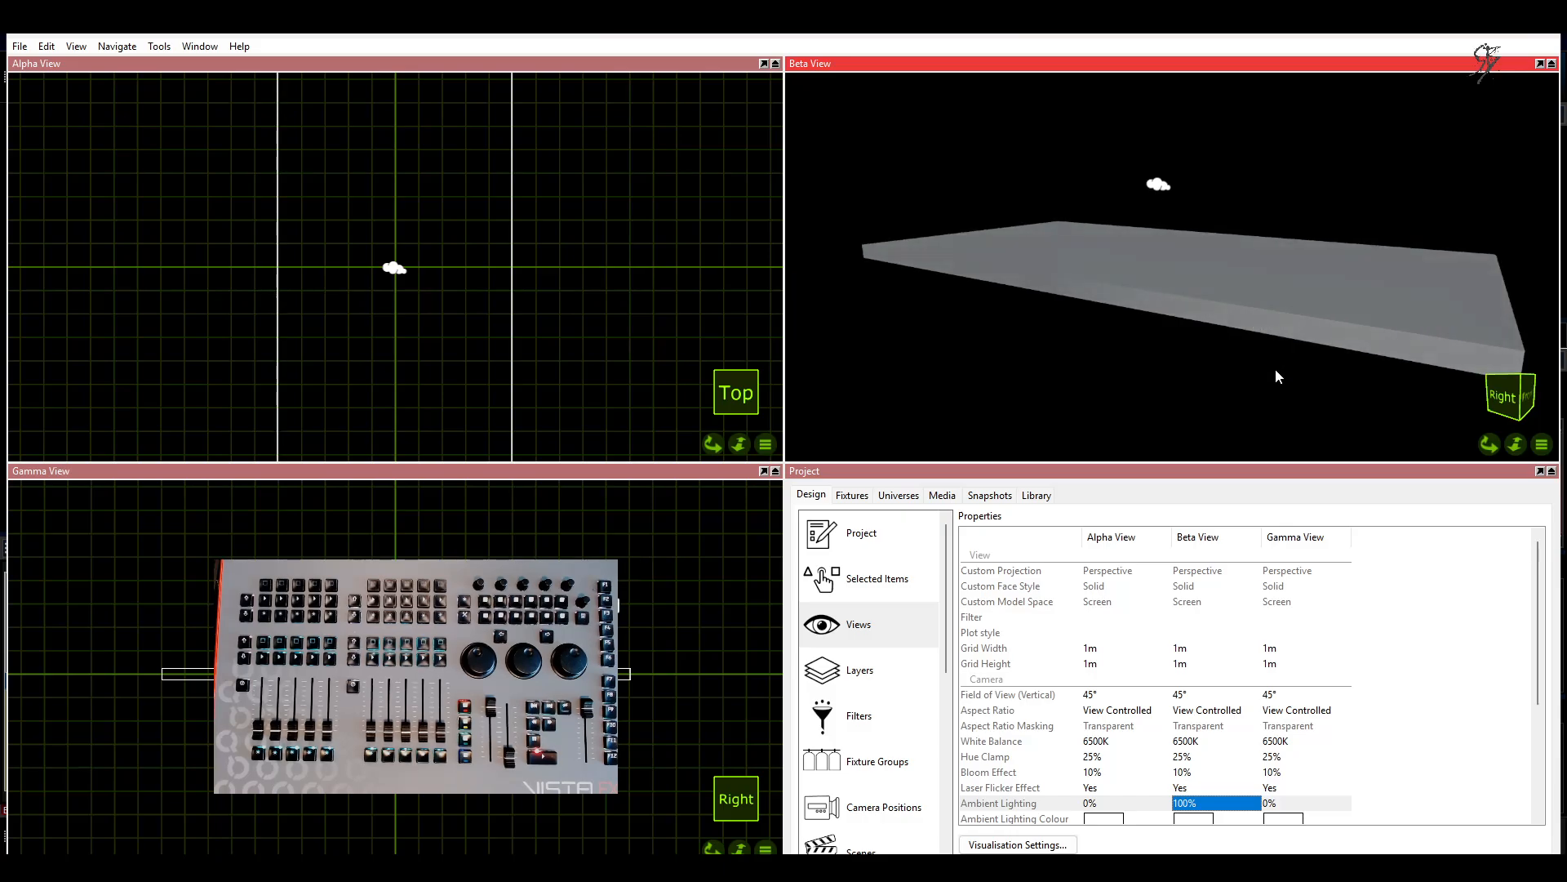
Step: Place a Generic Flame Jet near one end of the box and duplicate it along the centre line to make a row of ten
left_click(1036, 495)
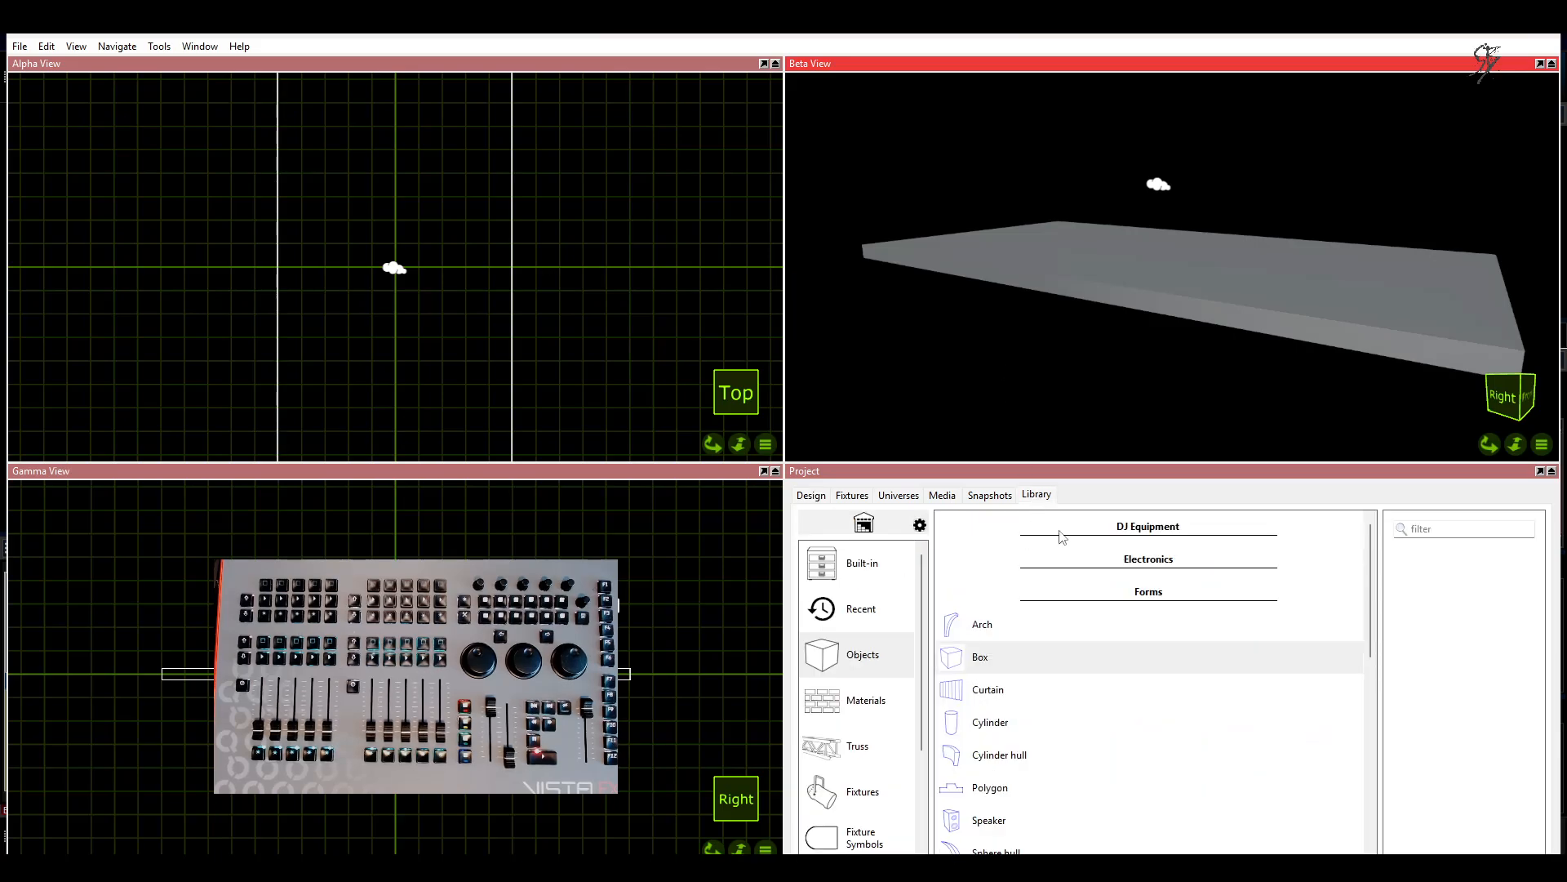
left_click(856, 612)
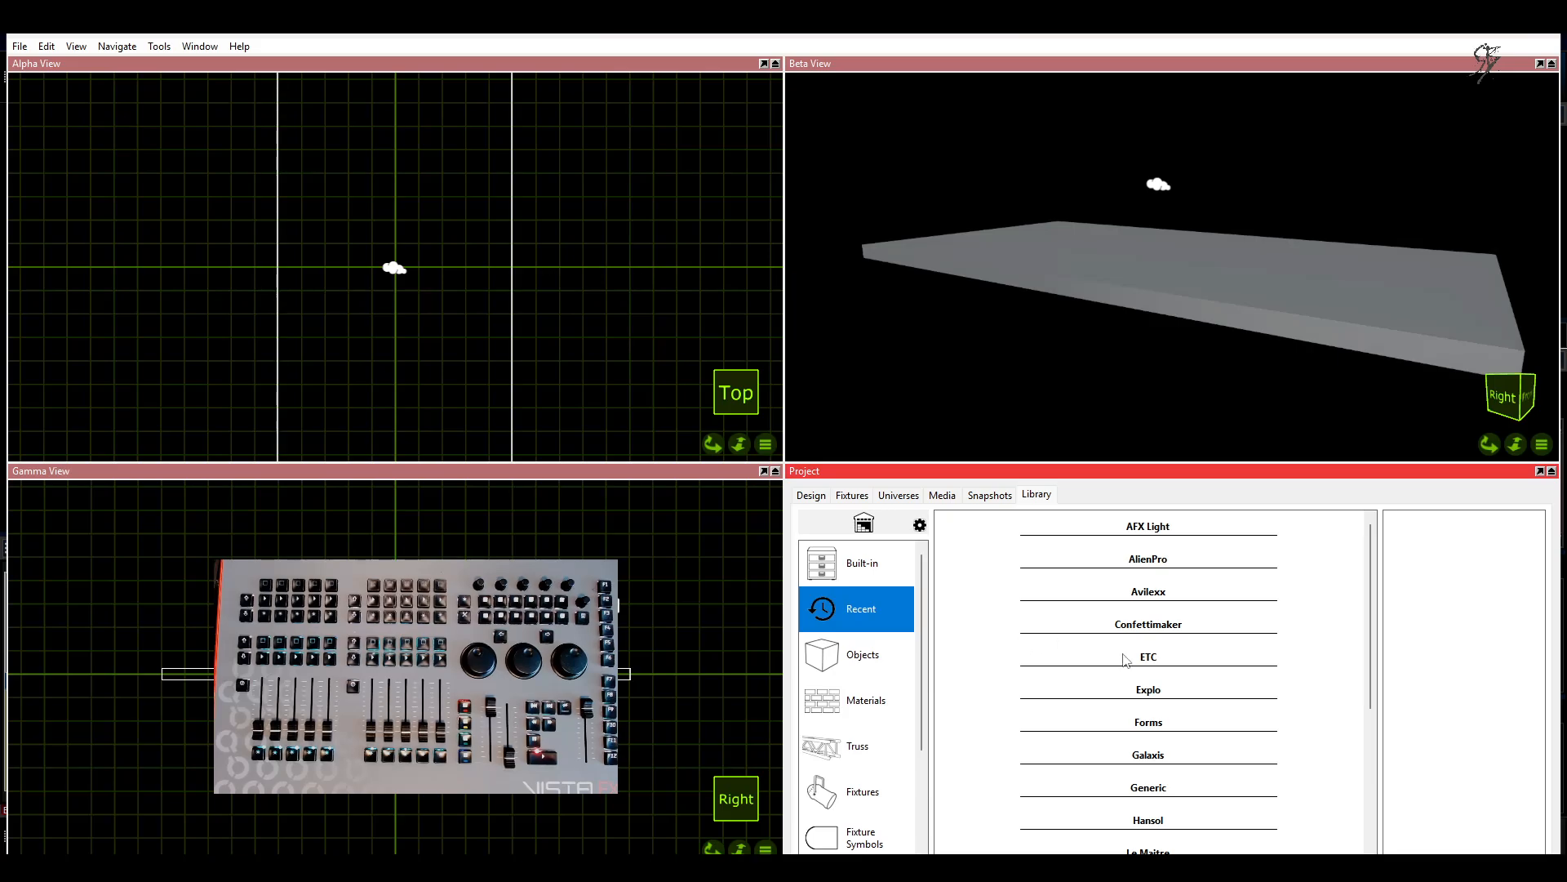
left_click(1128, 782)
scroll(1220, 726, "down", 2)
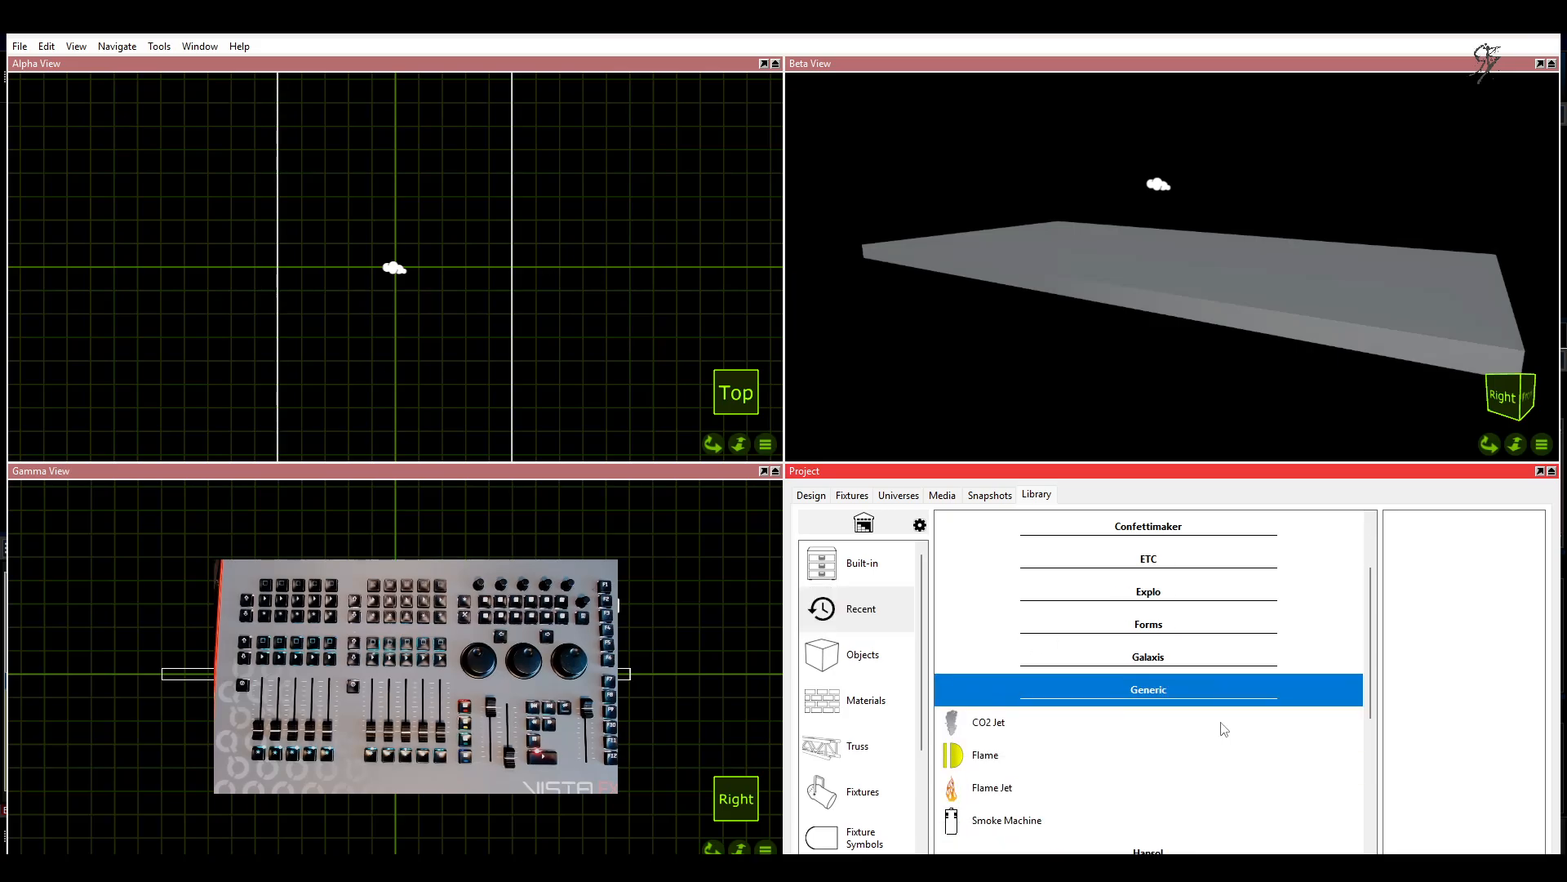
left_click(1009, 660)
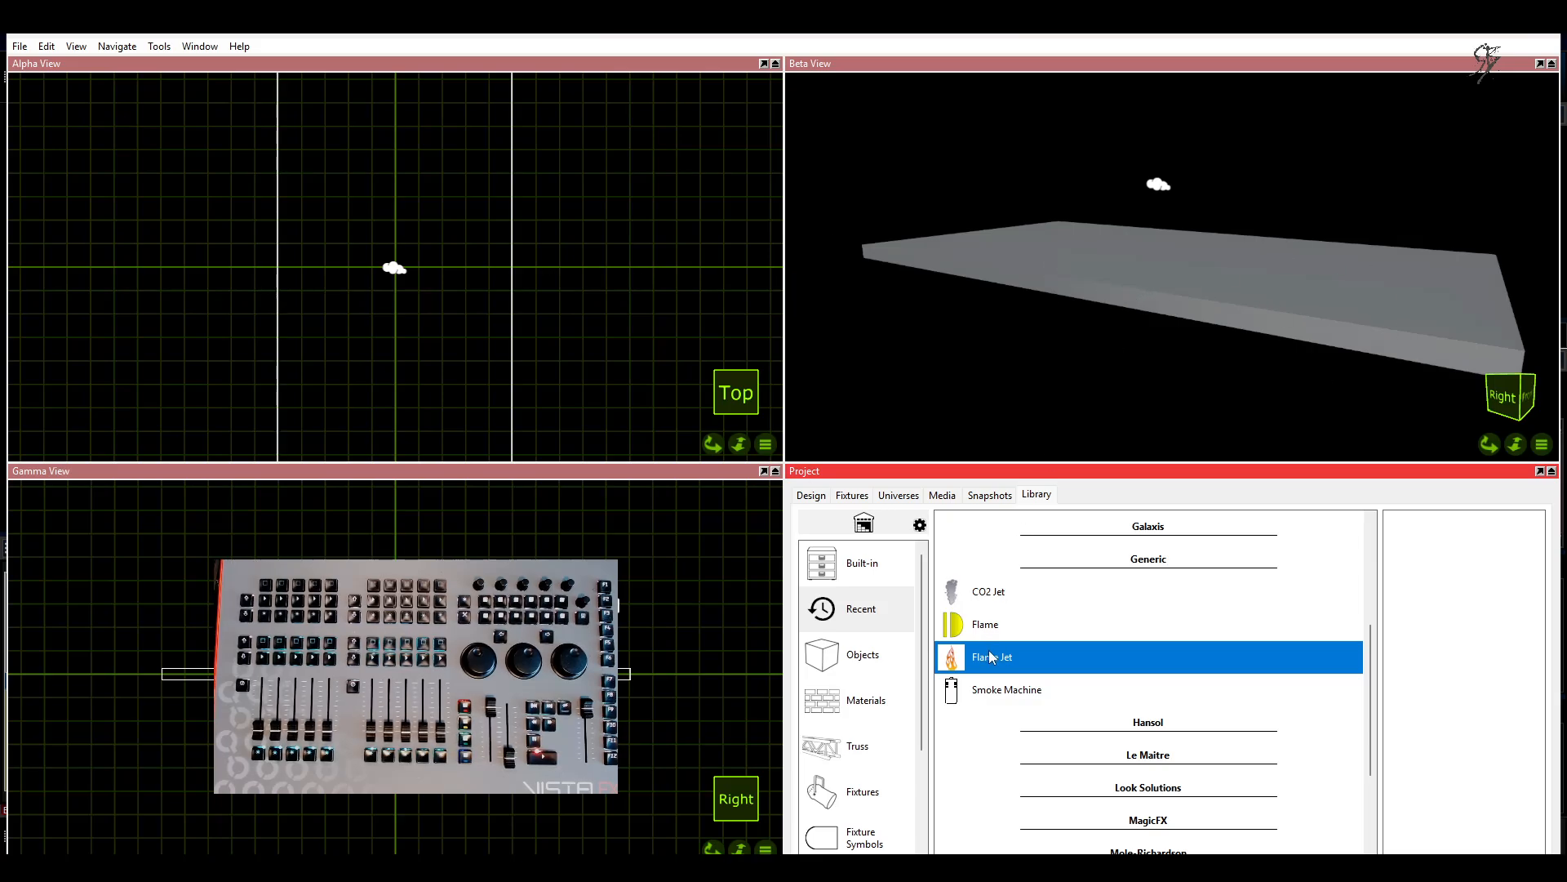
scroll(507, 327, "down", 1)
scroll(610, 360, "down", 2)
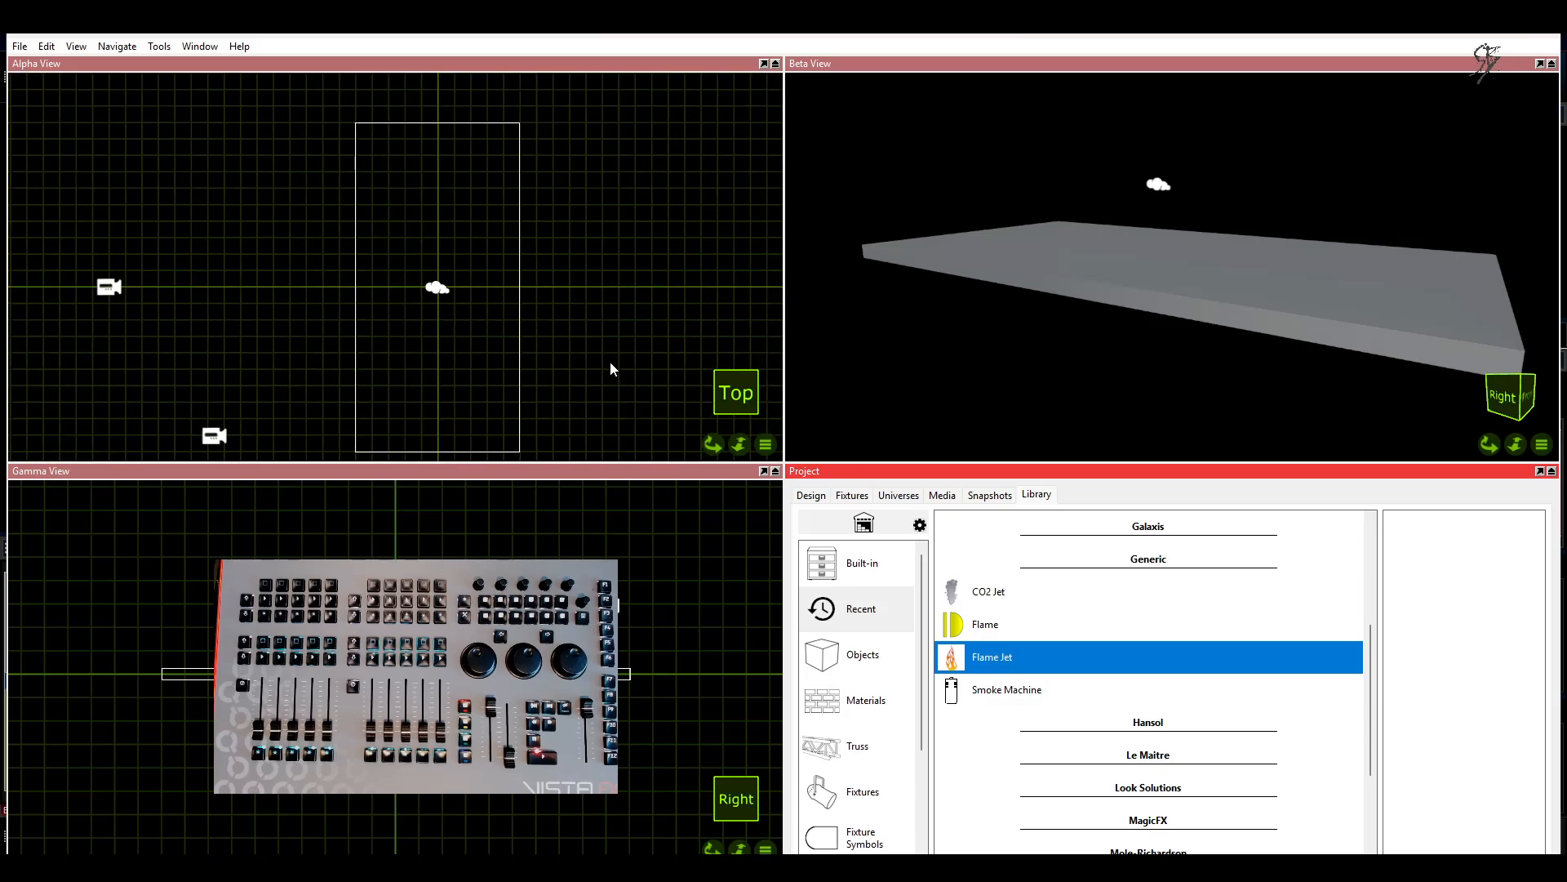
left_click_drag(1002, 661, 444, 139)
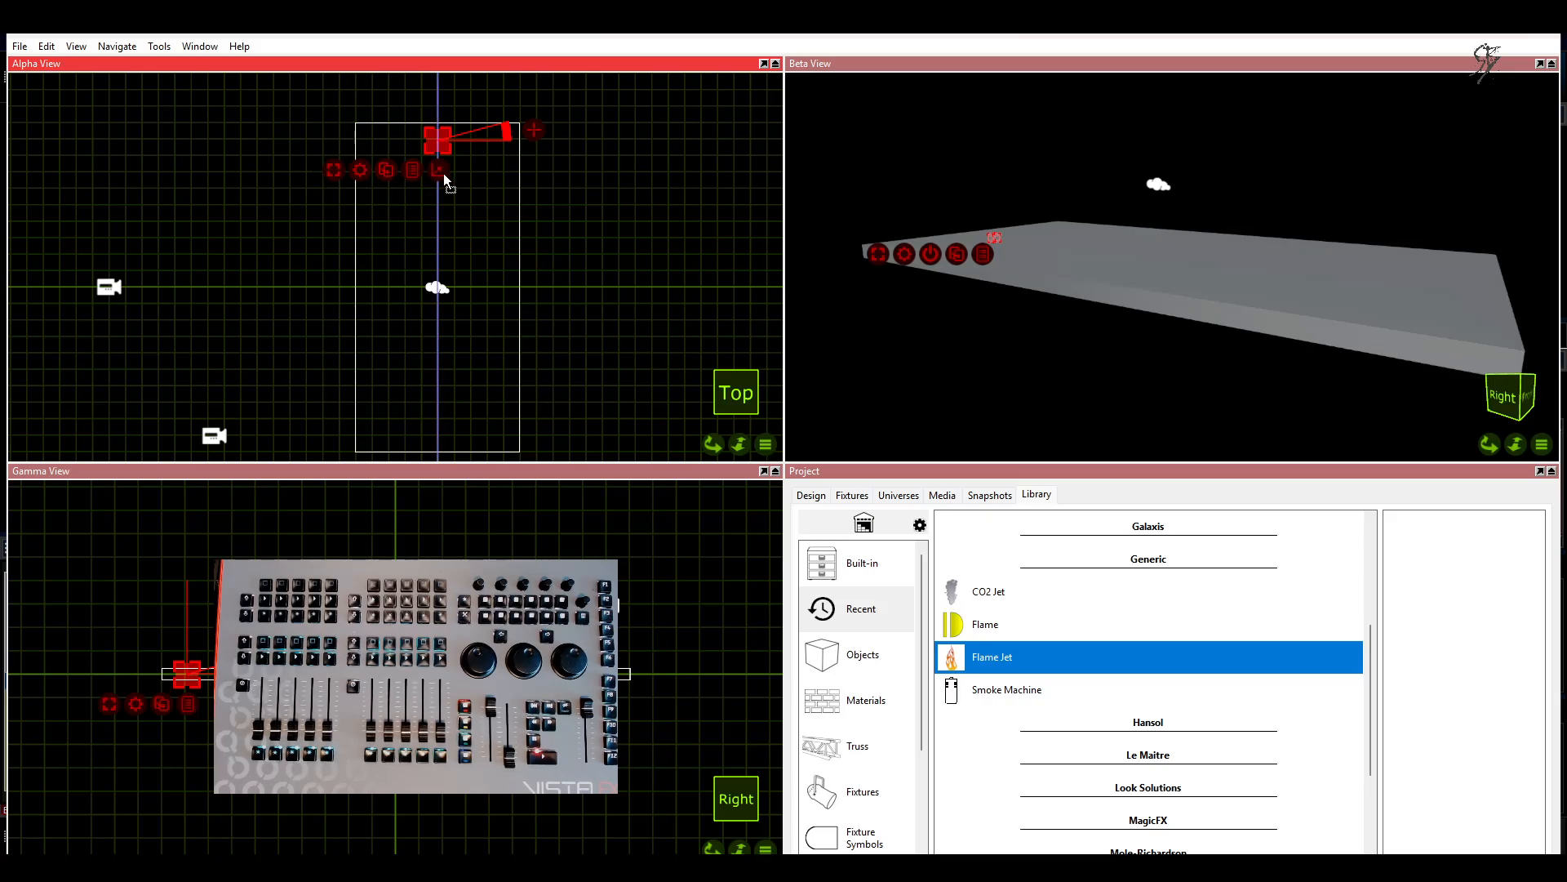
left_click_drag(443, 173, 443, 174)
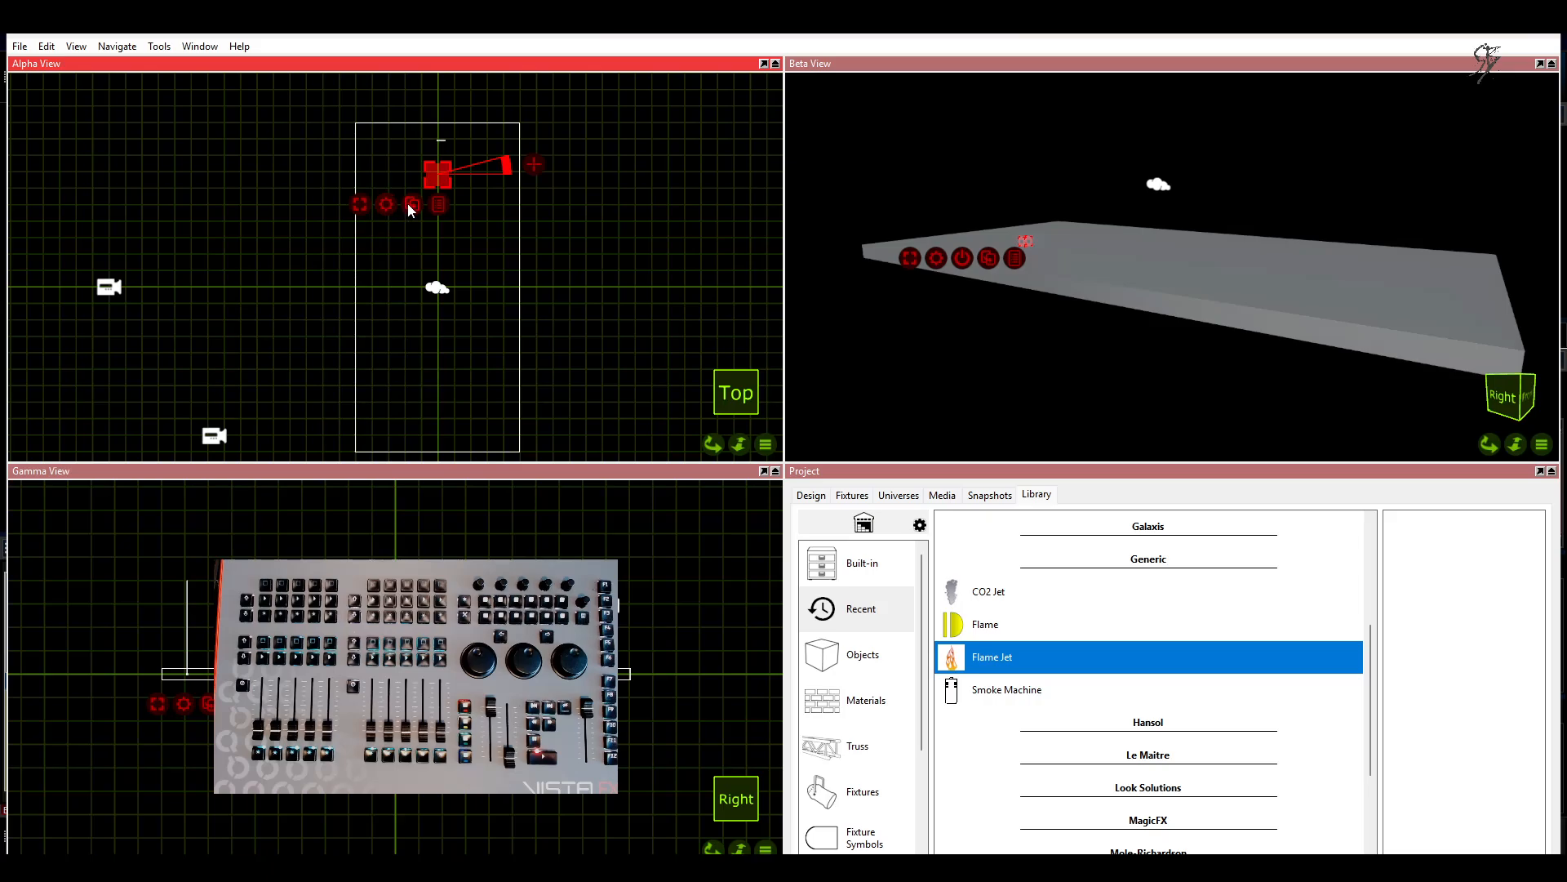
left_click_drag(440, 206, 443, 430)
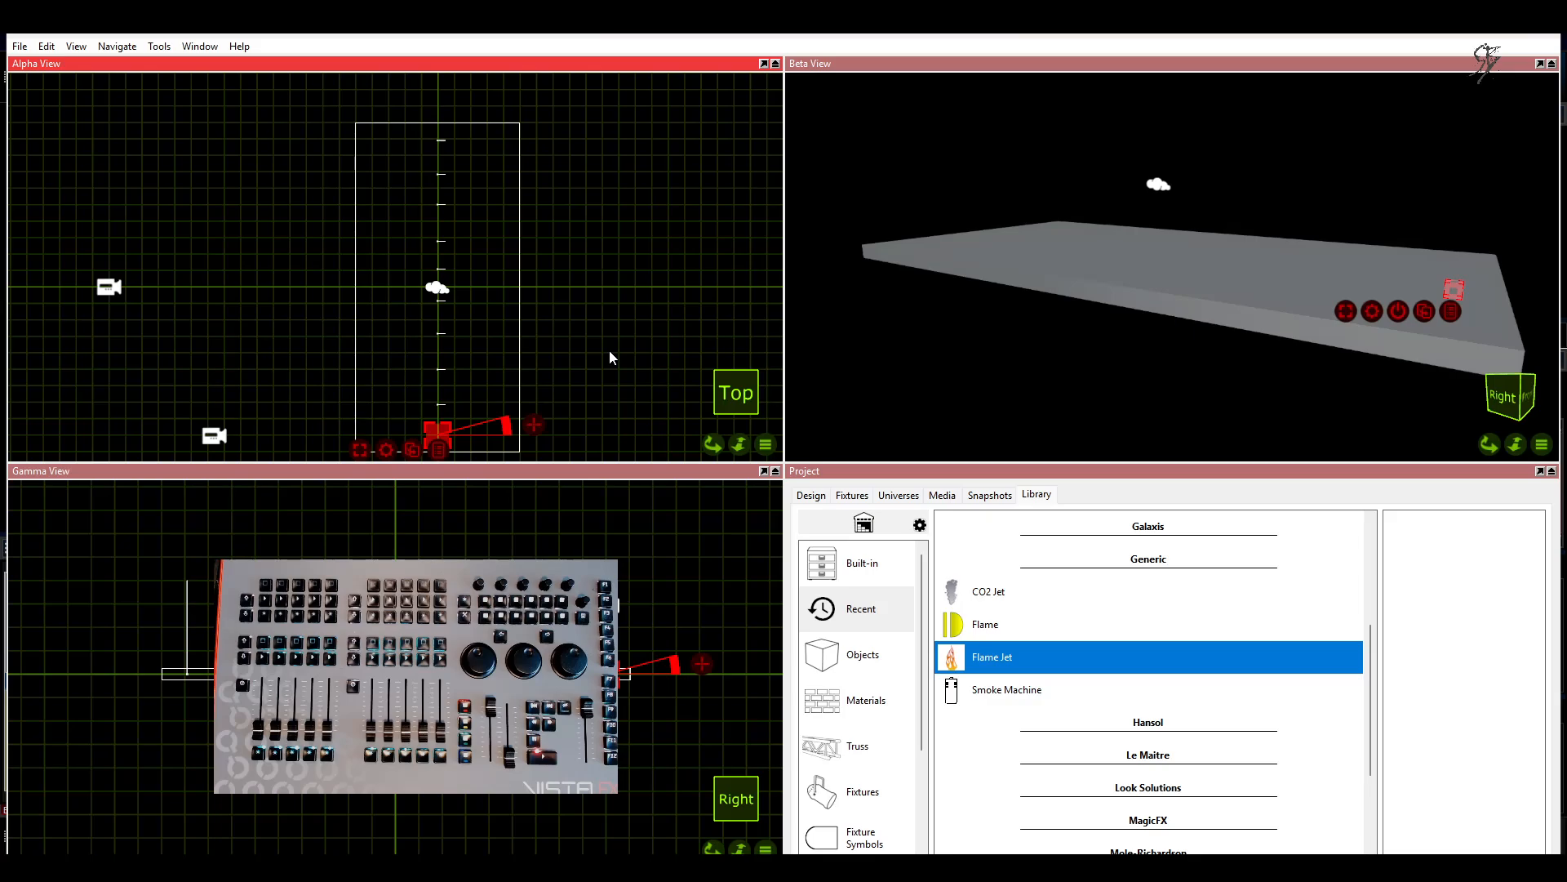
Step: Patch the first three flame jets in the fixture list to 1.1, 1.2 and 1.3
left_click(853, 494)
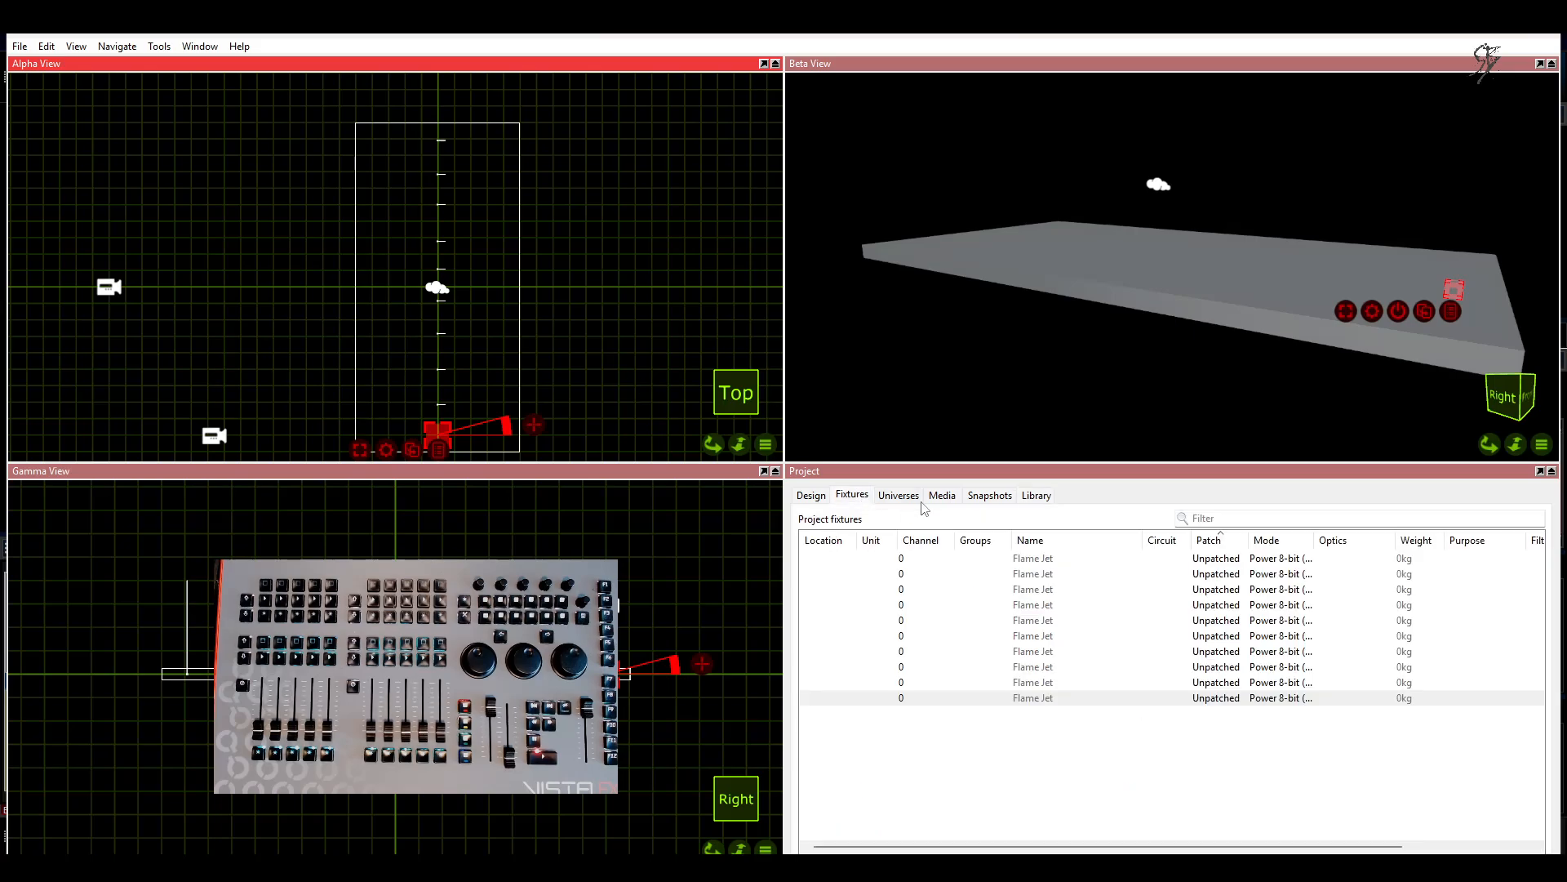
left_click(1216, 559)
left_click(1218, 558)
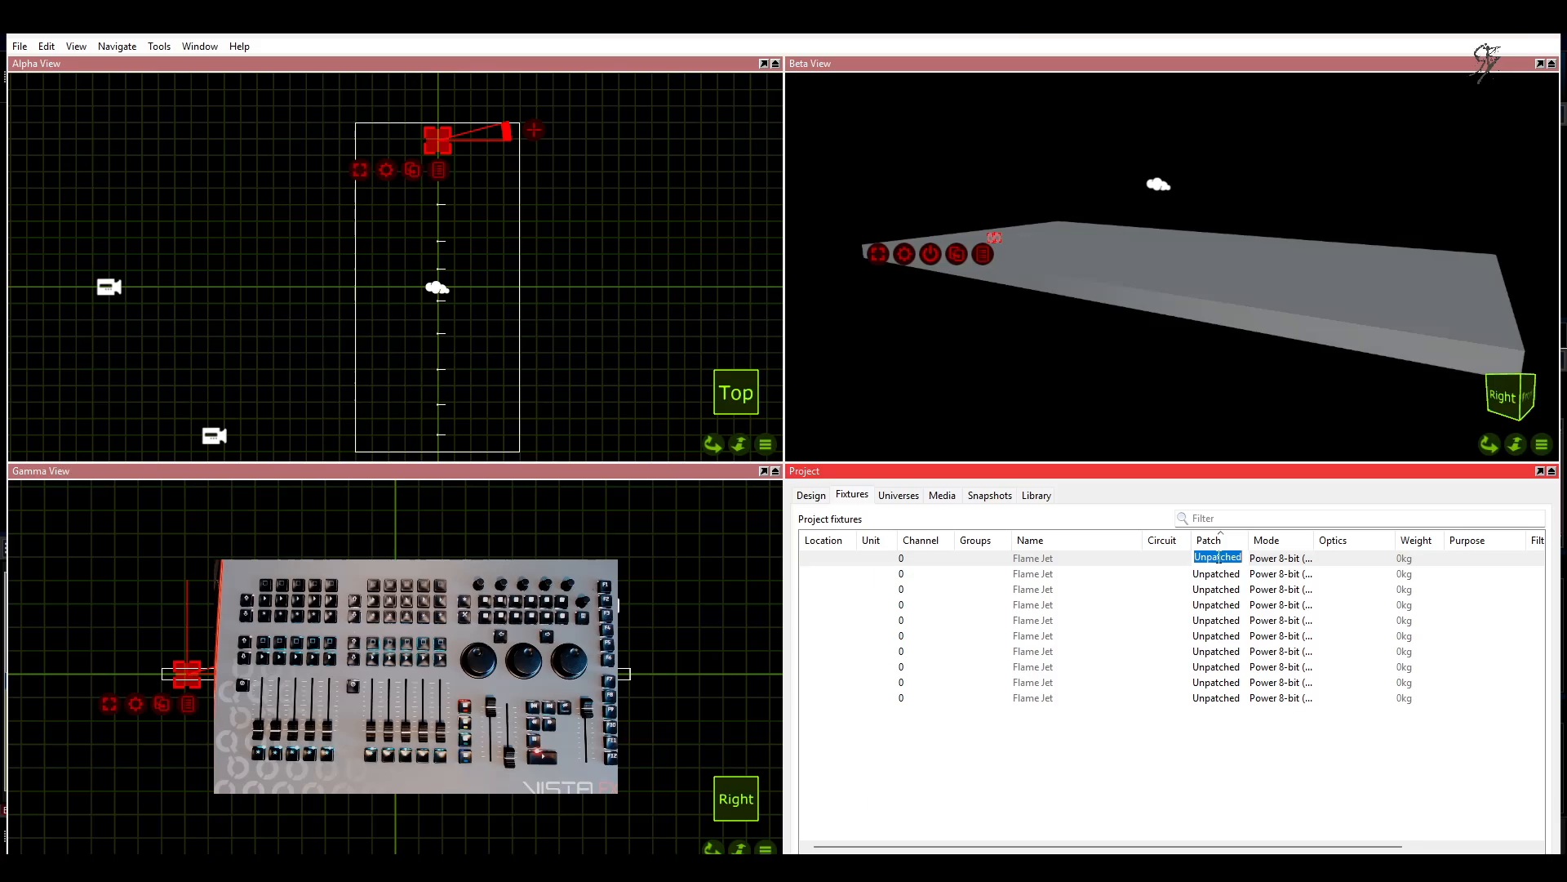
type("1.1")
key("Return")
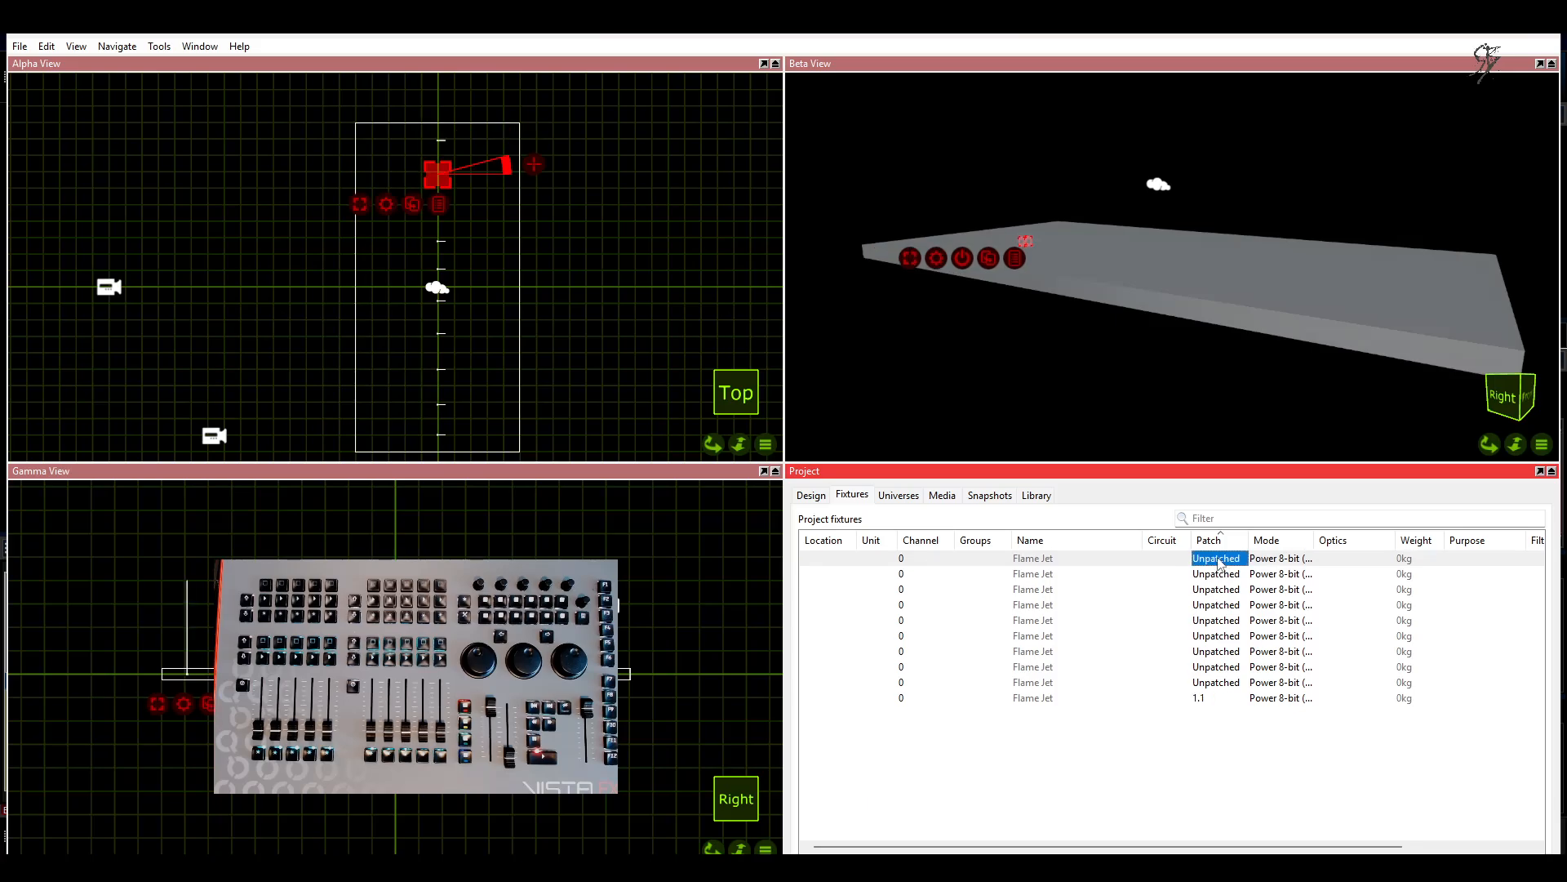
type("1.2")
key("Return")
type("3")
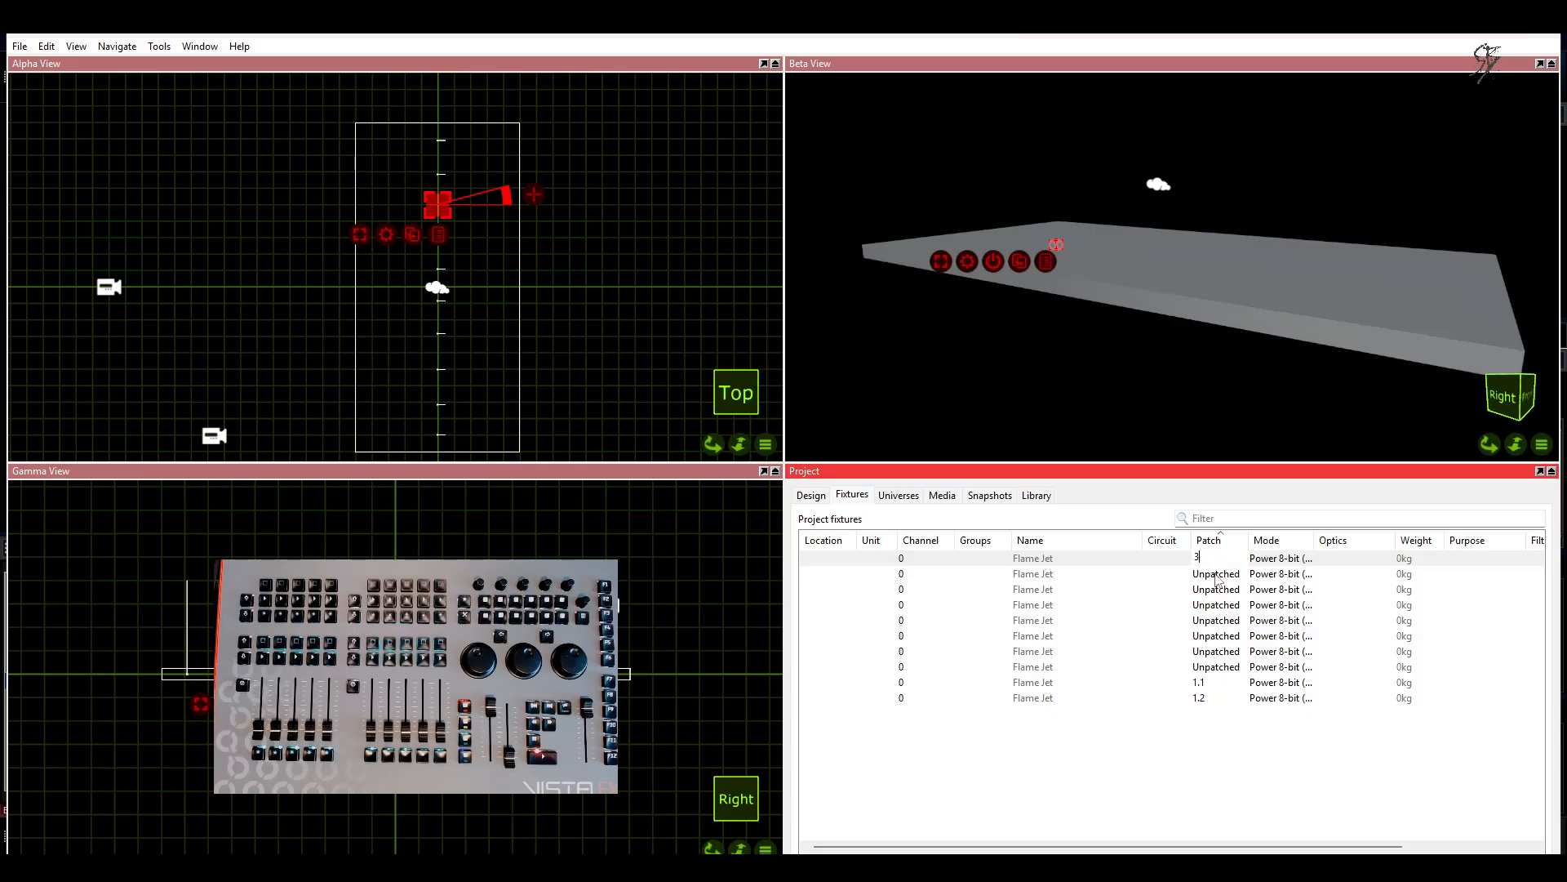
key("Return")
Step: Patch the next four flame jets to 1.4, 1.5, 1.6 and 1.7
type("1.4")
key("Return")
type("1.5")
key("Return")
type("1.6")
key("Return")
type("1.7")
key("Return")
Step: Patch the last three flame jets to 1.8, 1.9 and 1.10
type("1.8")
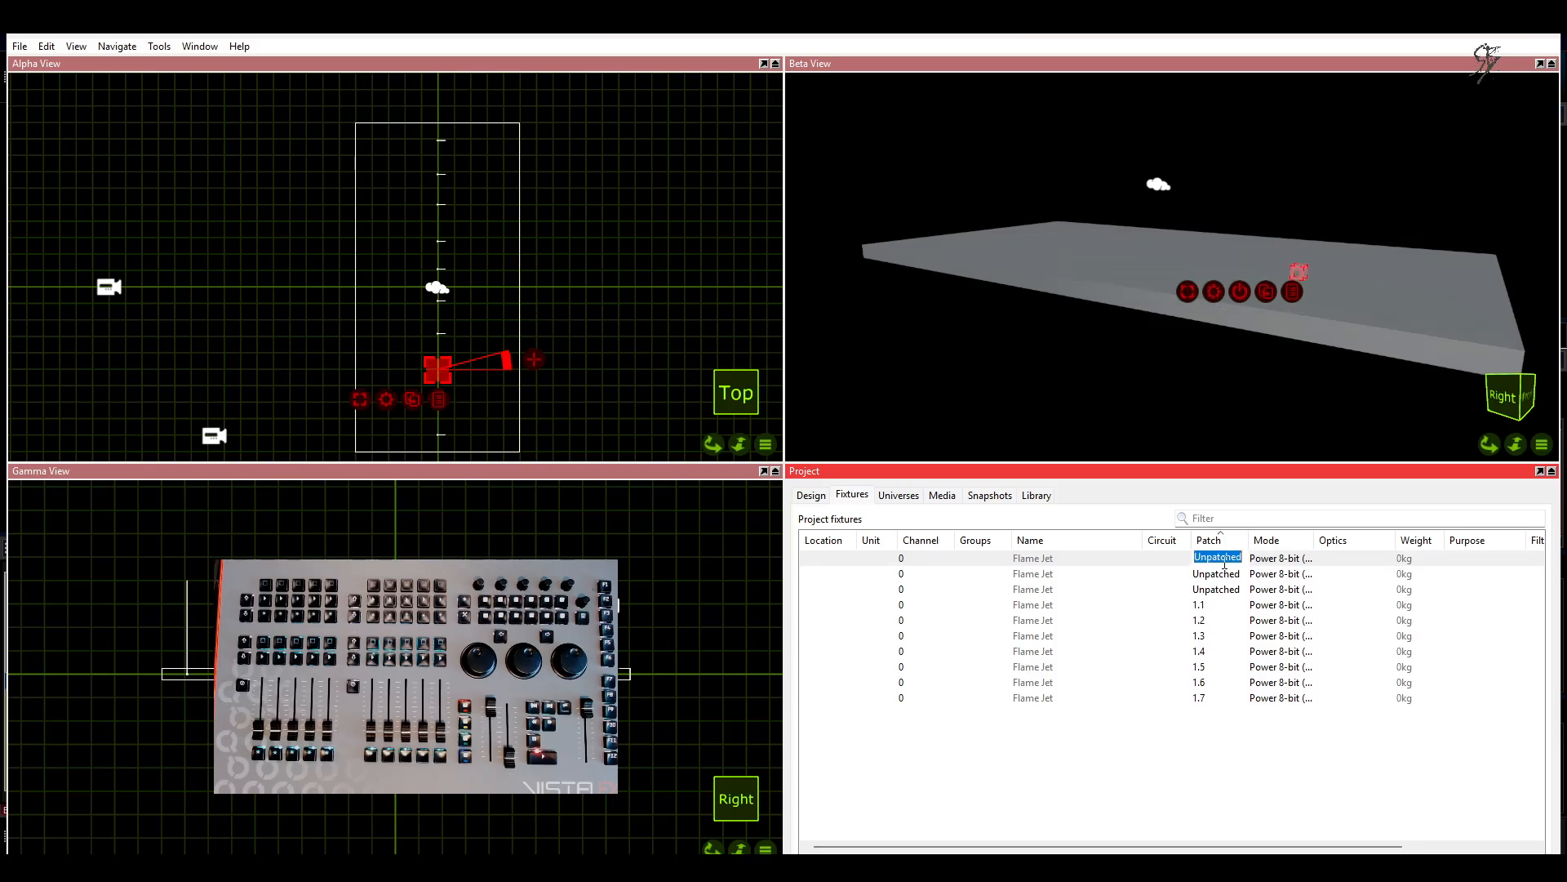
key("Return")
type("1.9")
key("Return")
type("1")
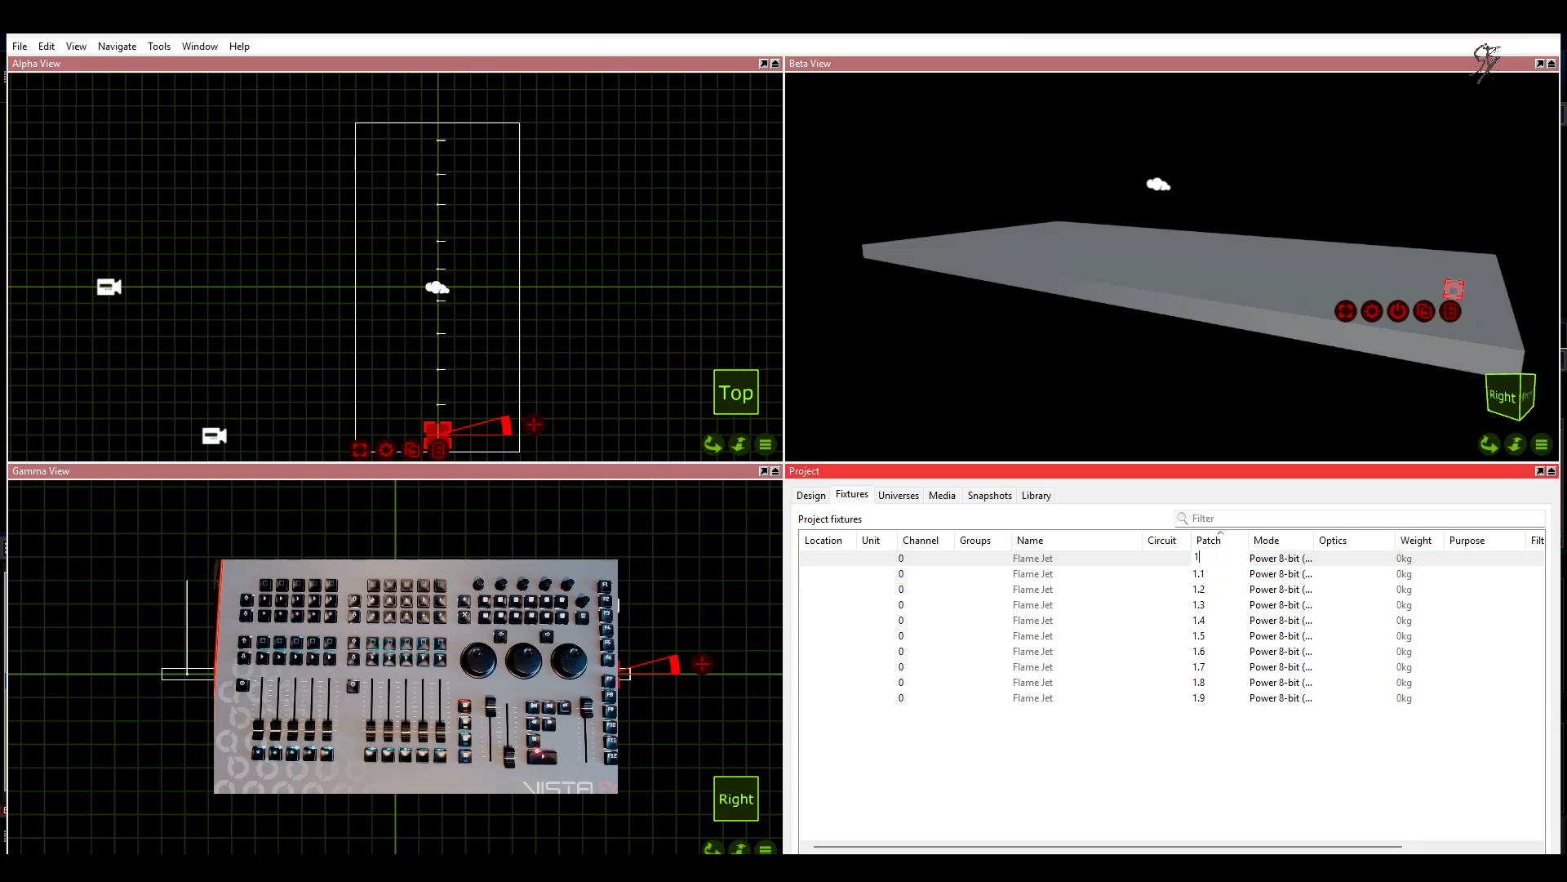
type(".10")
key("Return")
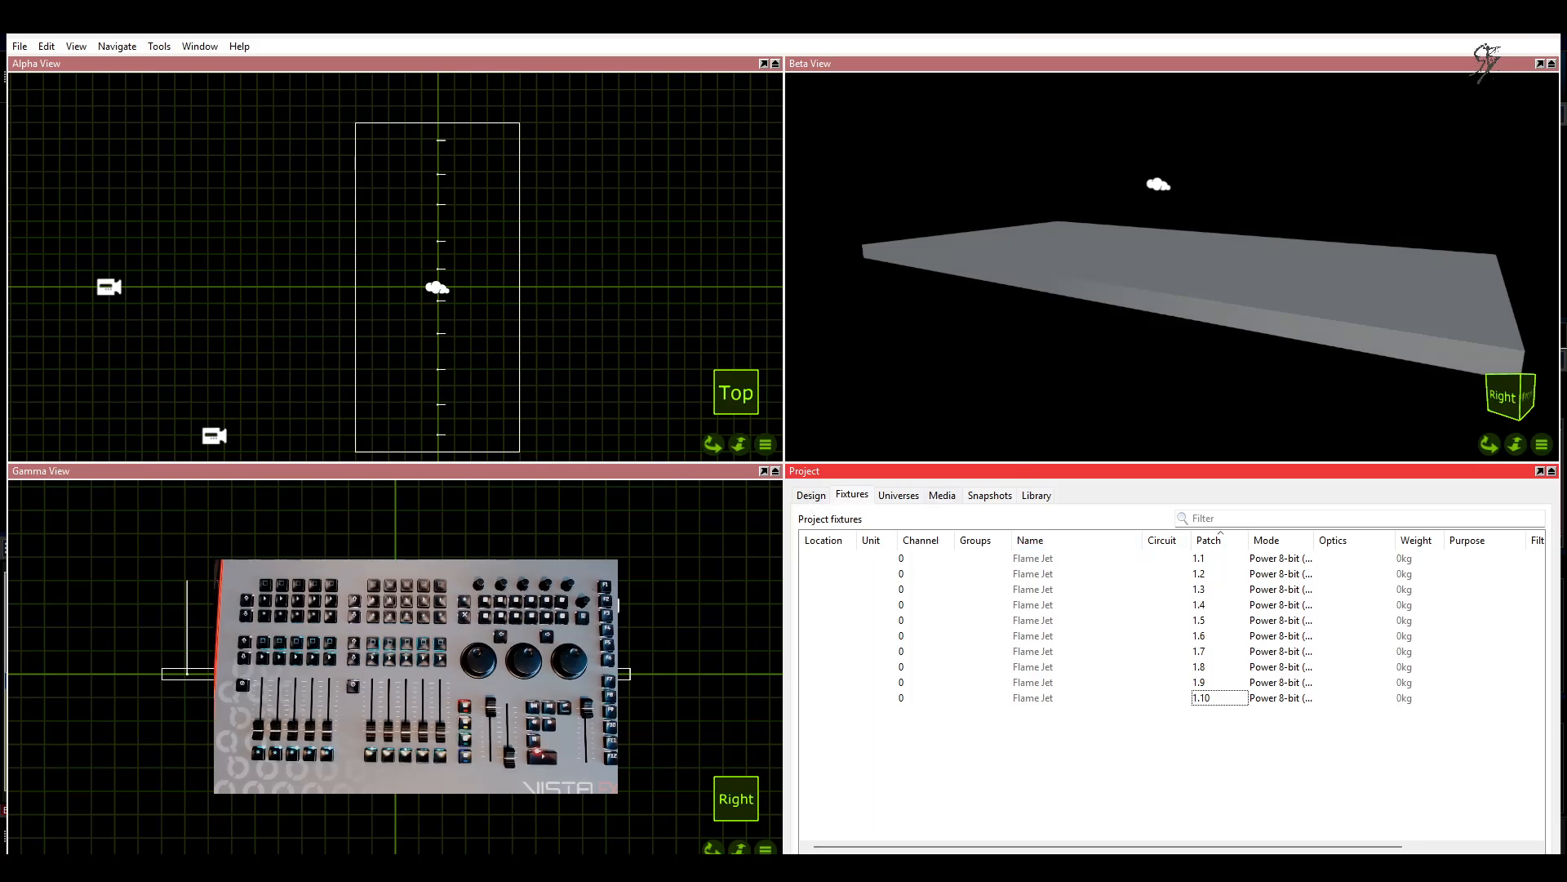
Step: Switch back to Vista and connect both the Art-Net Broadcast and Streaming ACN outputs to Vista Universe 1
left_click(607, 866)
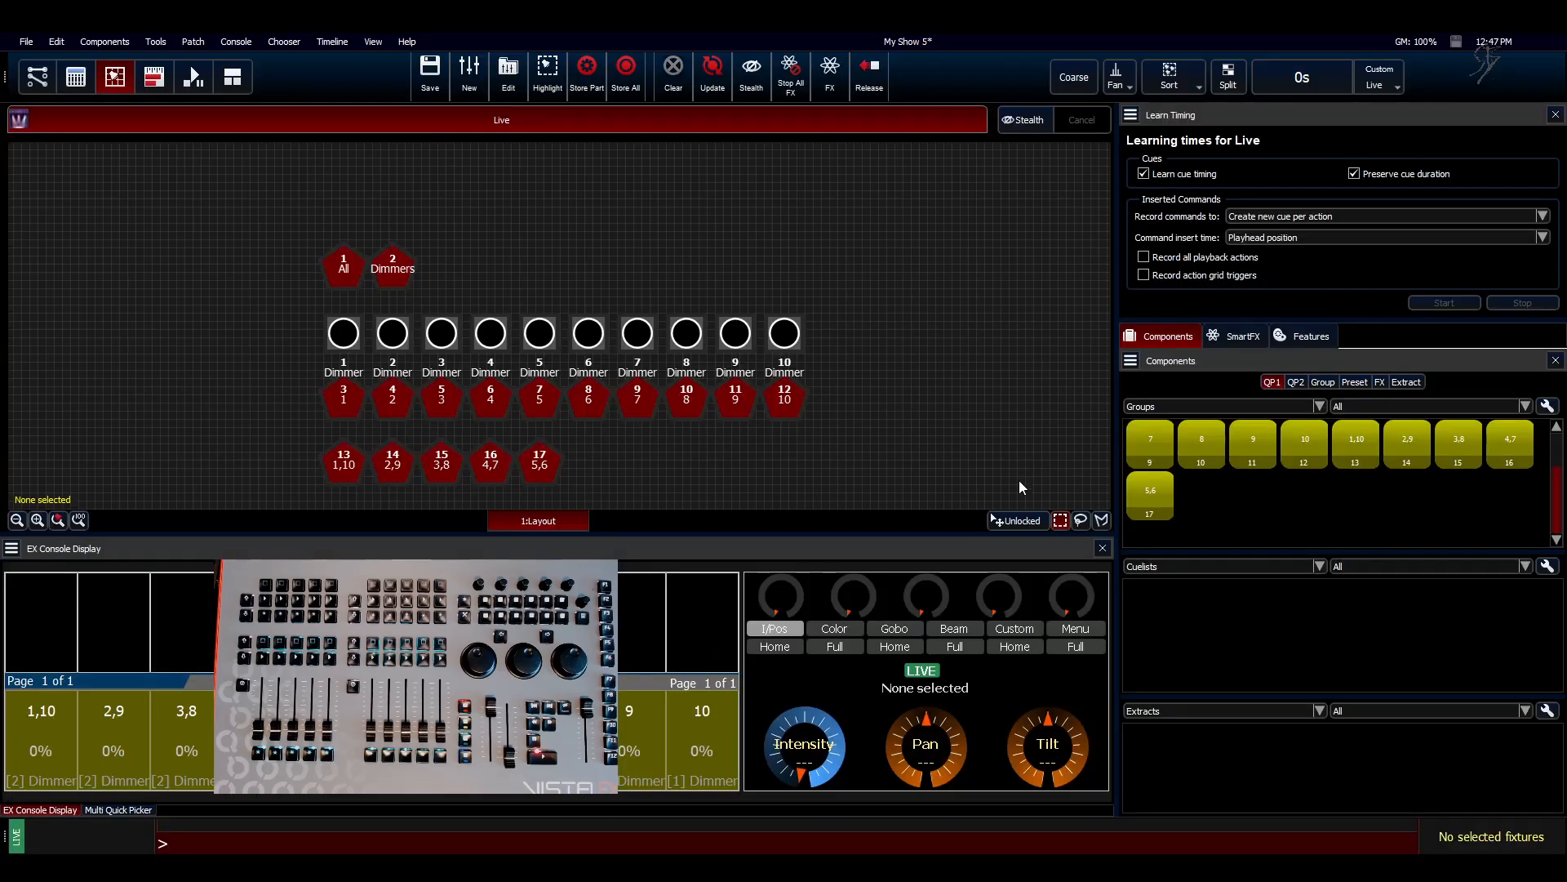
left_click(43, 86)
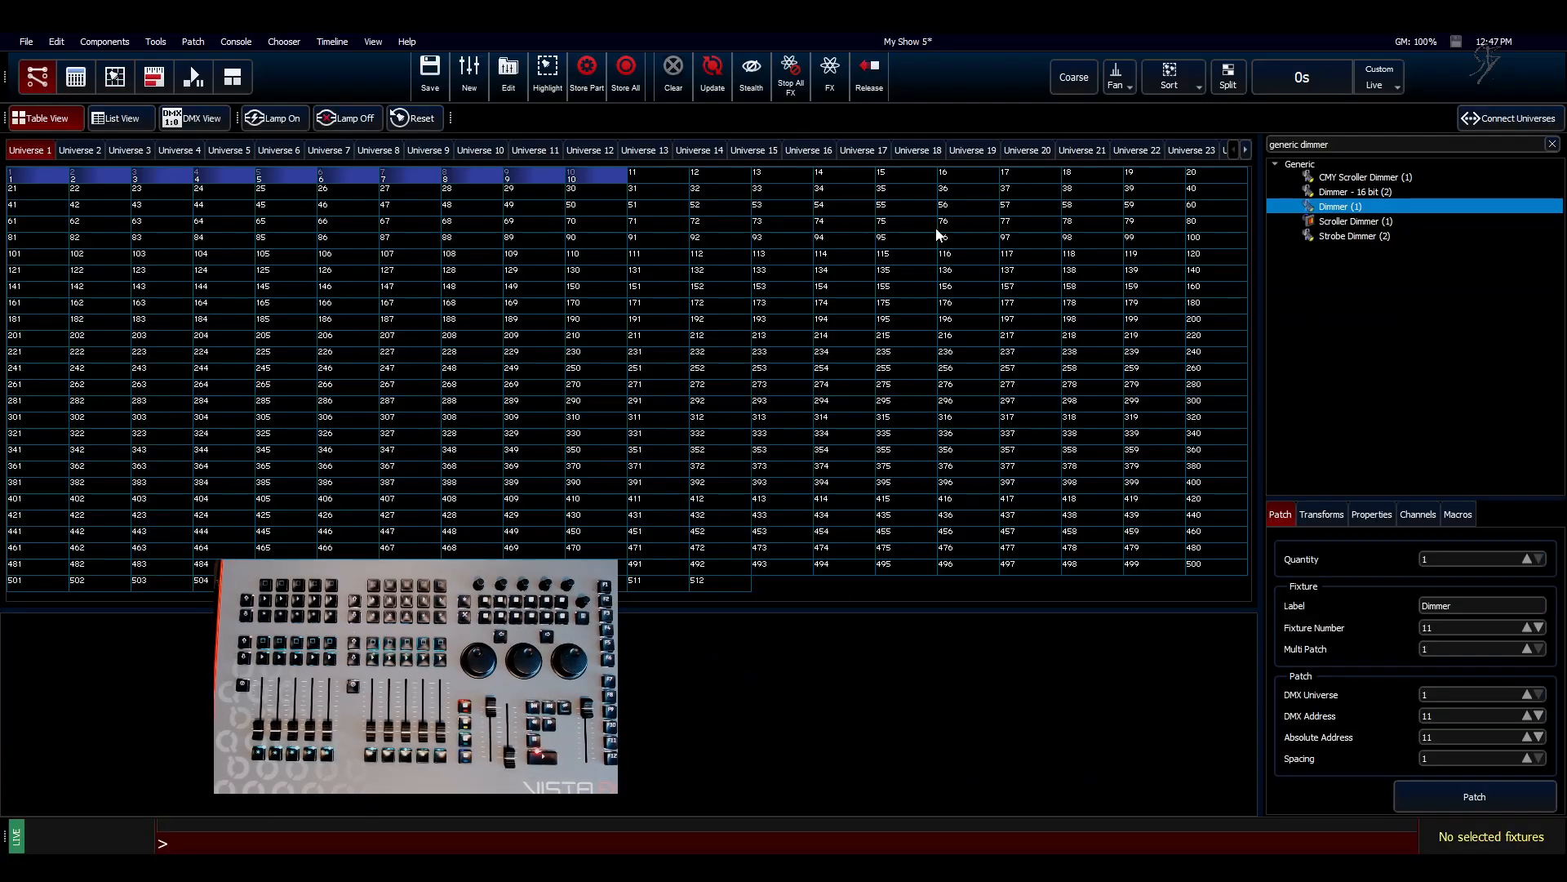
left_click(1493, 120)
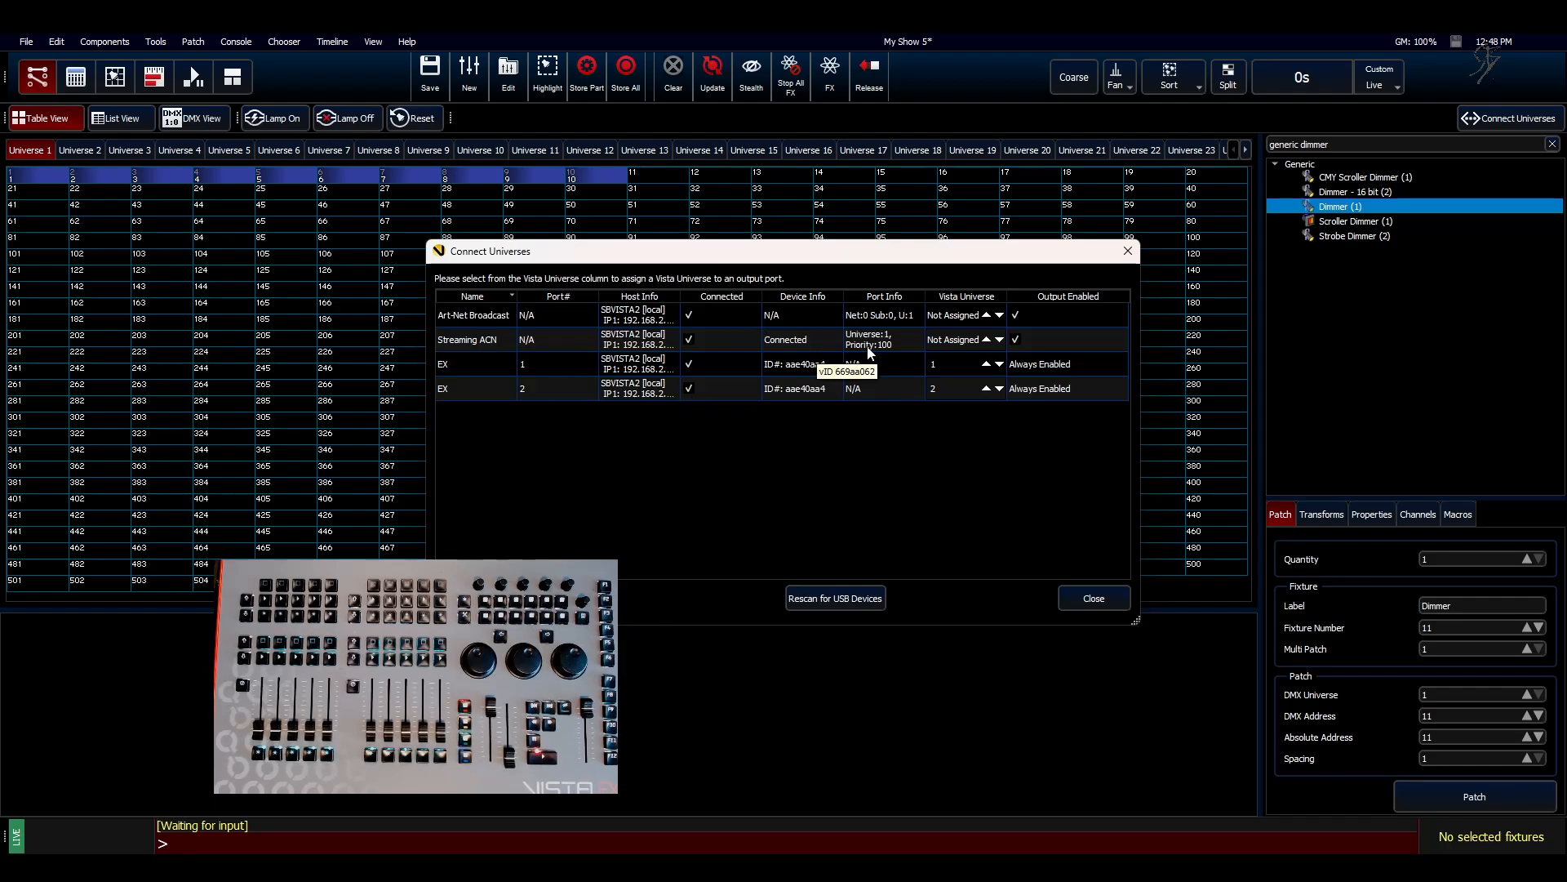
left_click(996, 317)
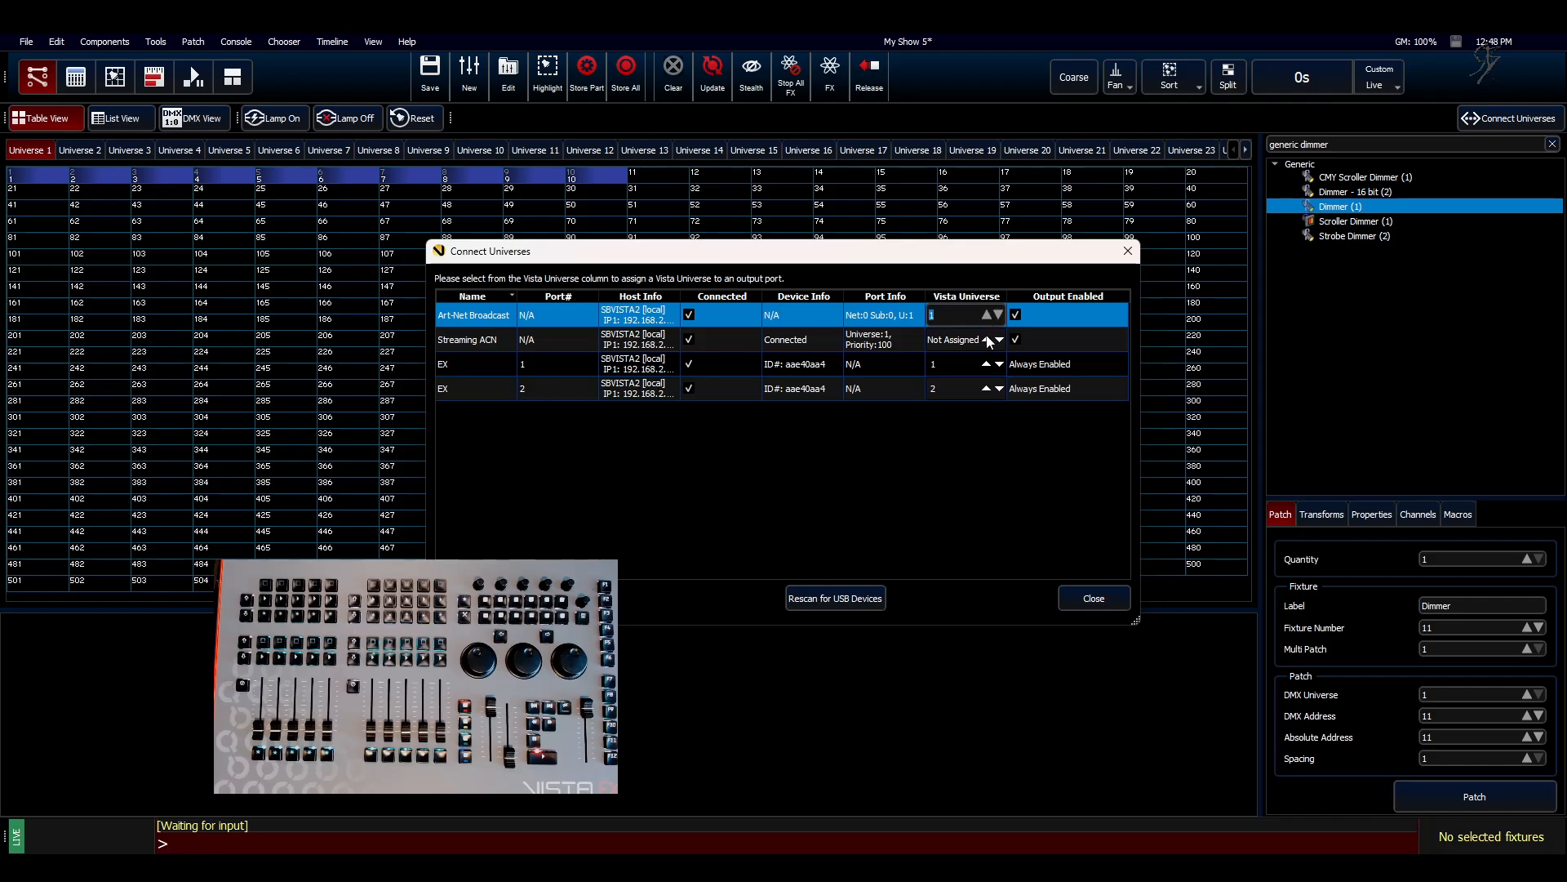
left_click(991, 341)
left_click(914, 530)
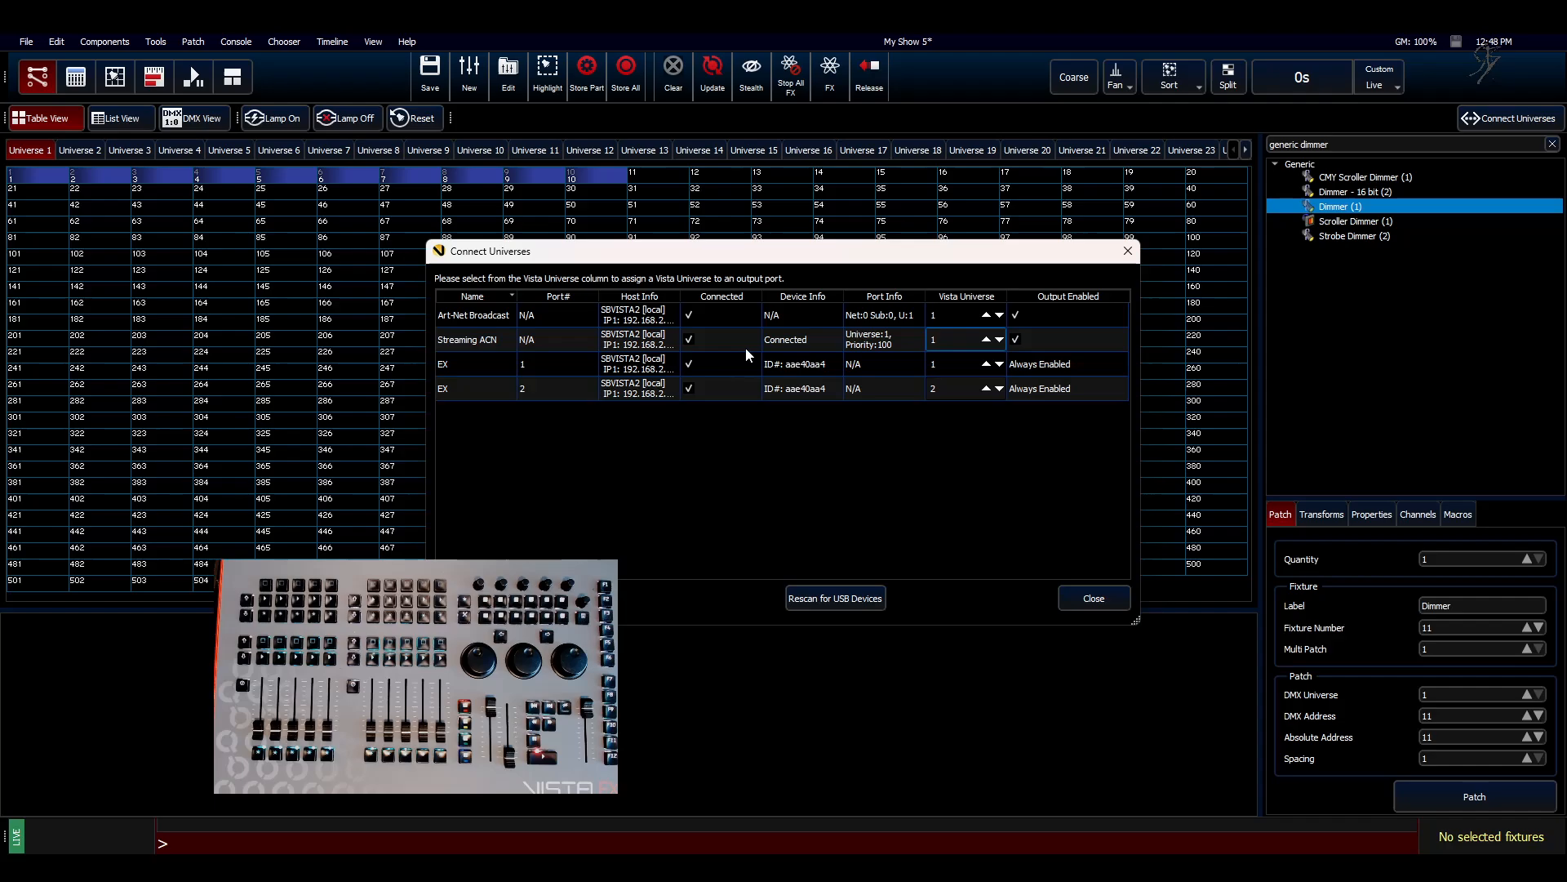
Step: Close the universe connections and switch to Capture to check how the flame jets respond to the console faders
left_click(1089, 599)
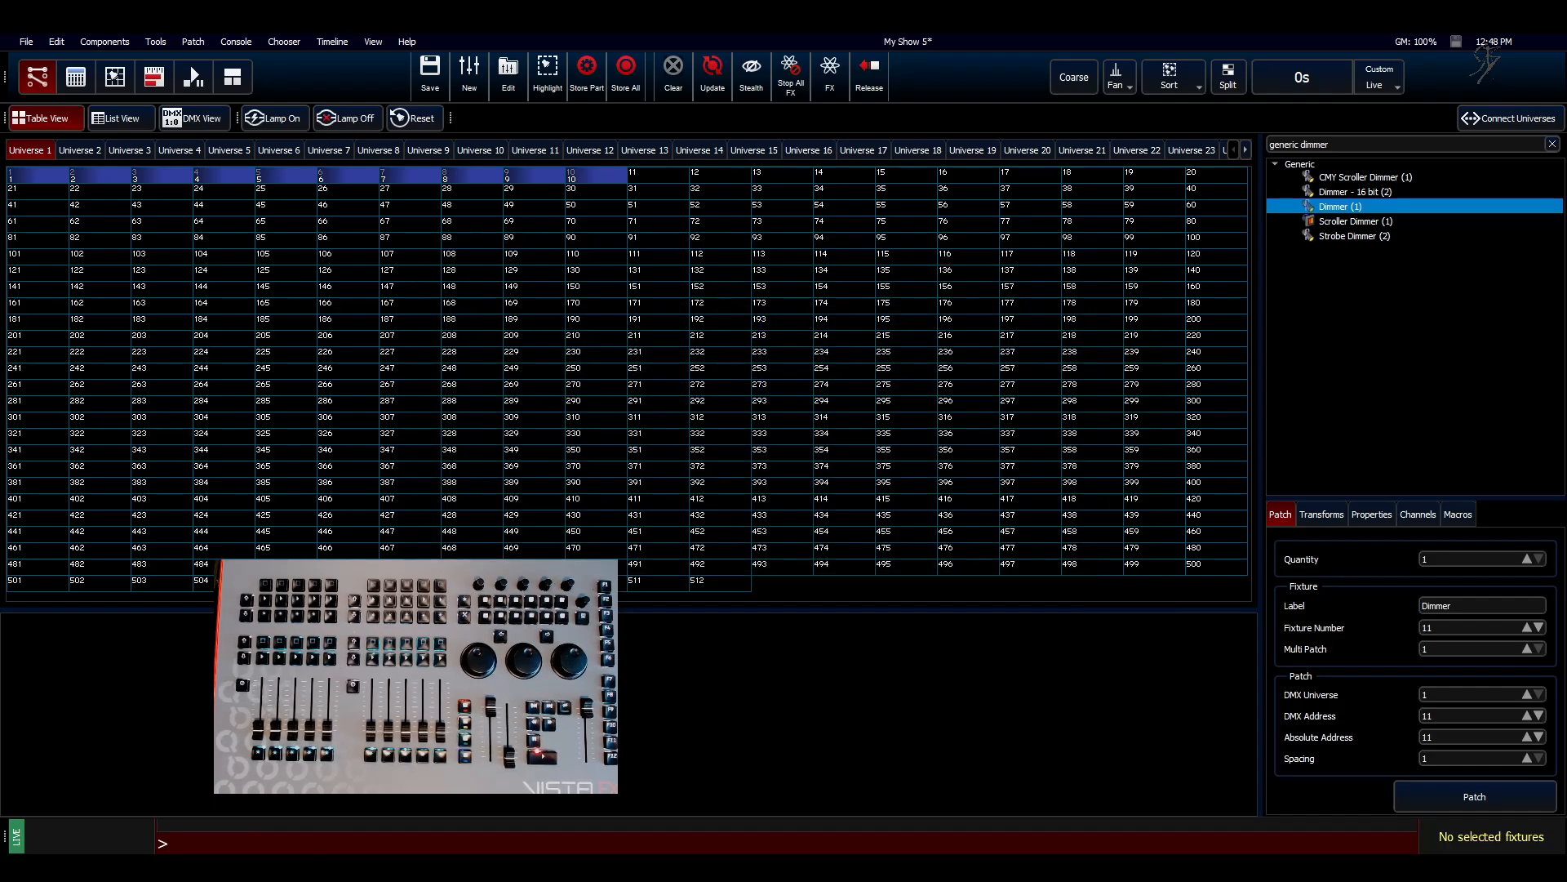
left_click(390, 866)
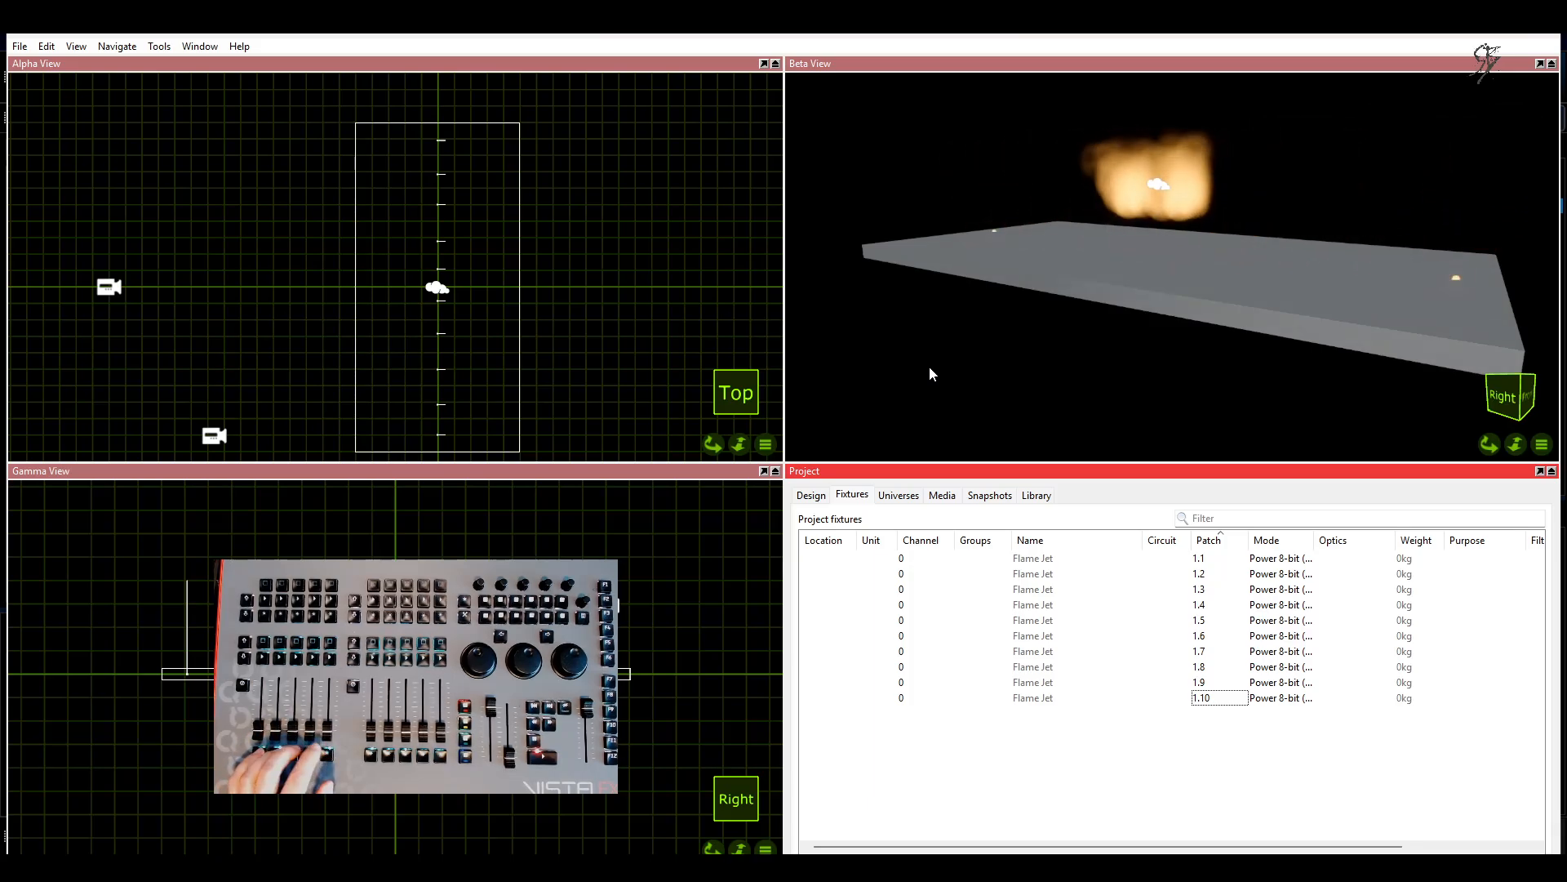
middle_click_drag(1028, 286, 1047, 267)
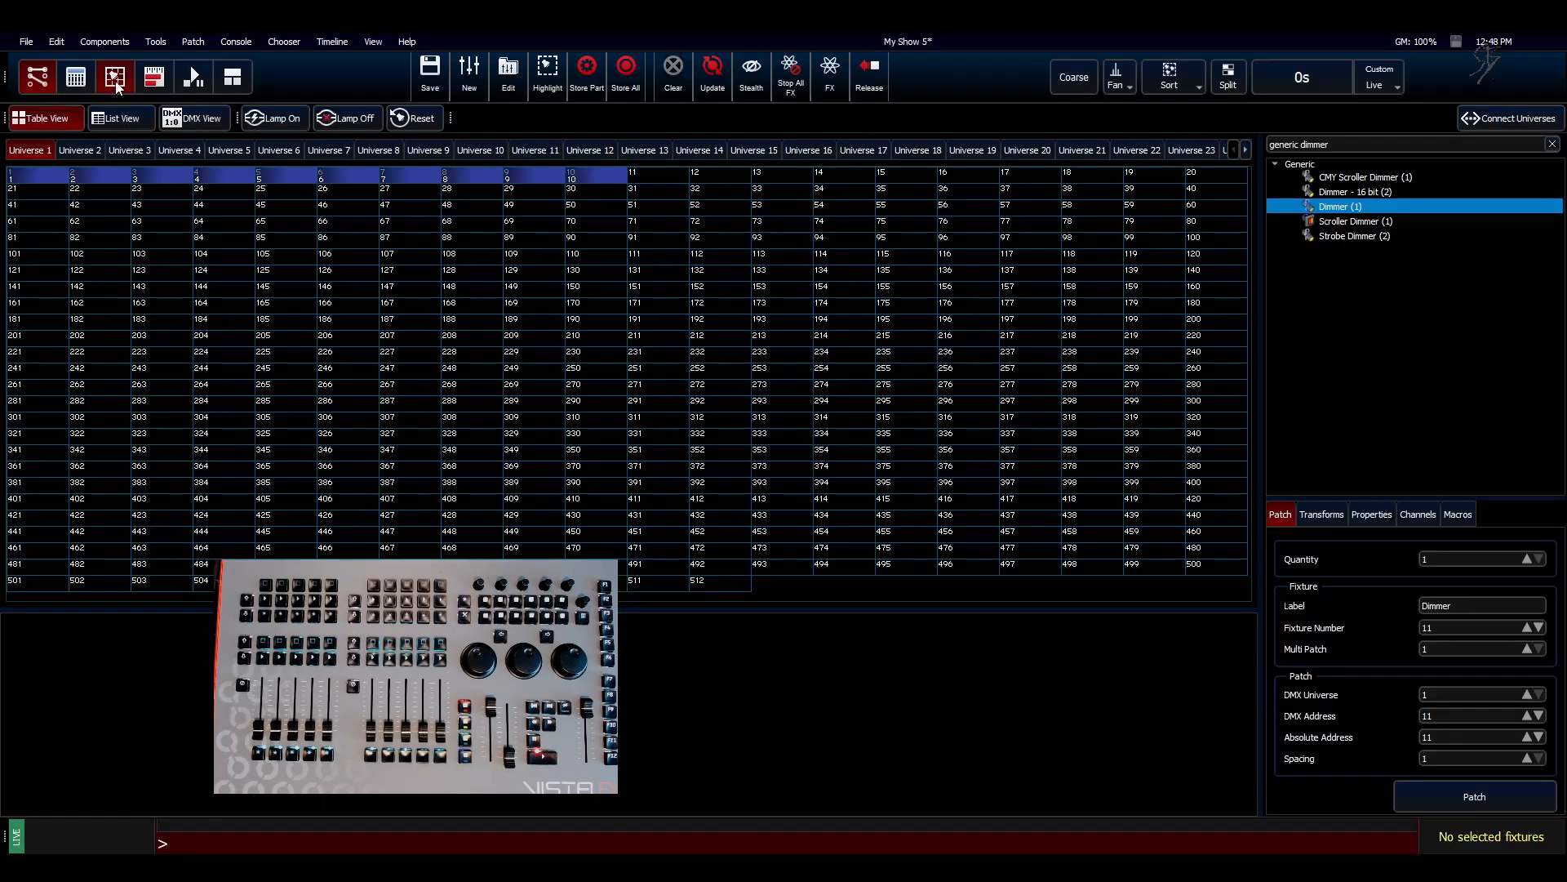
Step: Switch back to Vista, create a new cuelist with the default label, and open it for editing
left_click(116, 82)
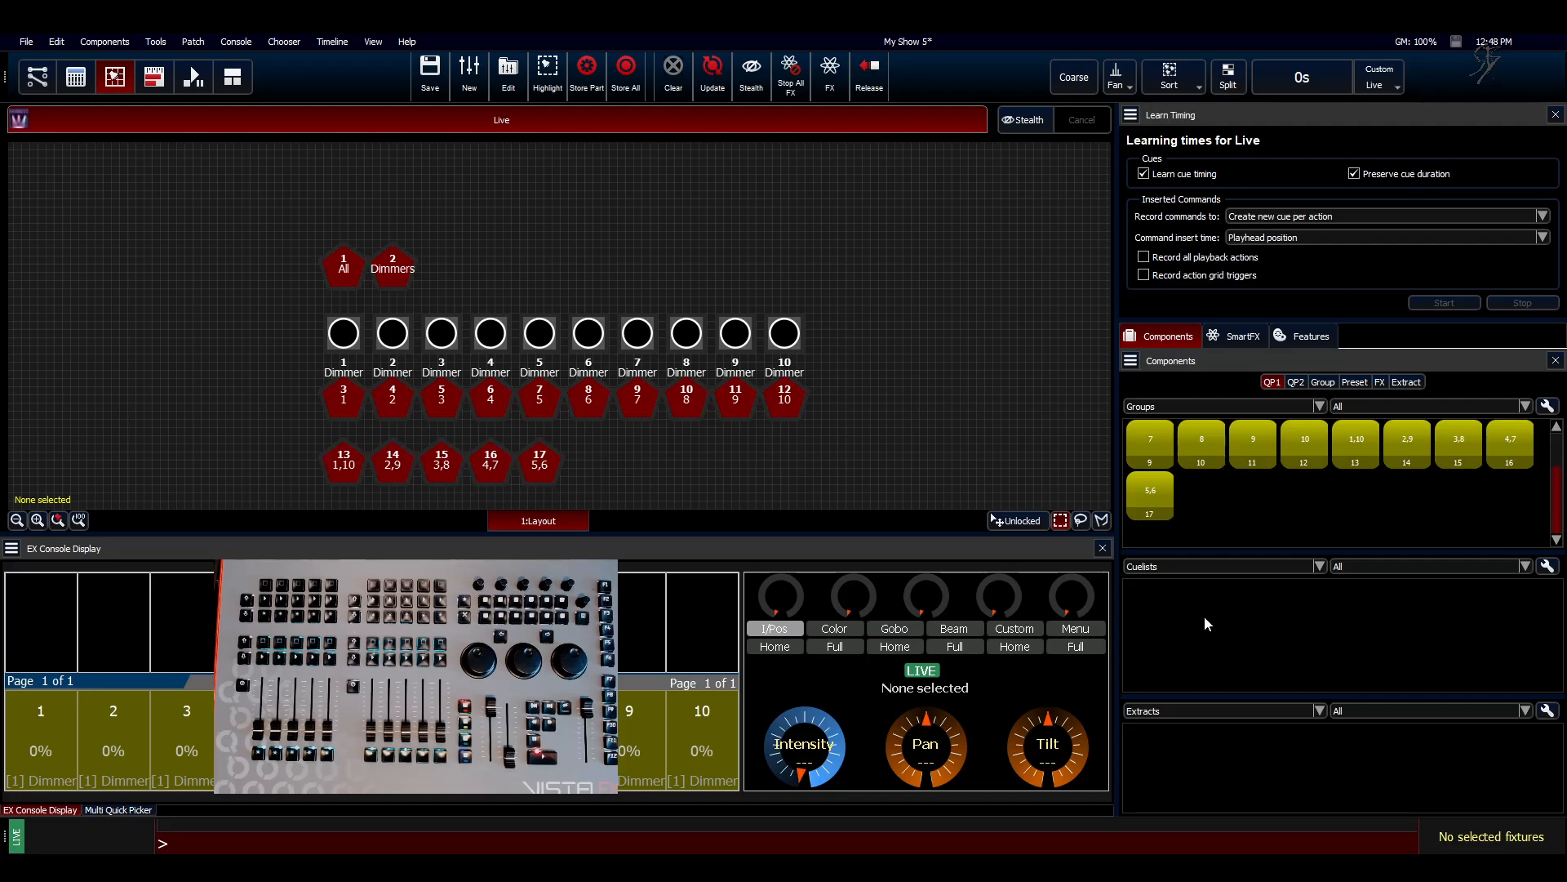
right_click(1234, 625)
left_click(1254, 637)
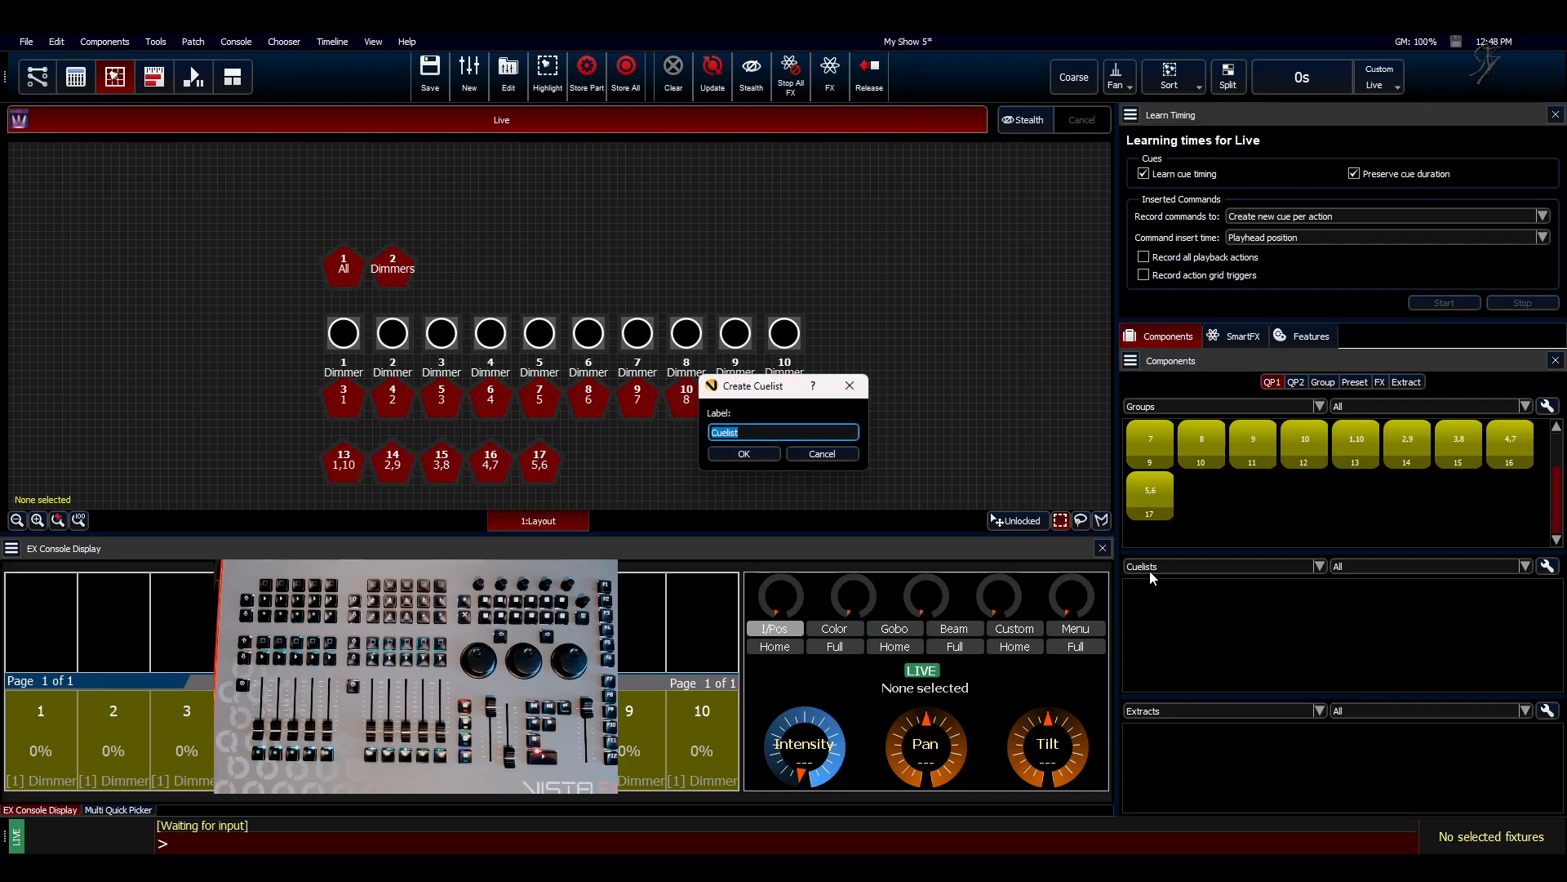
left_click(739, 453)
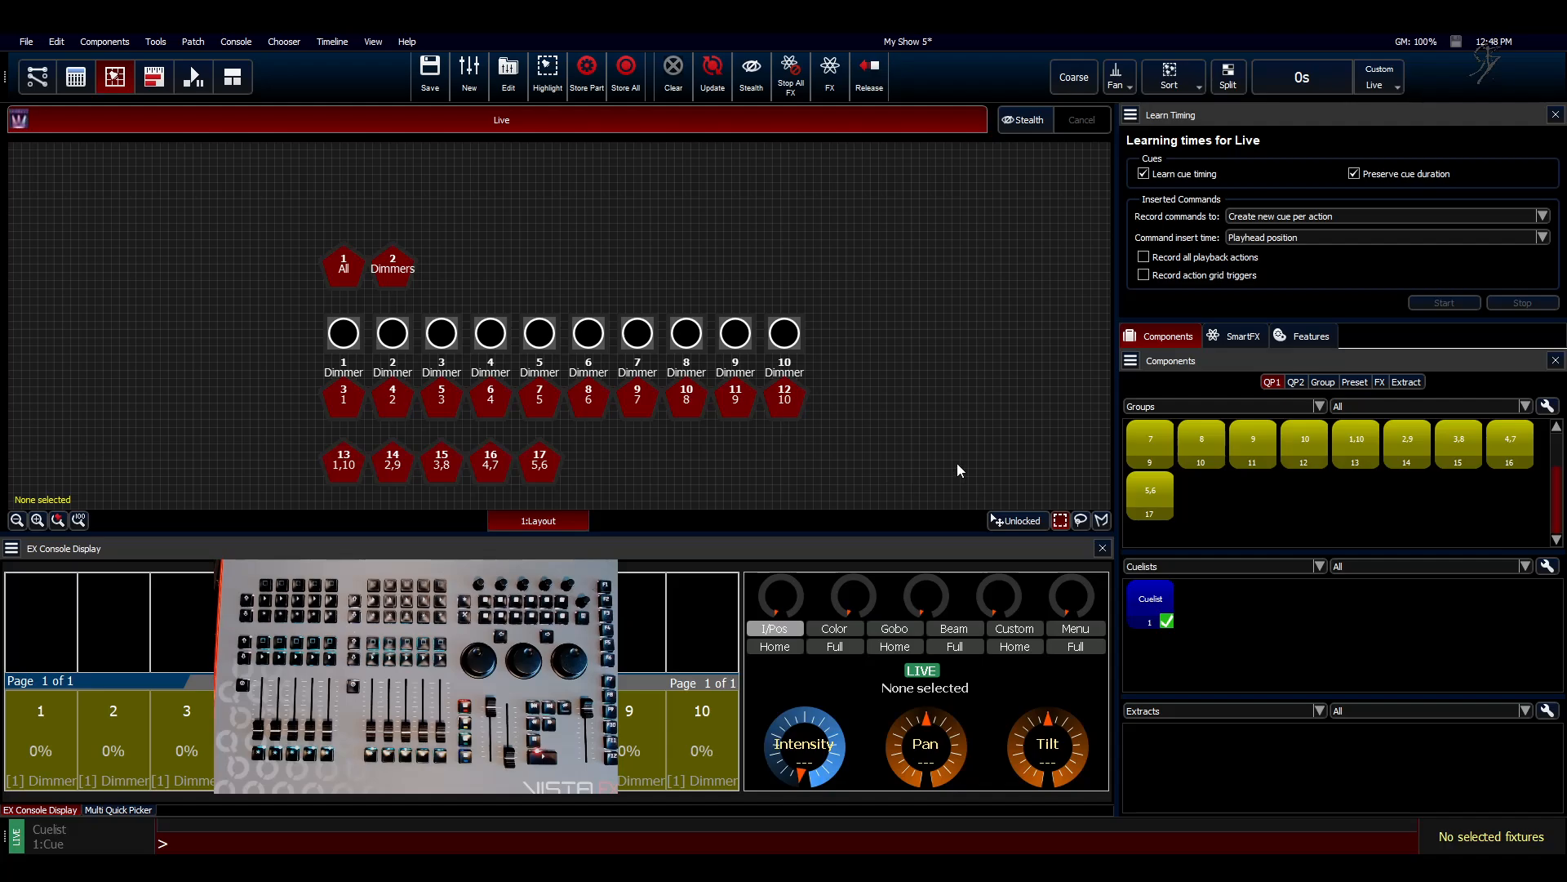
right_click(1147, 600)
left_click(1175, 613)
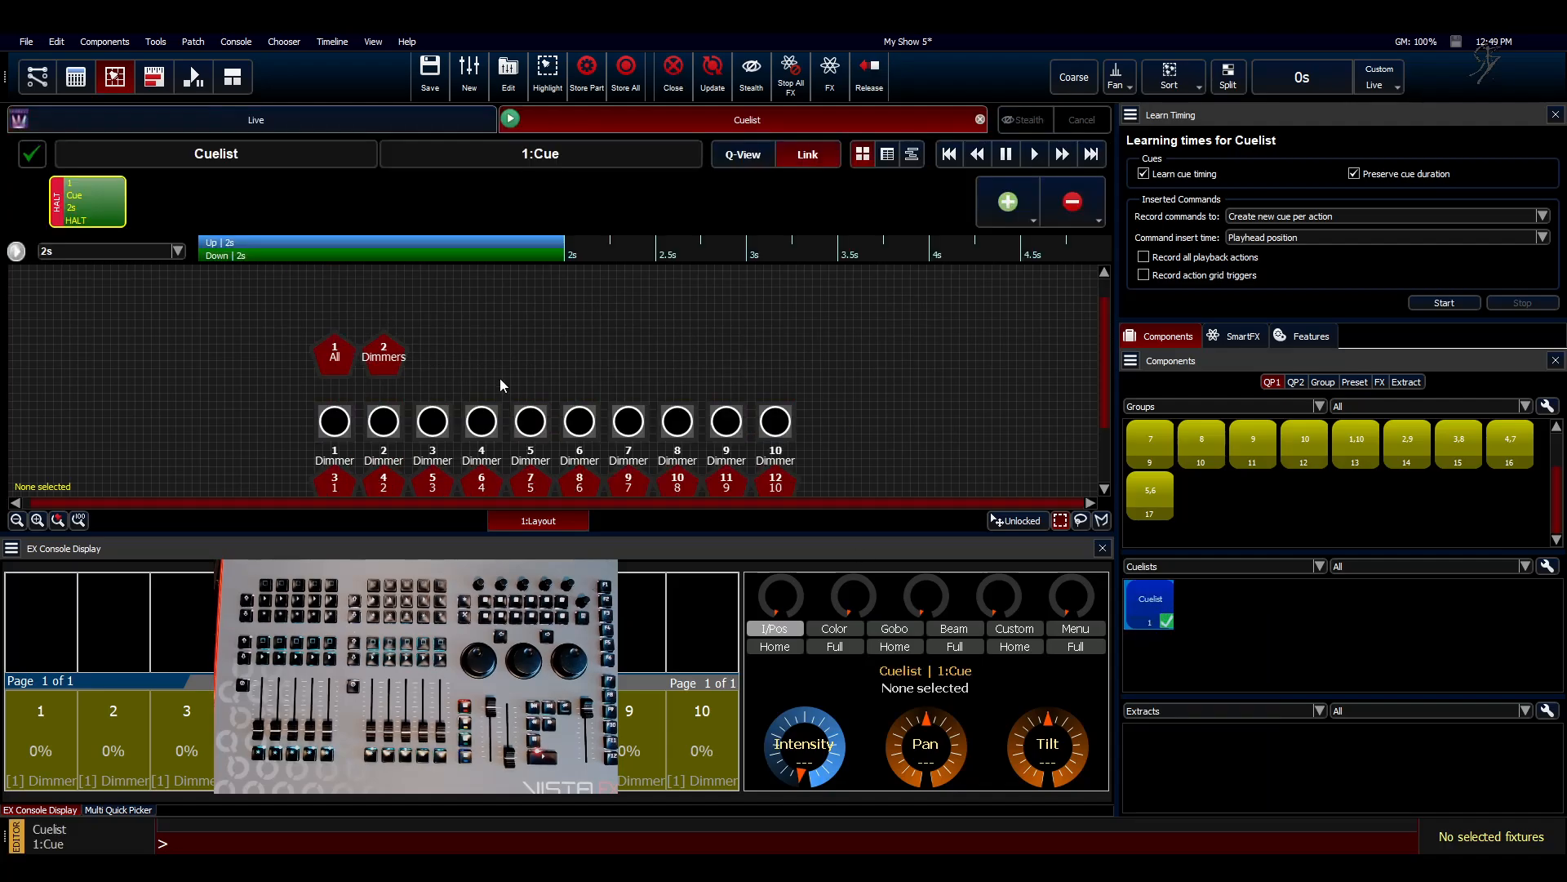
Step: Set all ten dimmers to 100 intensity in cue 1
left_click_drag(315, 410, 796, 414)
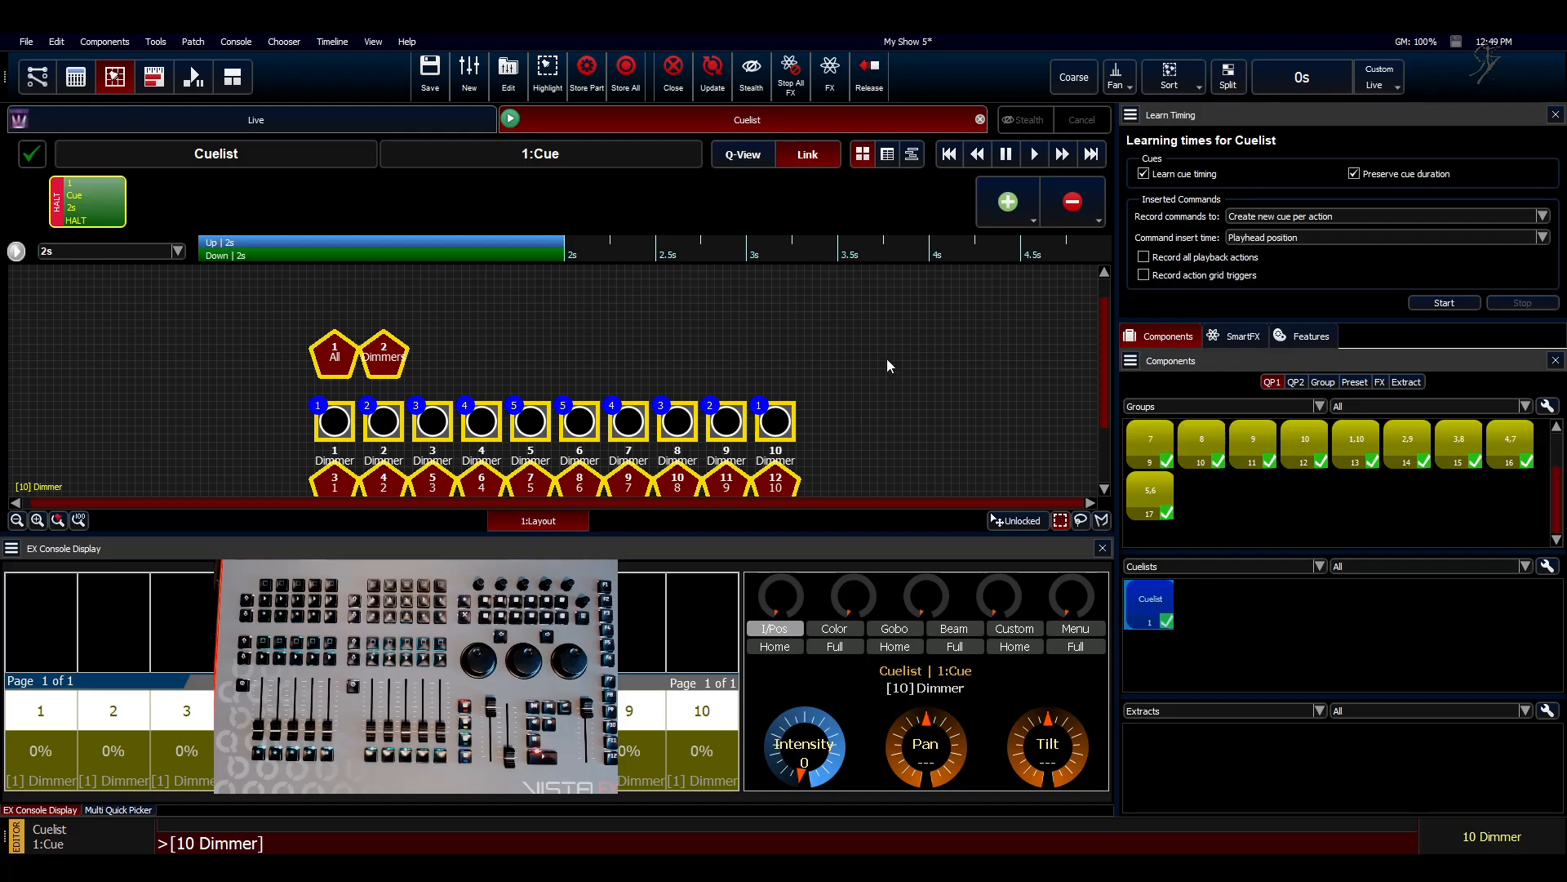
left_click(1305, 338)
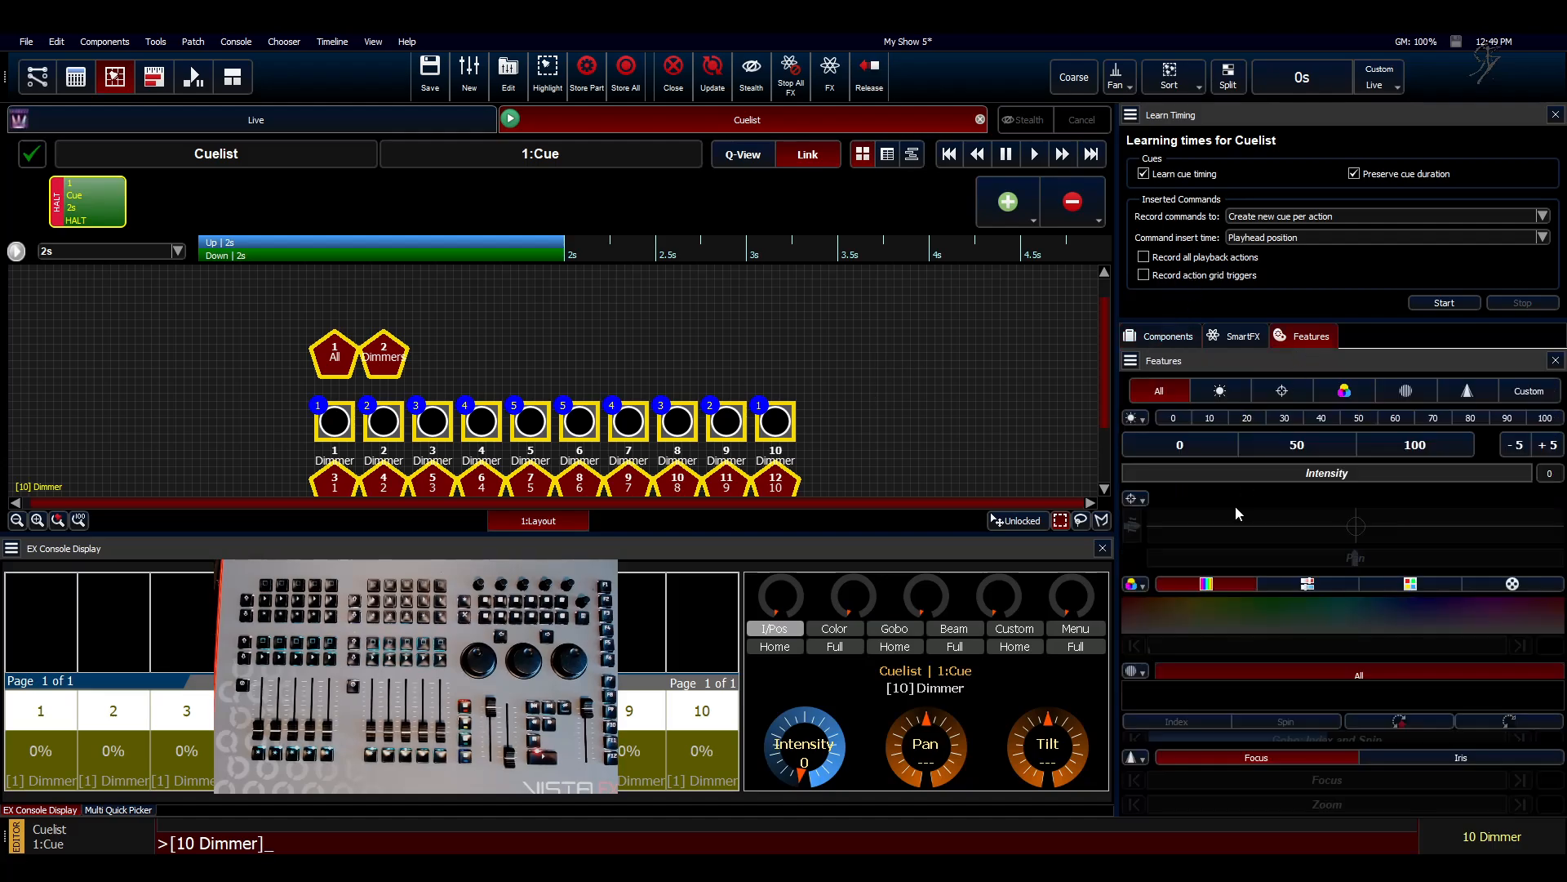
left_click(1398, 443)
Step: Add a second cue with all ten dimmers at 0 intensity and merge it with cue 1
left_click(1009, 202)
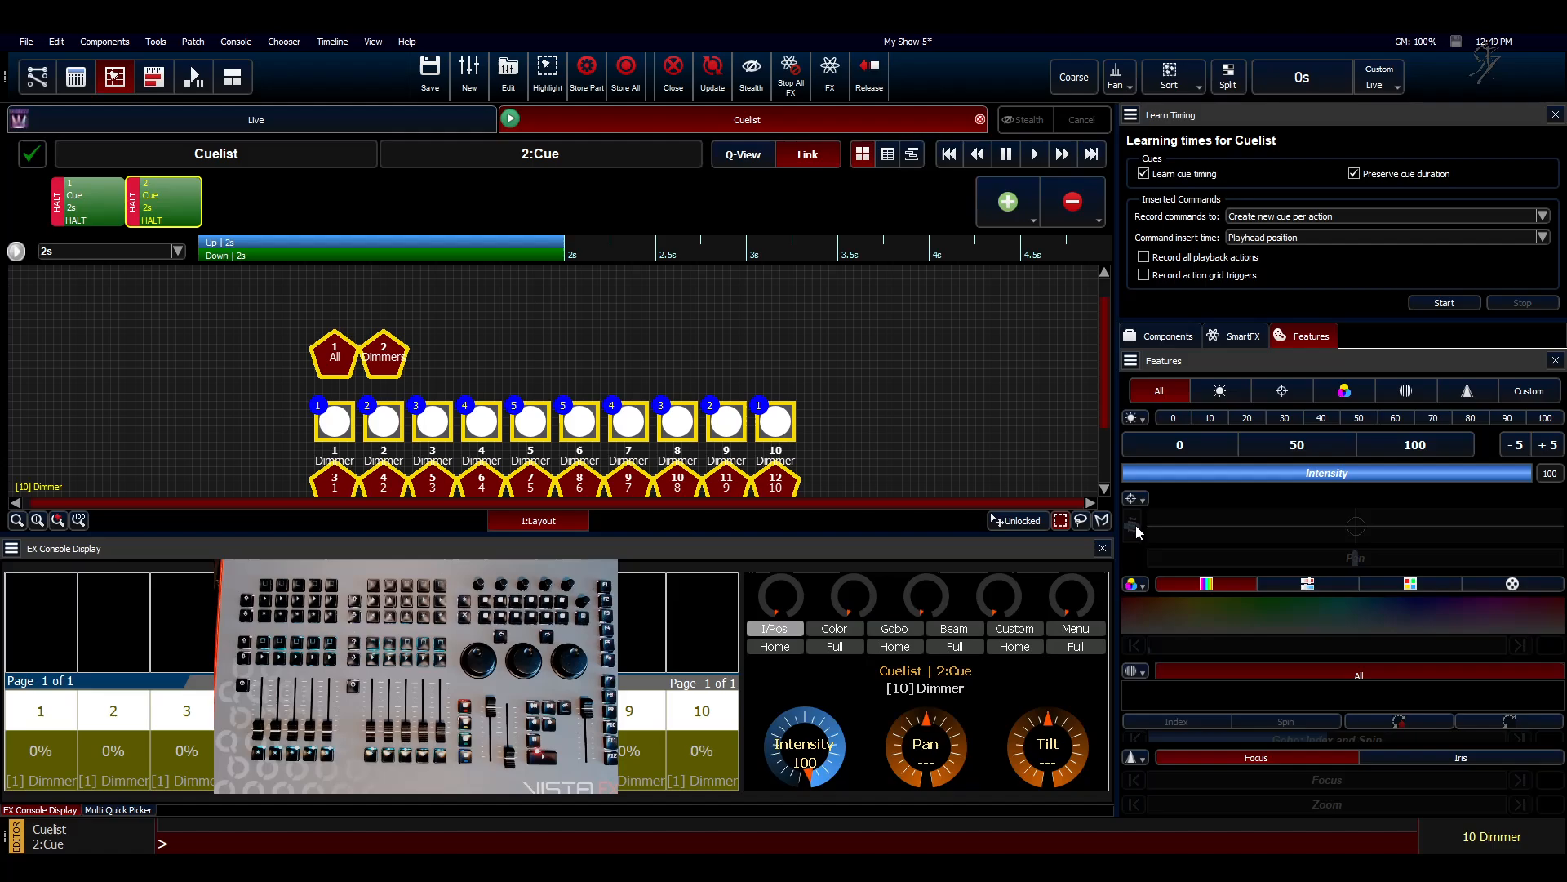
left_click(1188, 447)
left_click(884, 360)
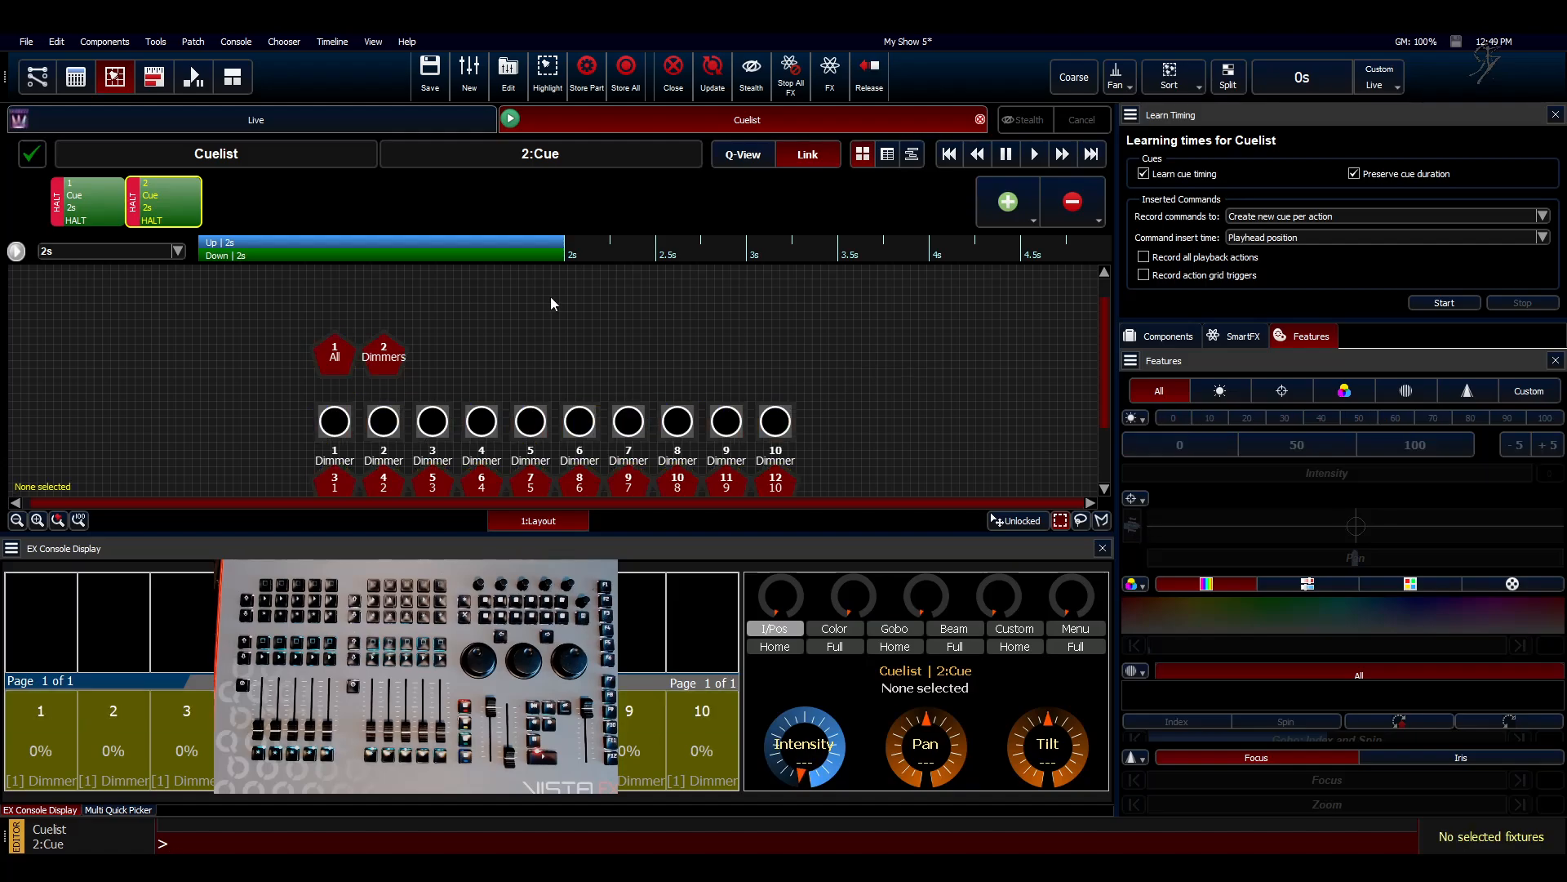
left_click_drag(251, 216, 109, 219)
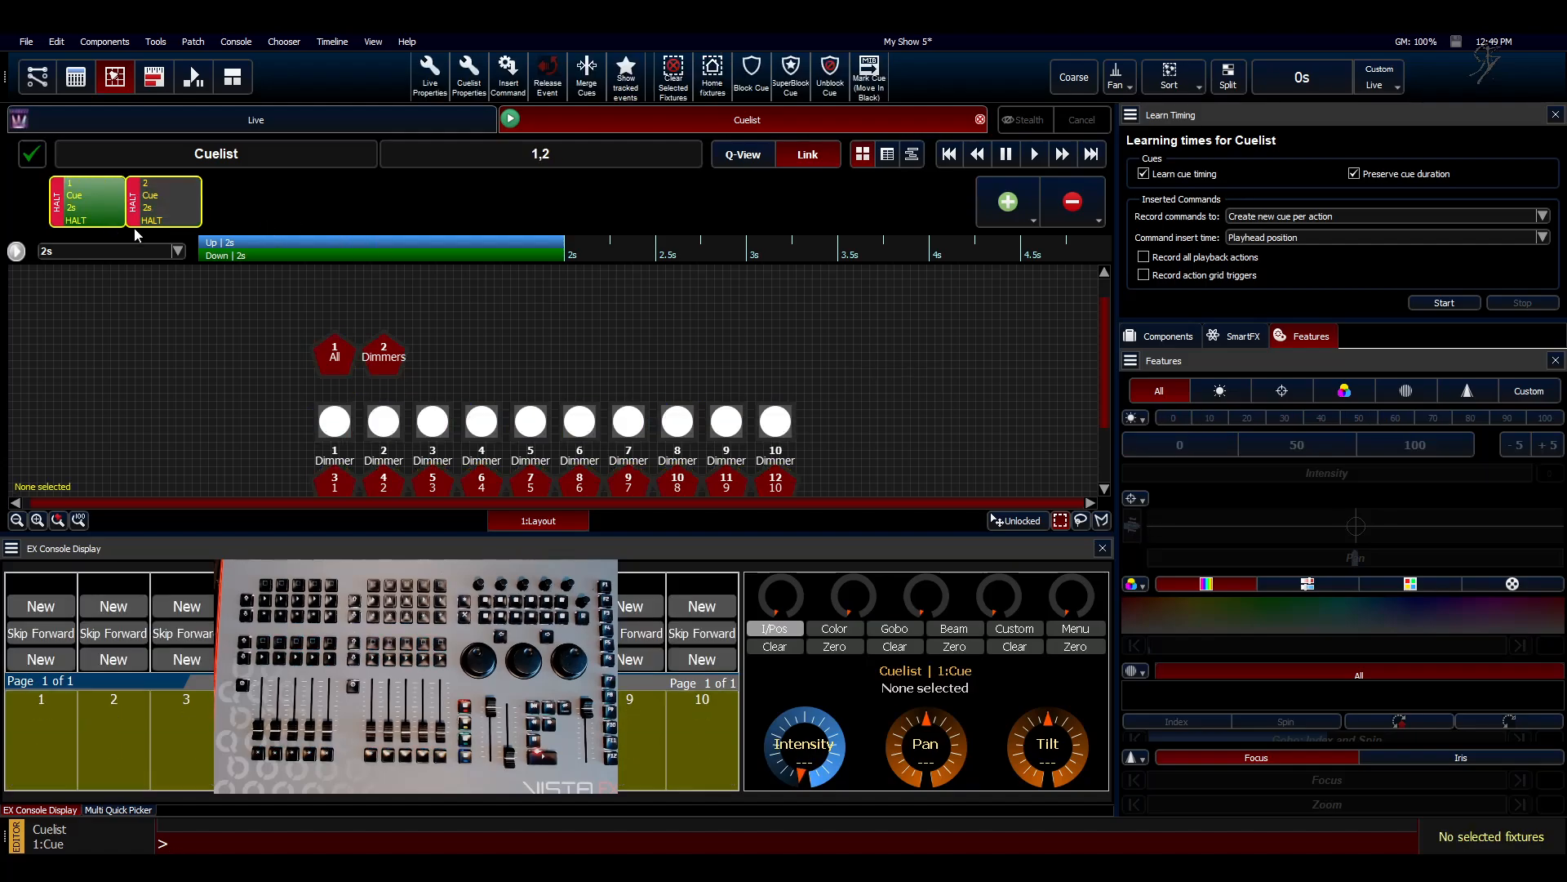
left_click(574, 95)
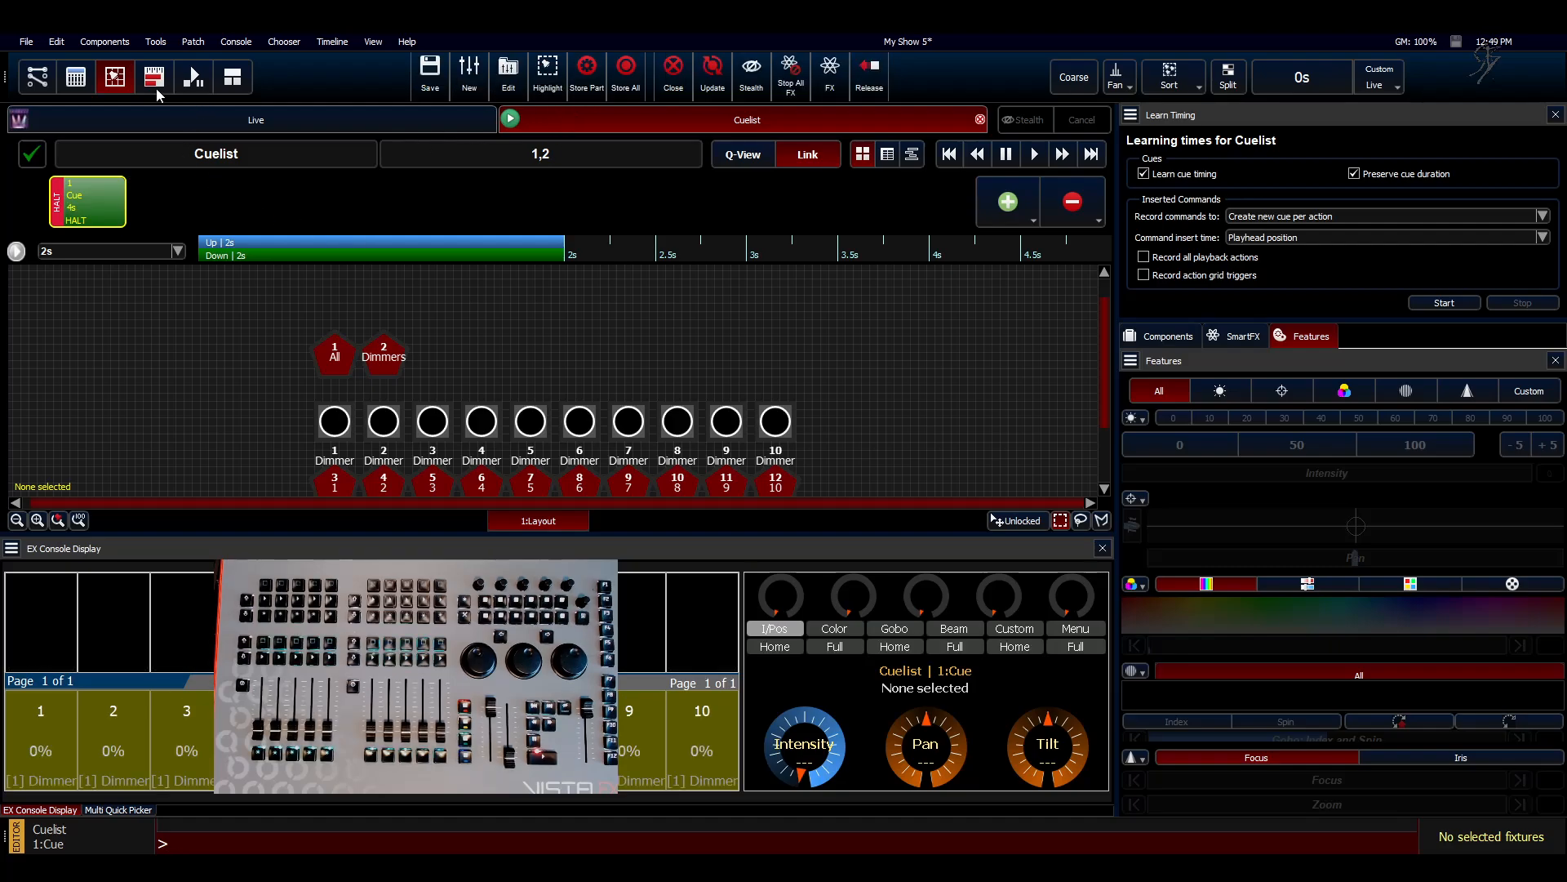
Step: In the timeline, set the fade curve of all ten dimmers' Full and Off events to Hot Power
left_click(154, 81)
left_click(213, 520)
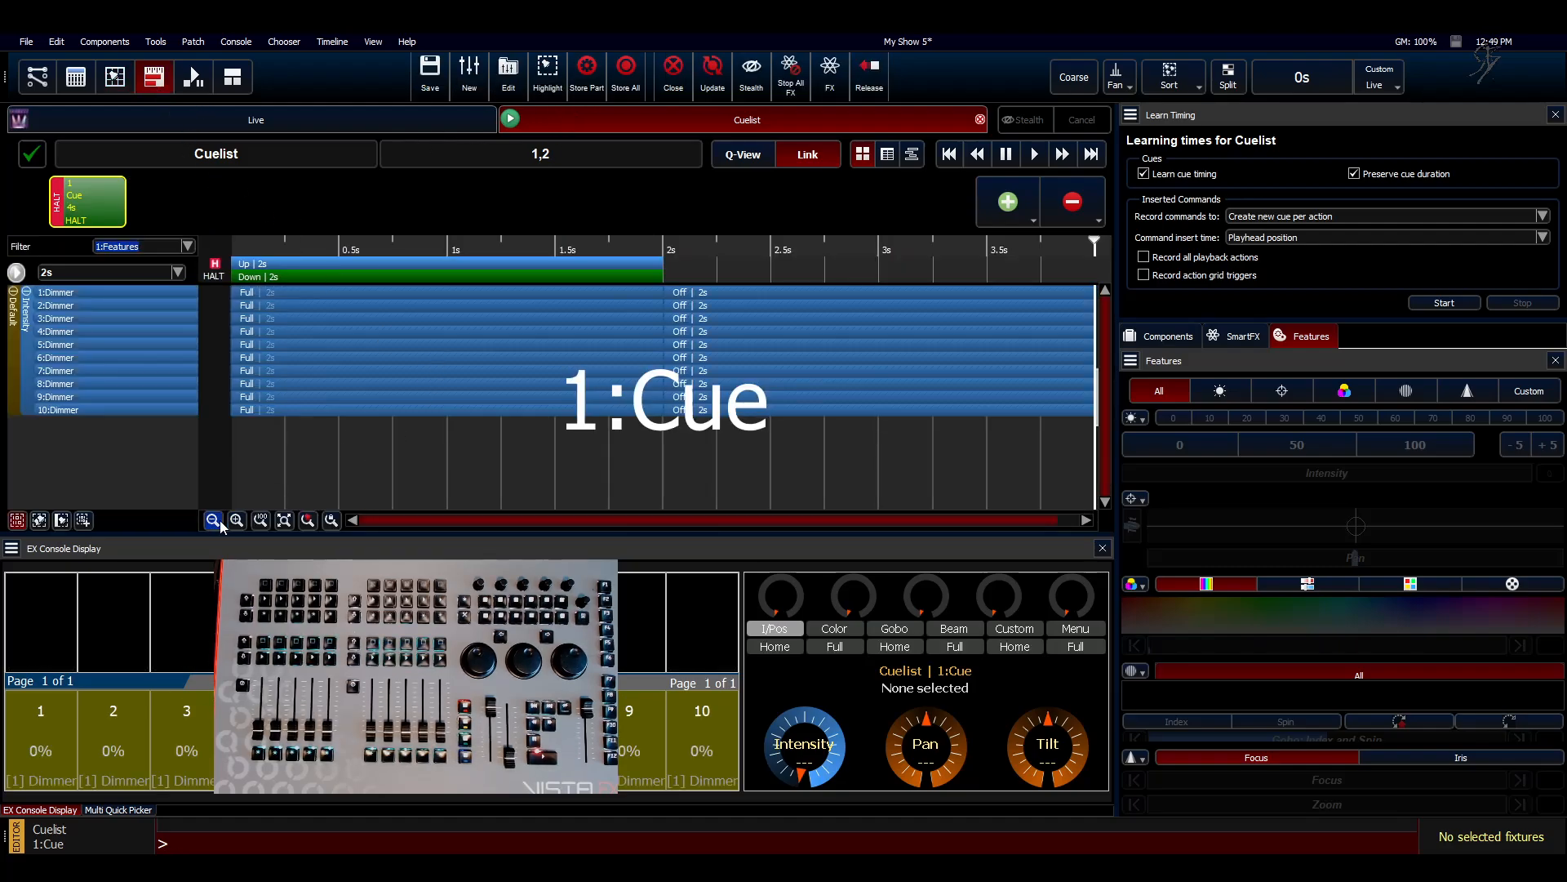
left_click(213, 521)
left_click_drag(663, 472, 335, 287)
right_click(422, 340)
mouse_move(511, 422)
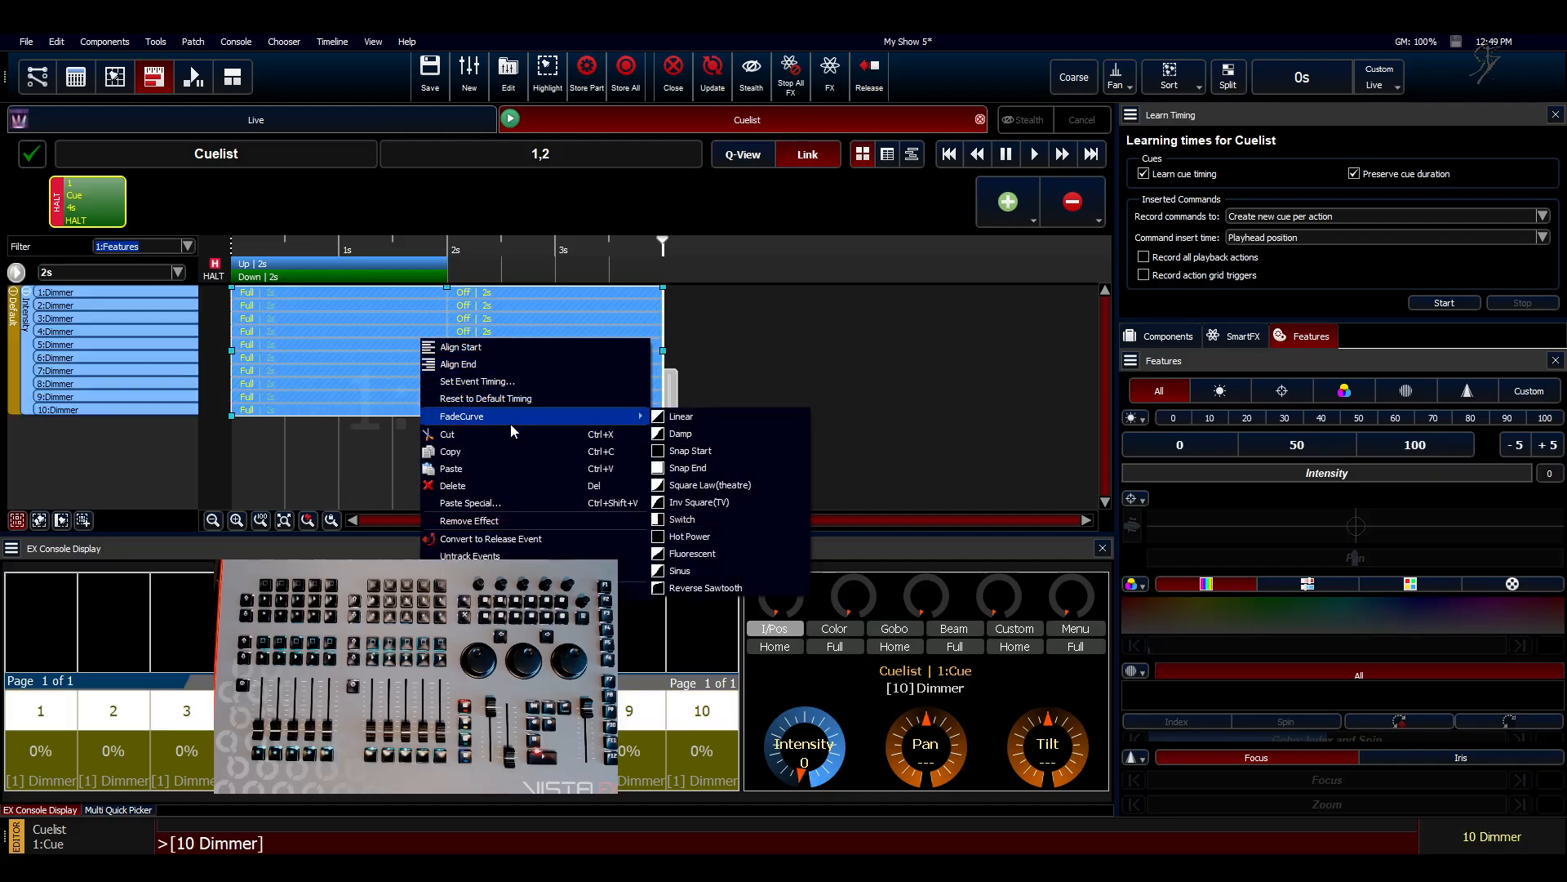
left_click(702, 540)
left_click(452, 457)
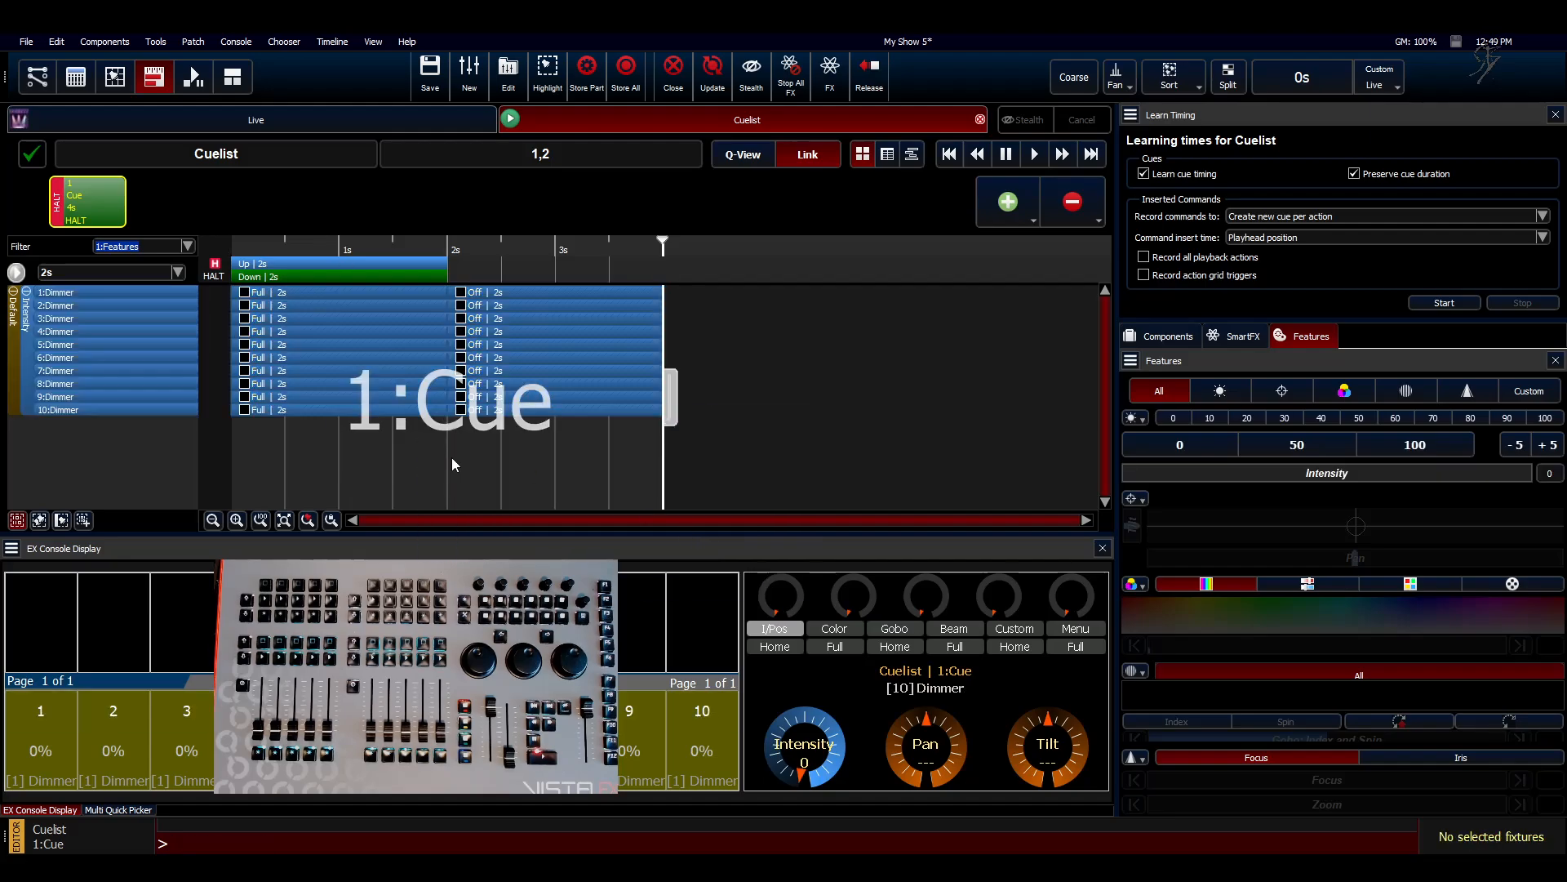
Step: Copy all dimmer events in cue 1 and stagger their start times from dimmer 1 to dimmer 10 across 10 s
left_click_drag(601, 482, 207, 239)
left_click_drag(585, 452, 342, 251)
key("ctrl+c")
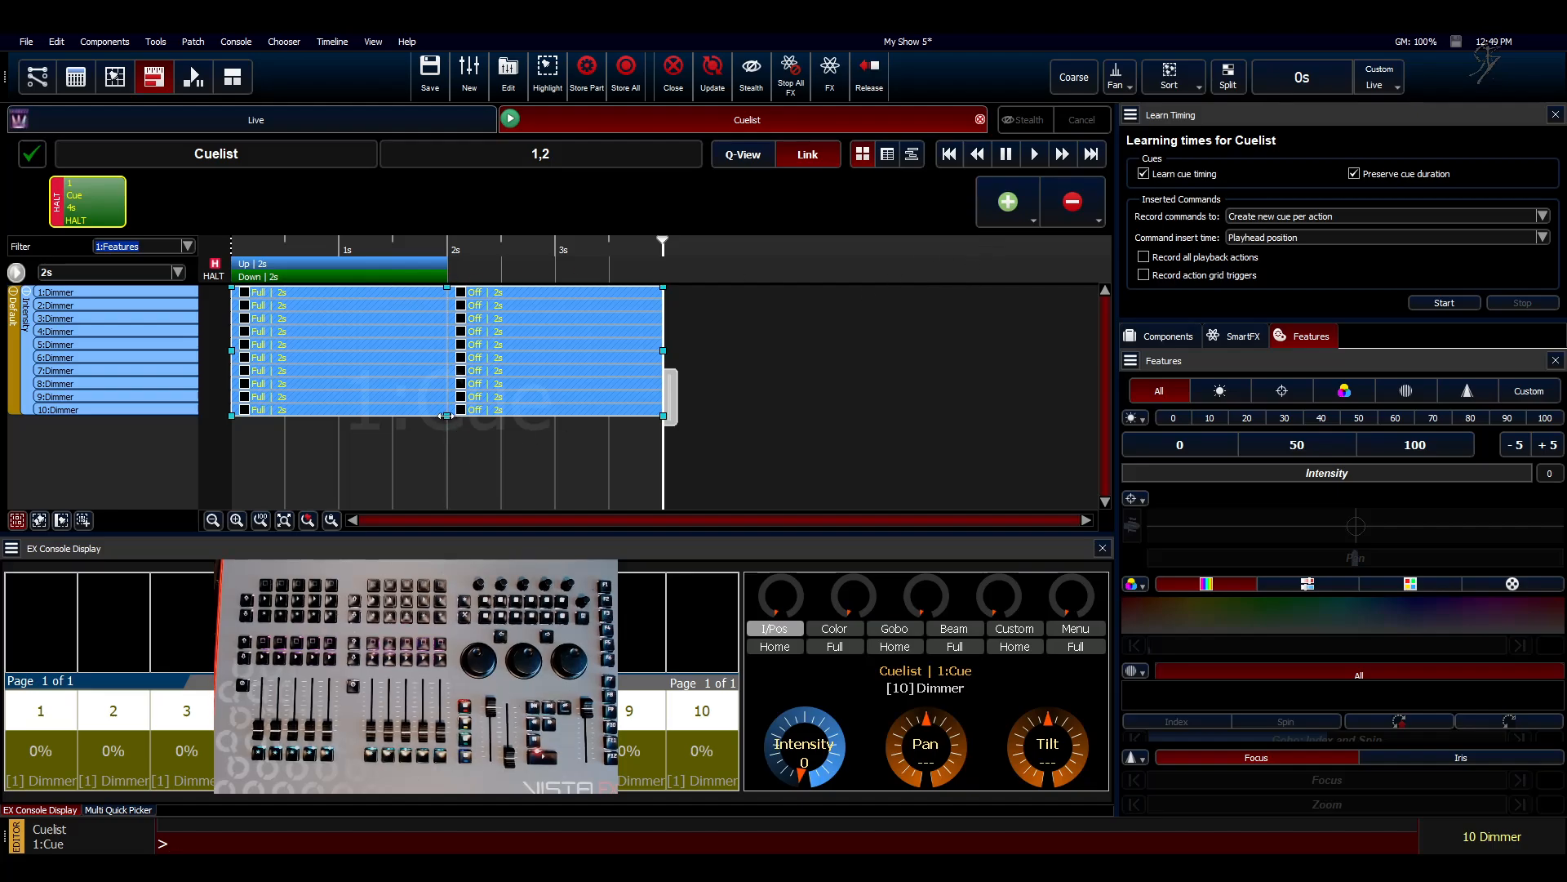
left_click_drag(446, 415, 1001, 386)
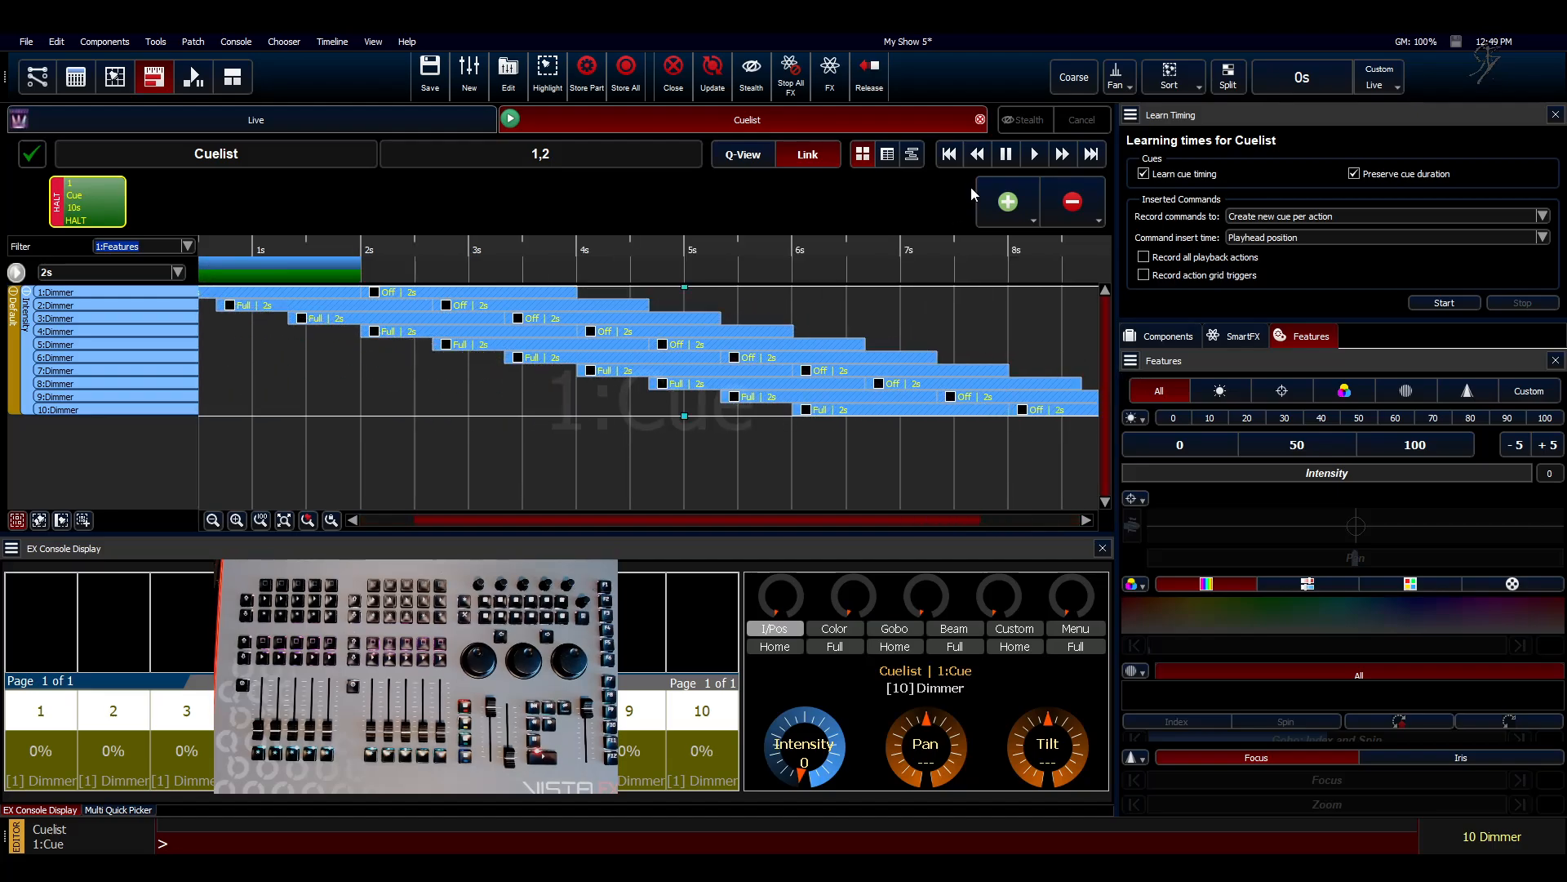
Step: Add cue 2 with the copied dimmer events, staggered in reverse from dimmer 10 to dimmer 1 across 10 s
left_click(1008, 202)
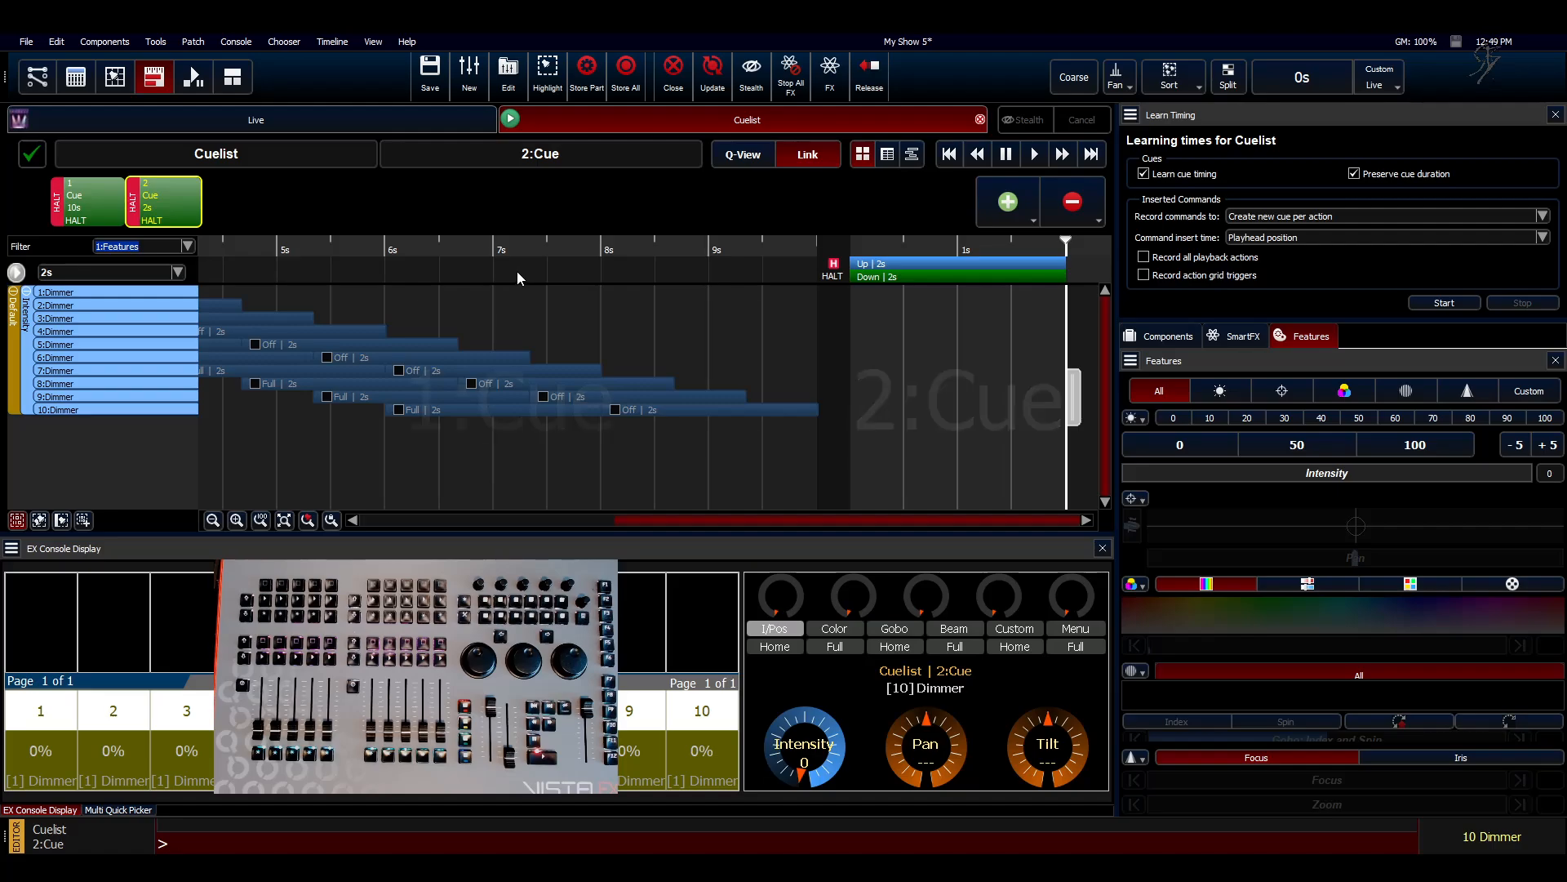
left_click(918, 357)
key("ctrl+v")
left_click_drag(960, 521, 1034, 299)
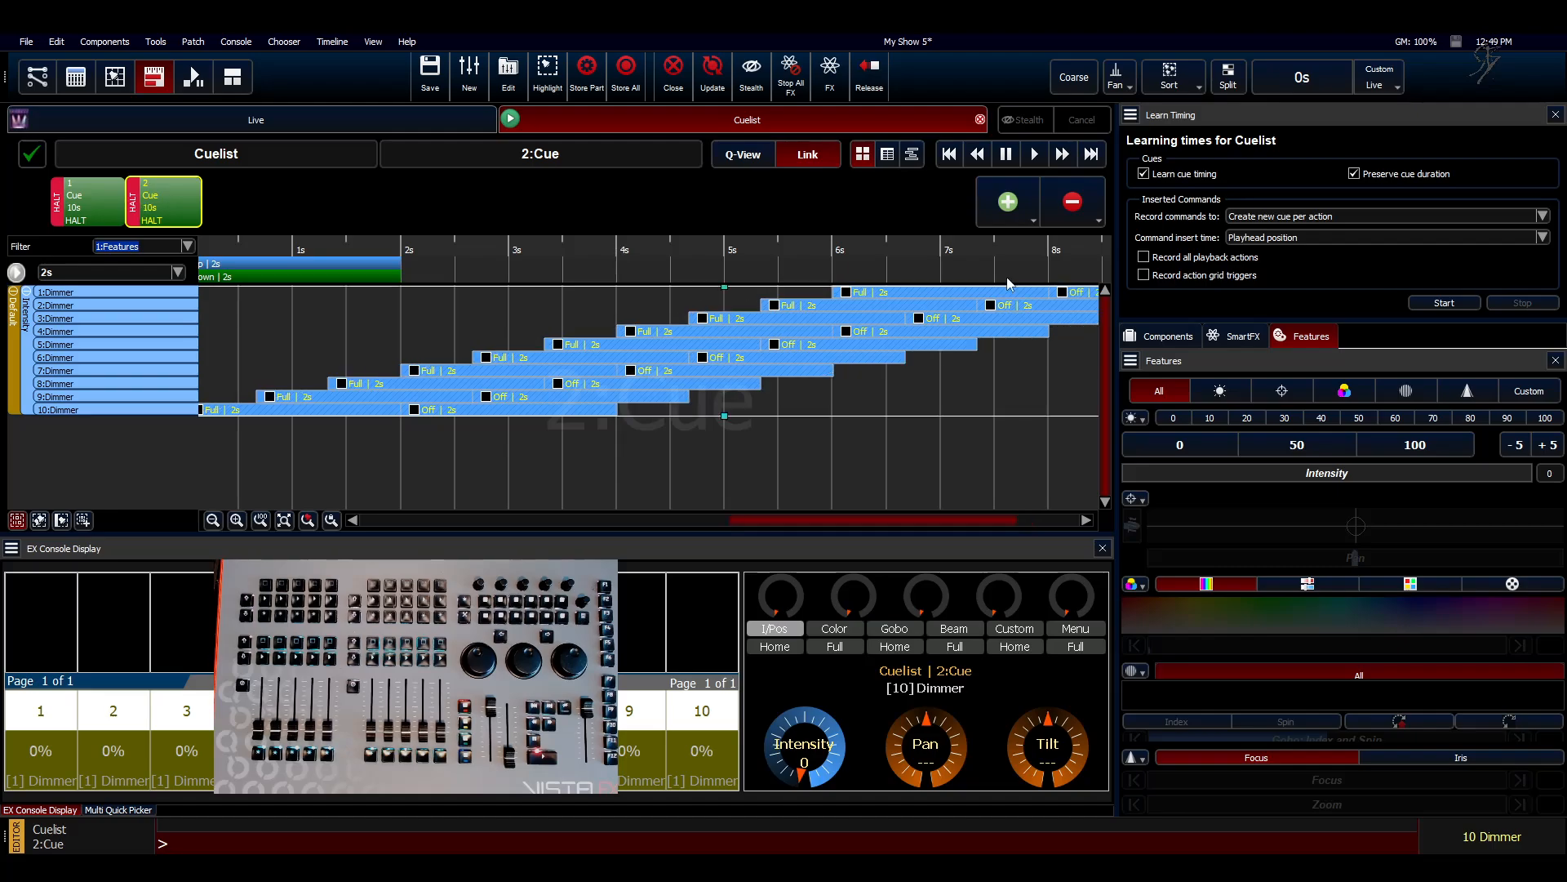
Step: Add cue 3 with the copied dimmer events and stagger them using Fan From Center across 10 s
left_click(1006, 214)
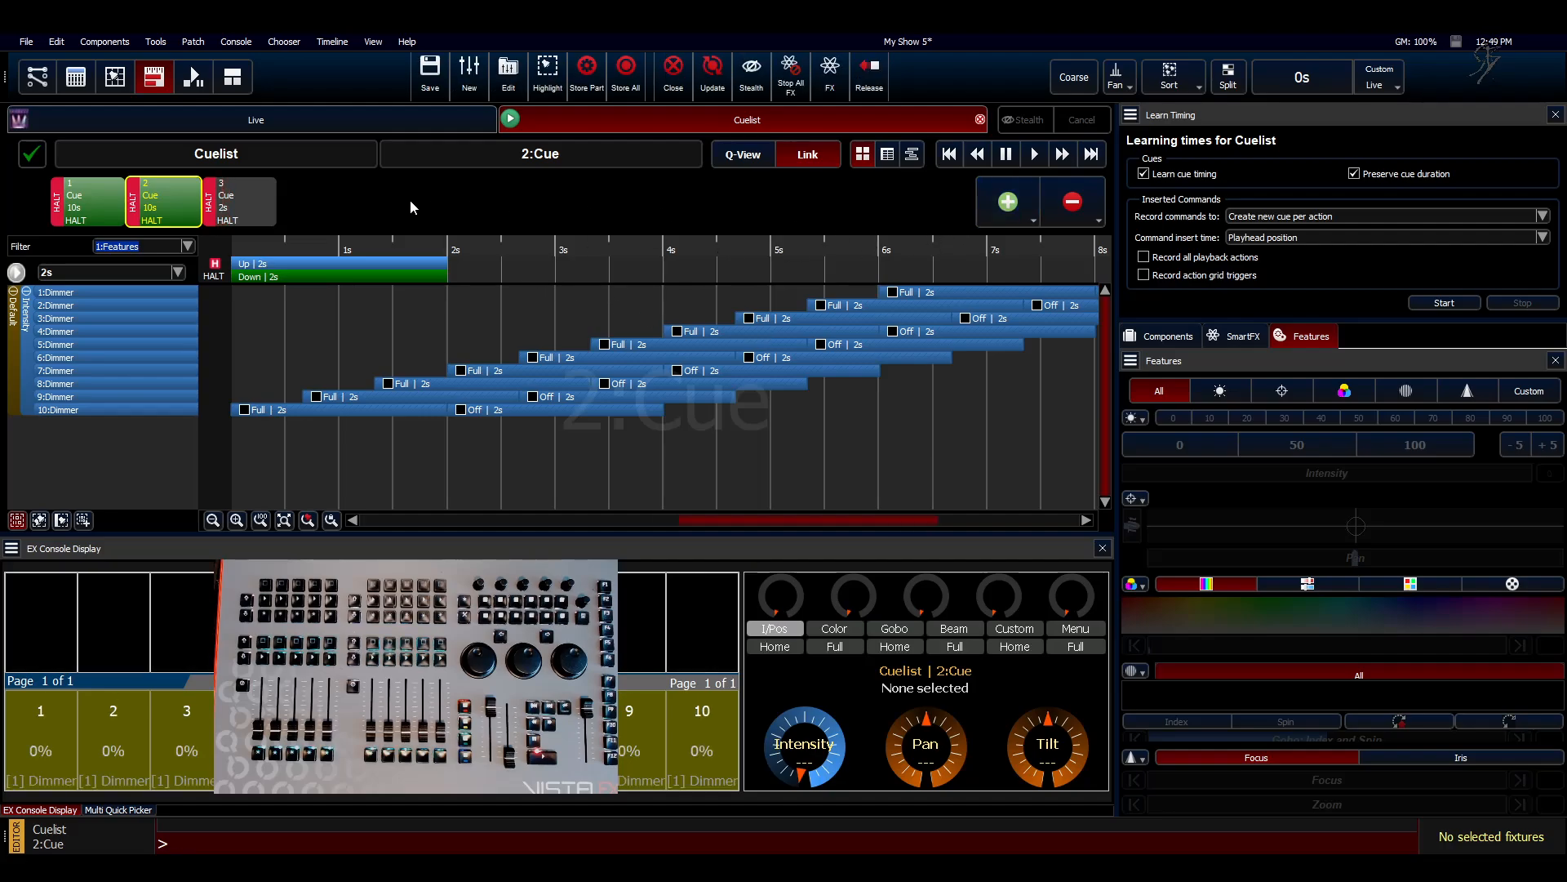
left_click(228, 211)
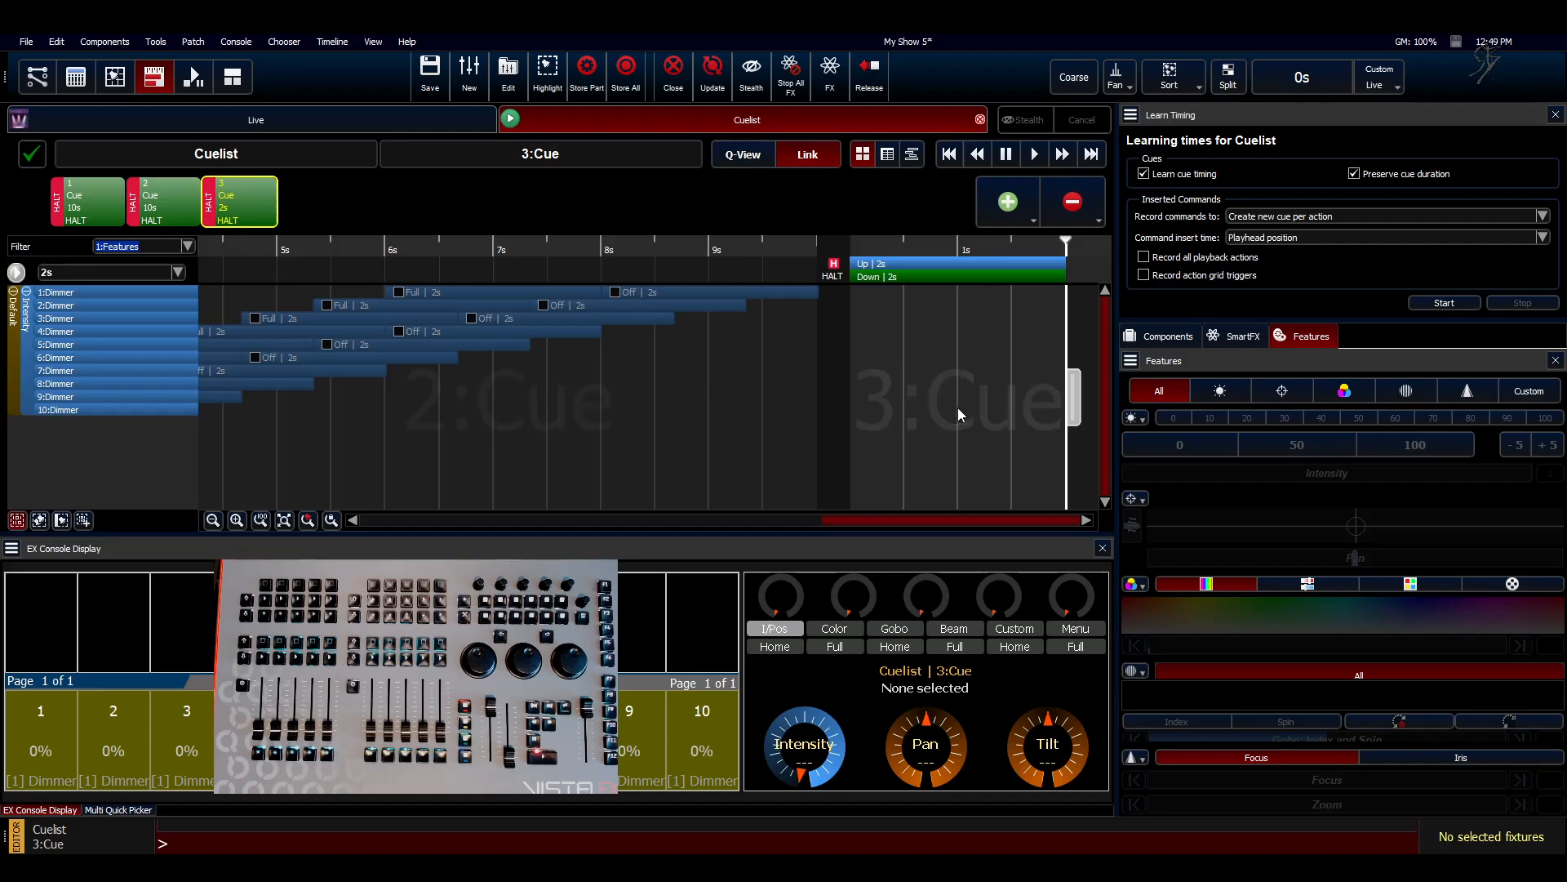
left_click_drag(918, 521, 1087, 517)
left_click_drag(1032, 462, 695, 245)
left_click(1116, 76)
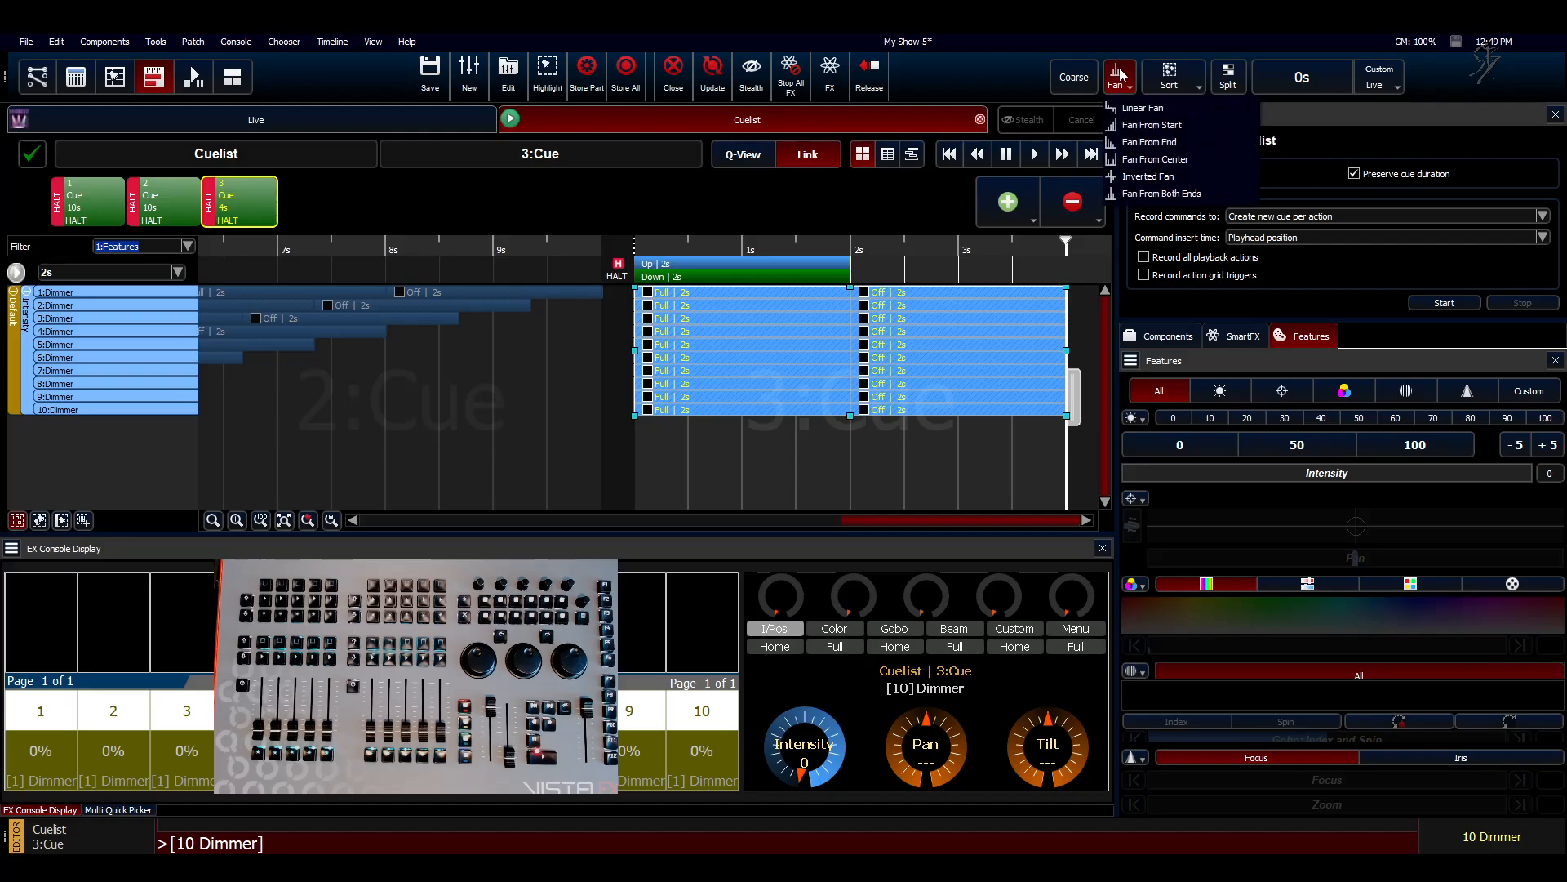
left_click(1129, 170)
key("shift")
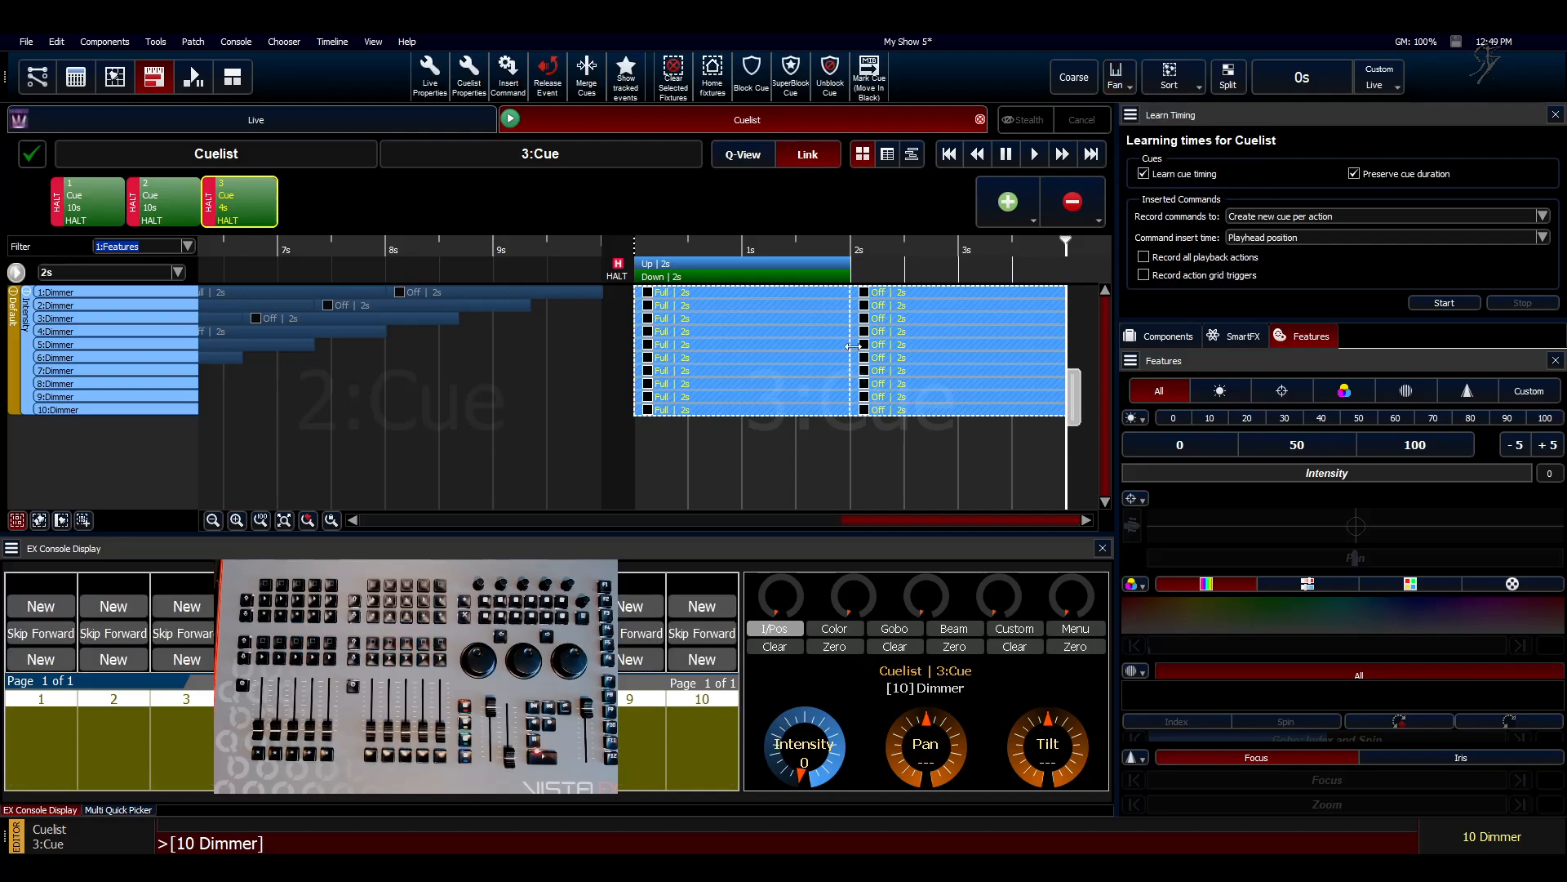
left_click_drag(853, 351, 973, 354)
Step: Add cue 4 with the copied dimmer events and stagger them using Fan From Both Ends across about 10 s
left_click(1009, 201)
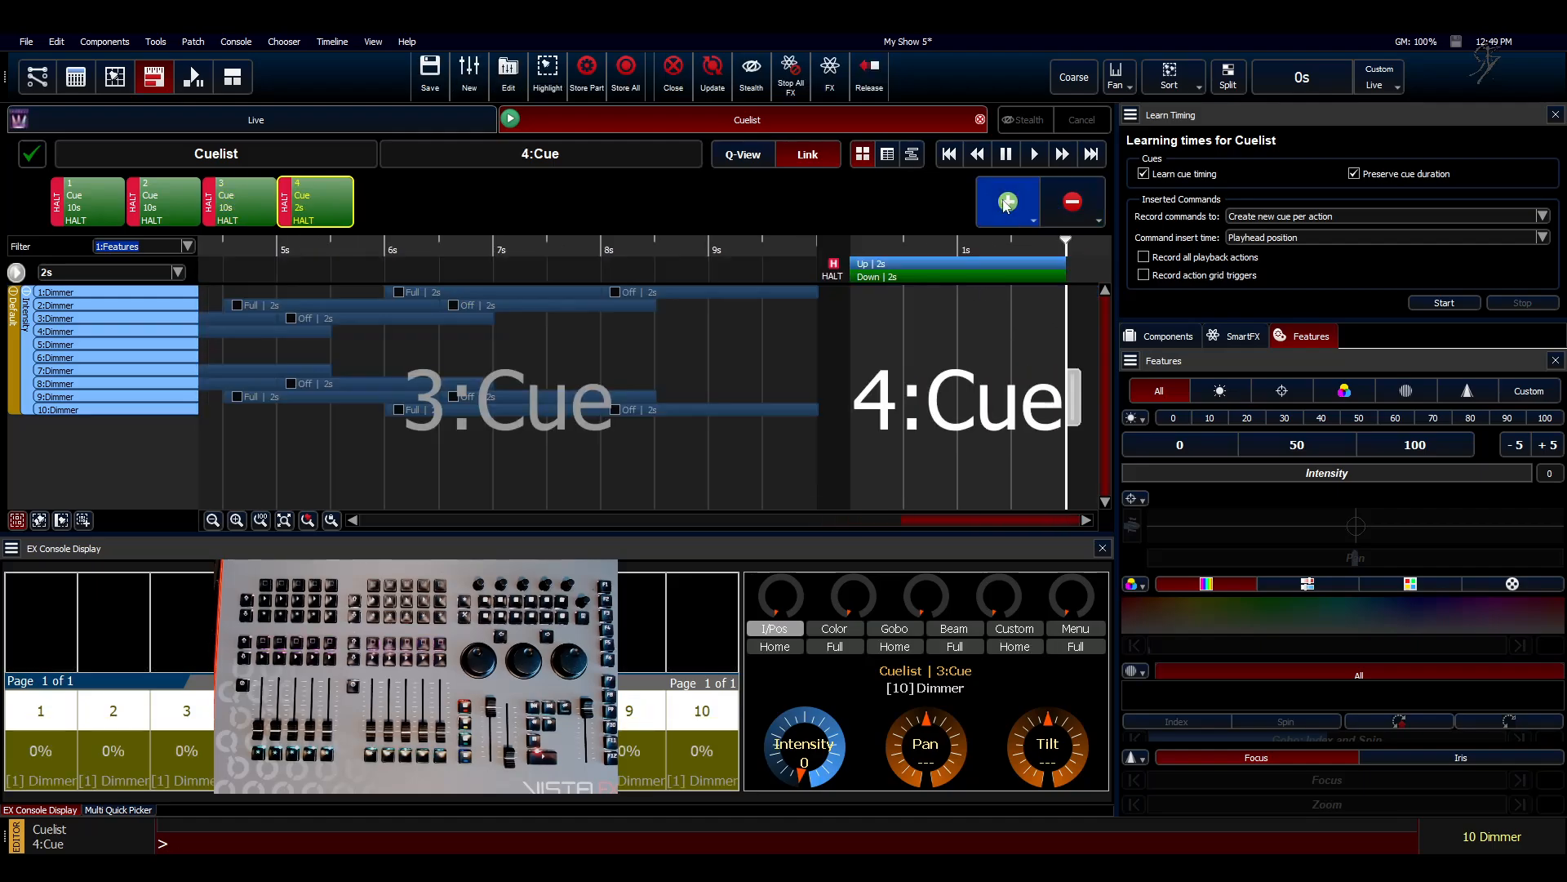
key("ctrl+v")
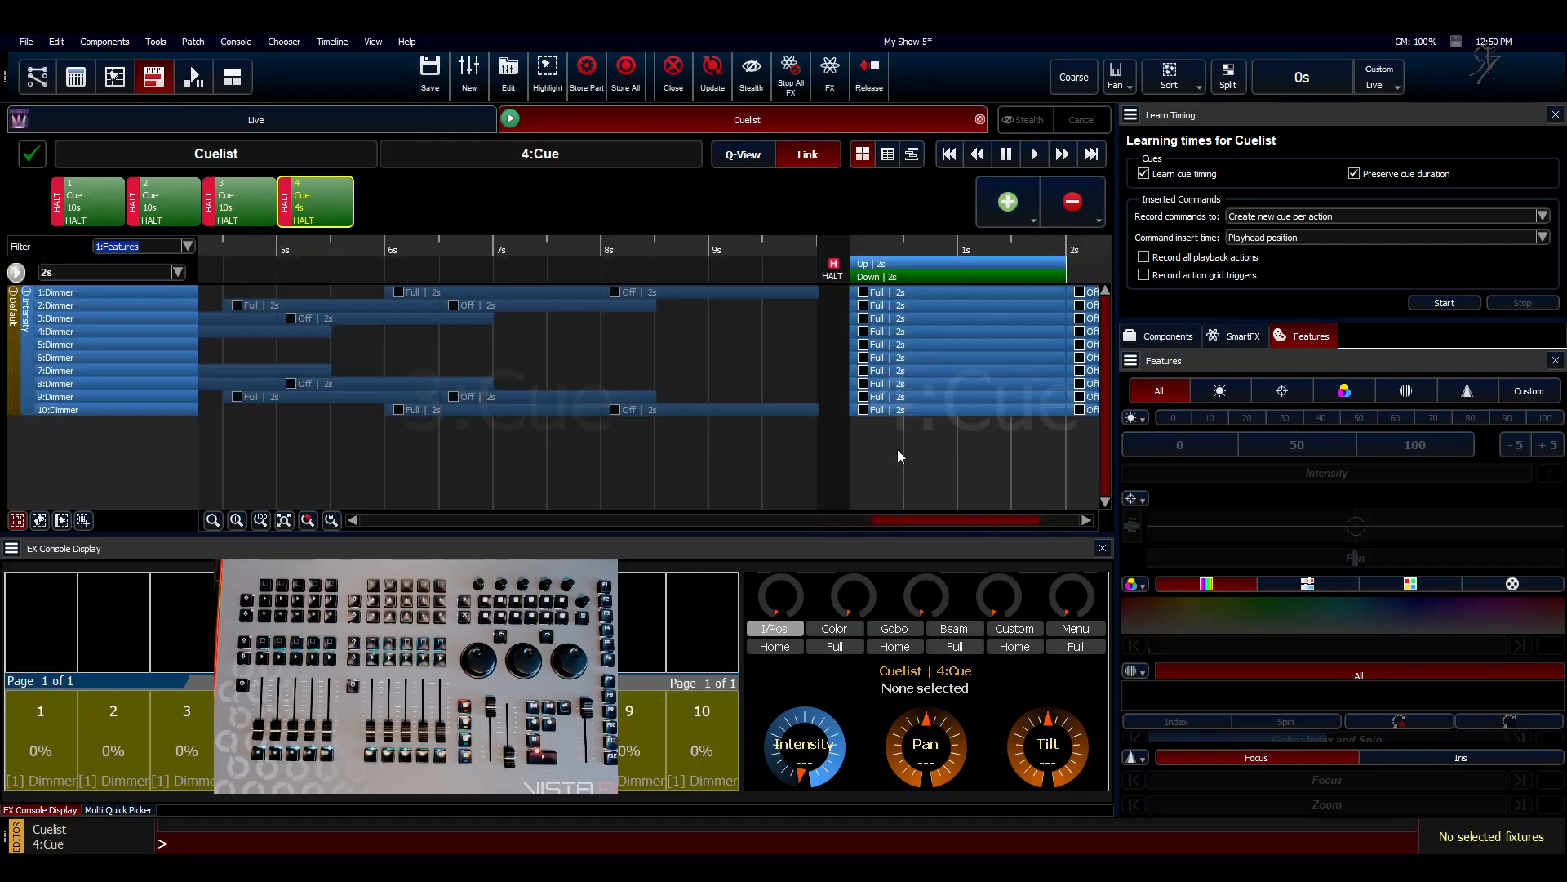
left_click(1116, 78)
left_click(1124, 196)
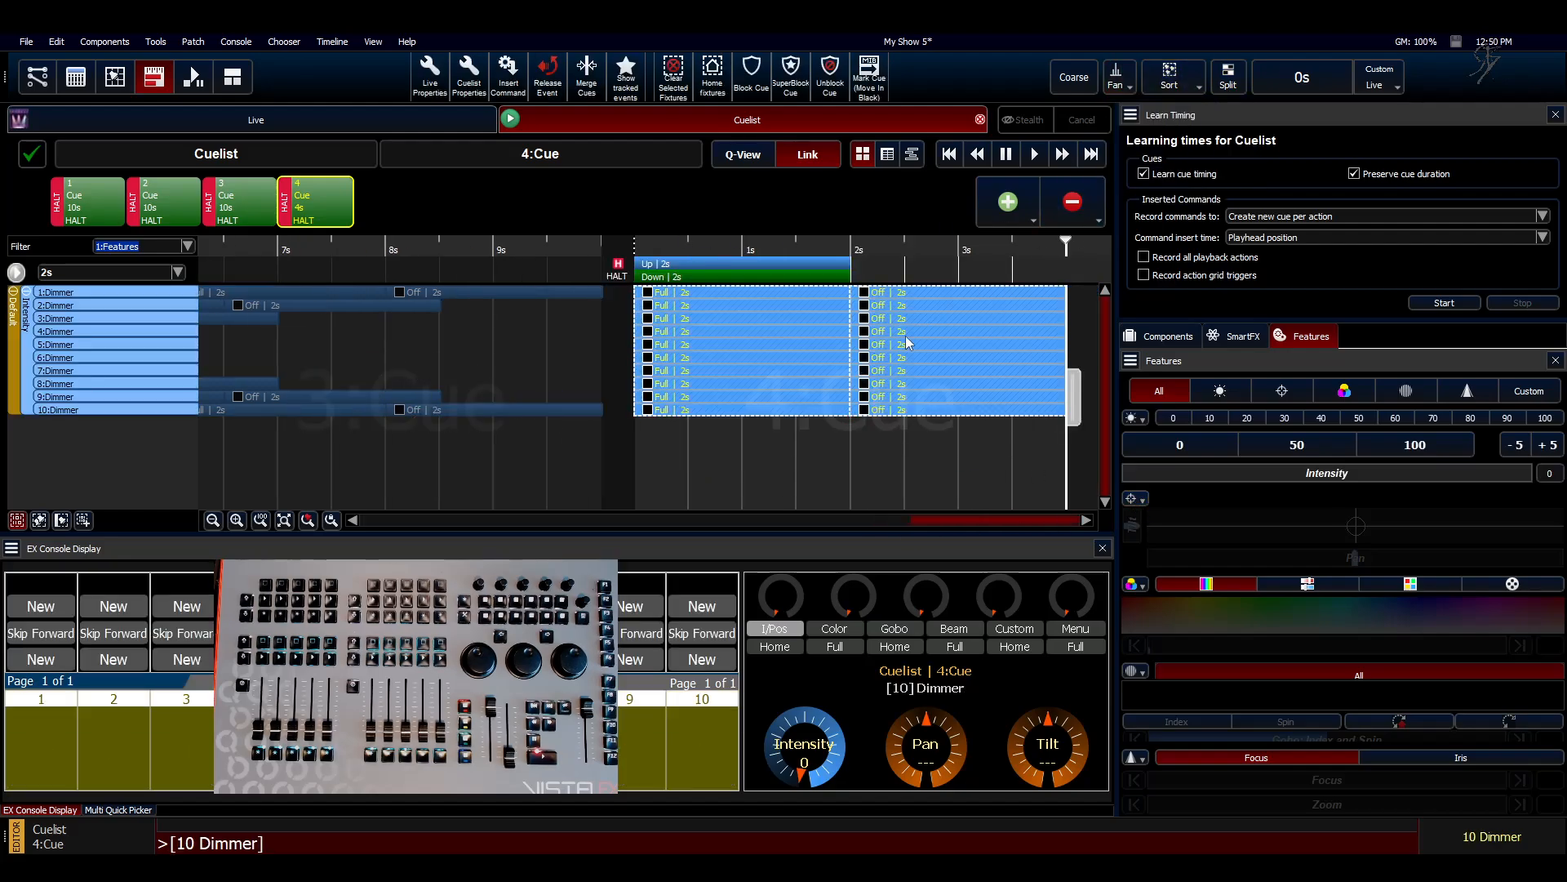
left_click_drag(852, 353, 907, 332)
Step: Set cue 4's duration to 10 s
double_click(315, 210)
double_click(324, 198)
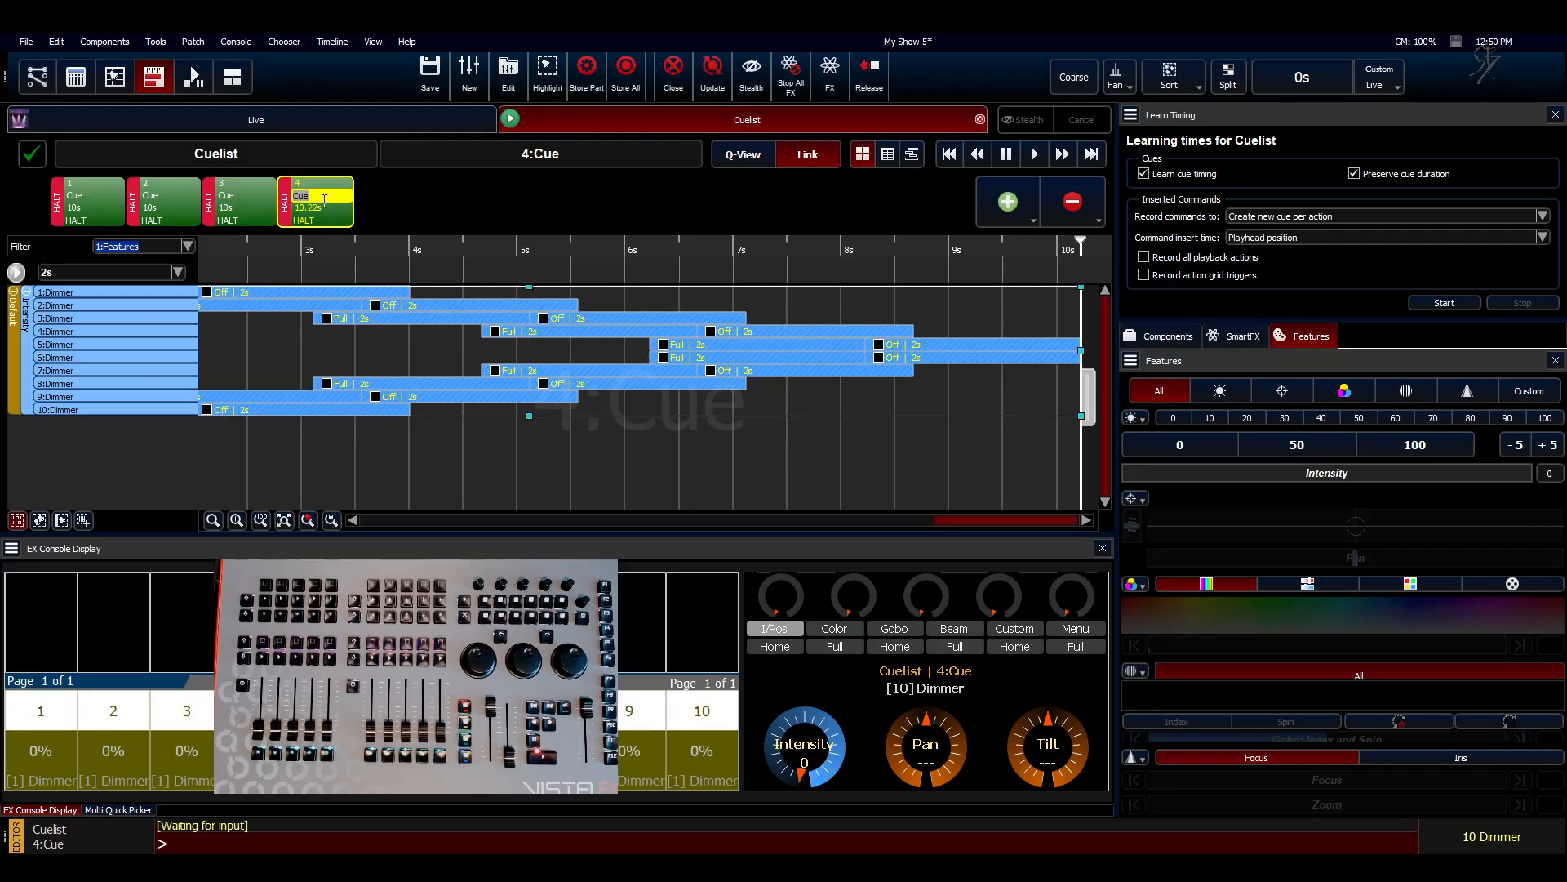
double_click(322, 207)
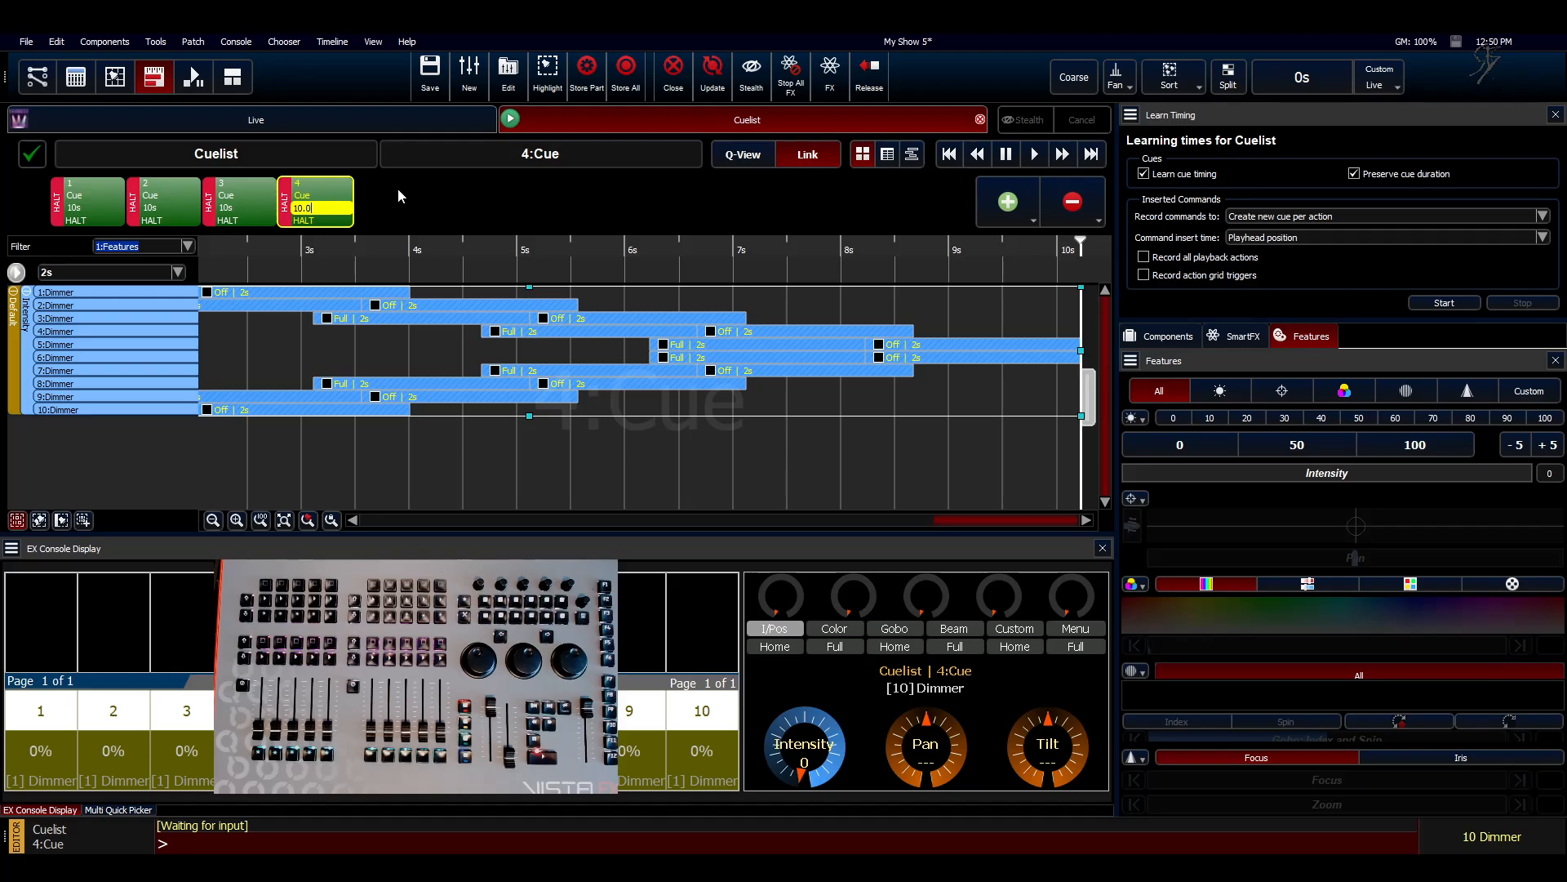
type("0")
key("Return")
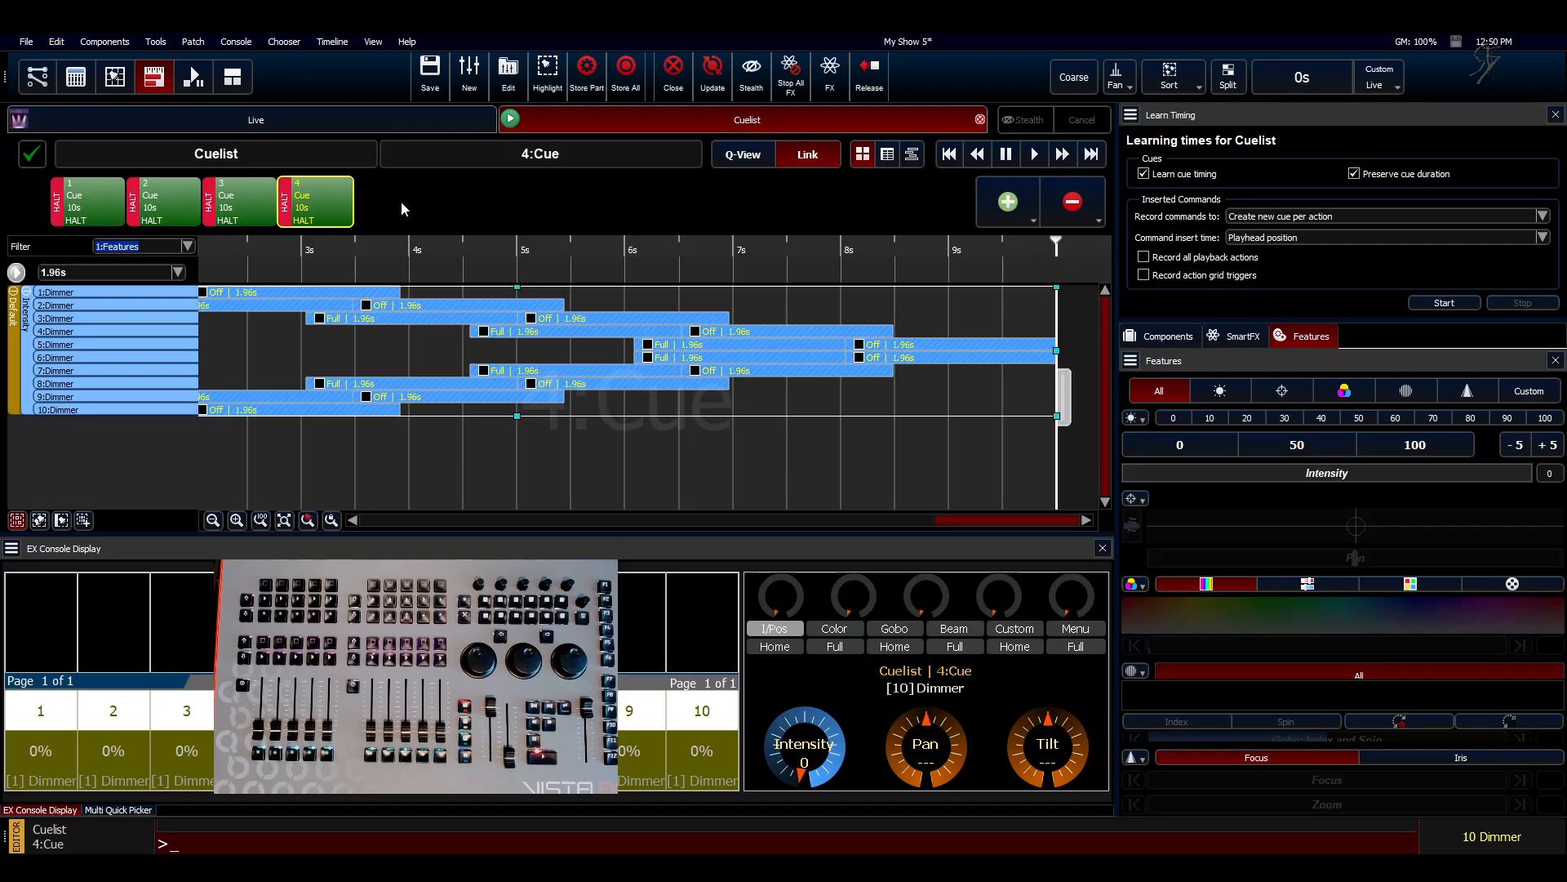
Step: Close the cuelist editor, saving and releasing the changes, and clear the fixture selection
left_click(981, 120)
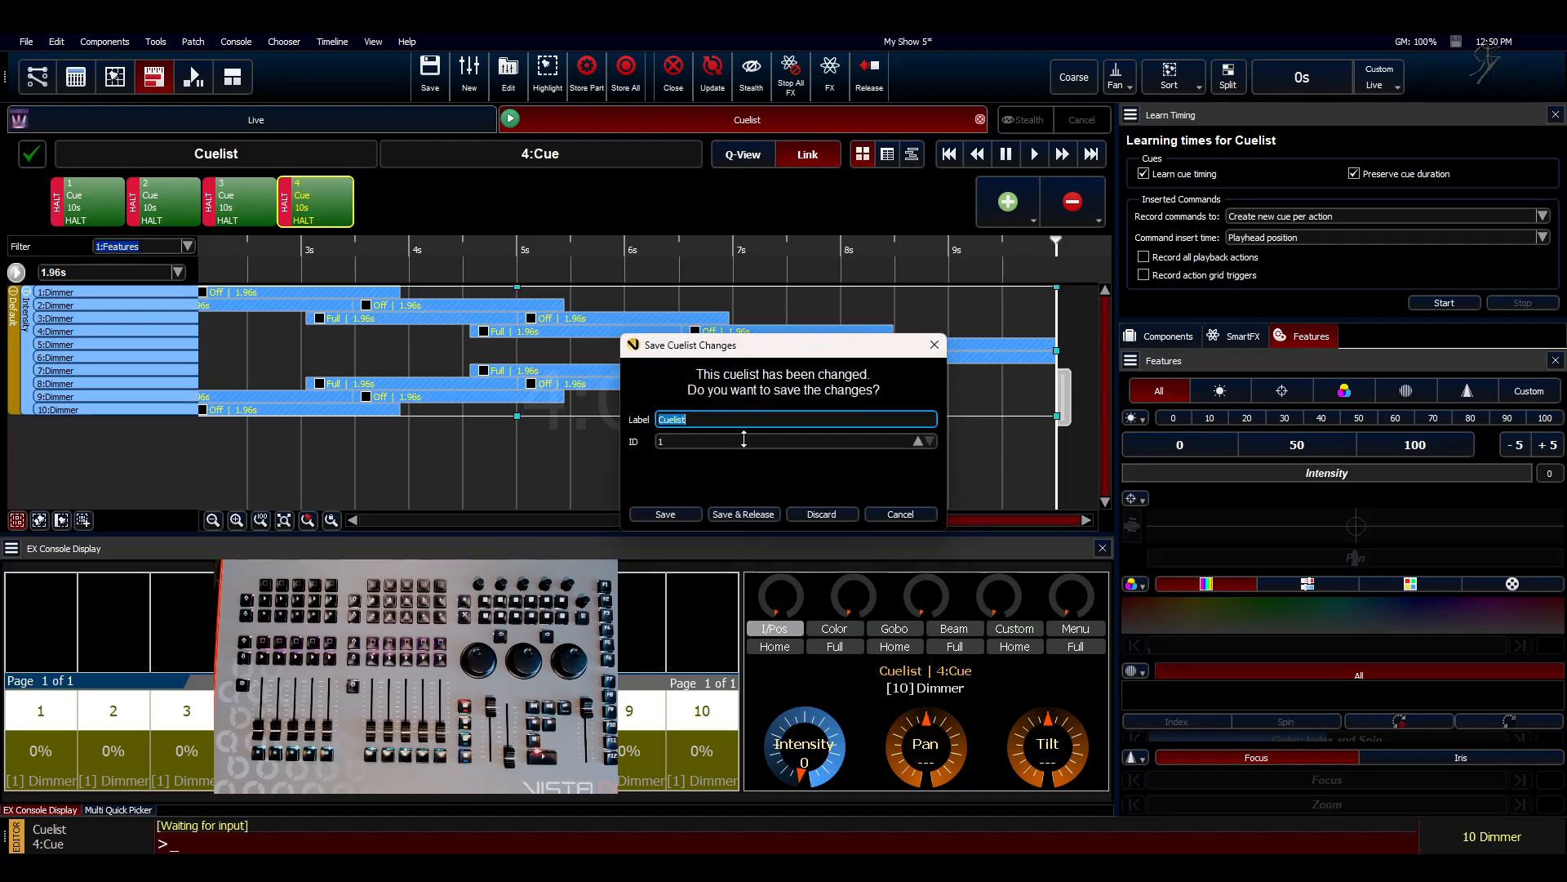
left_click(744, 515)
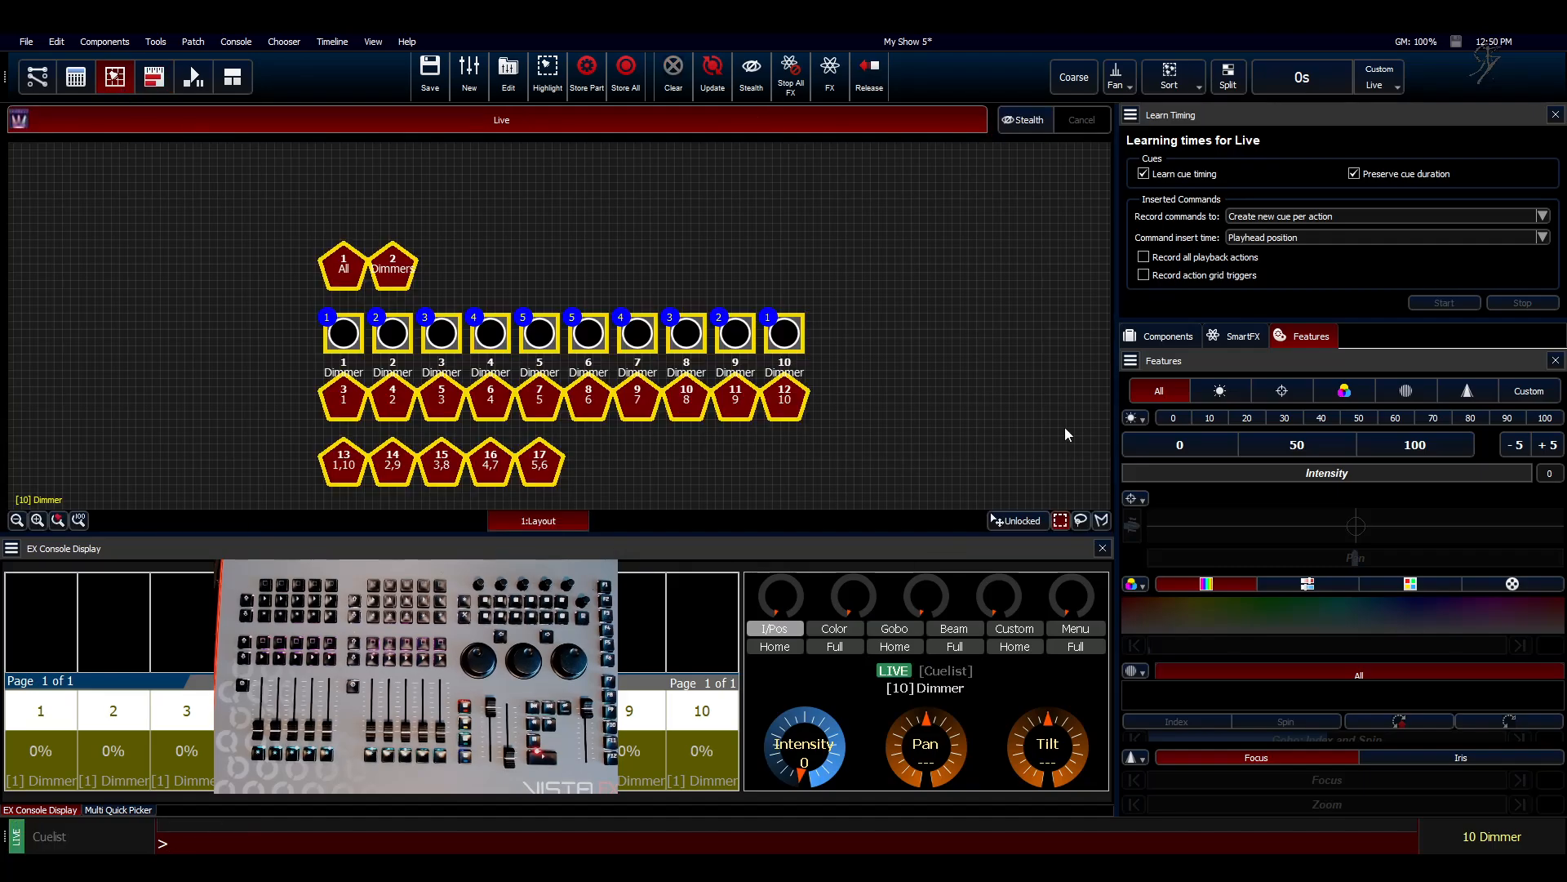
left_click(902, 421)
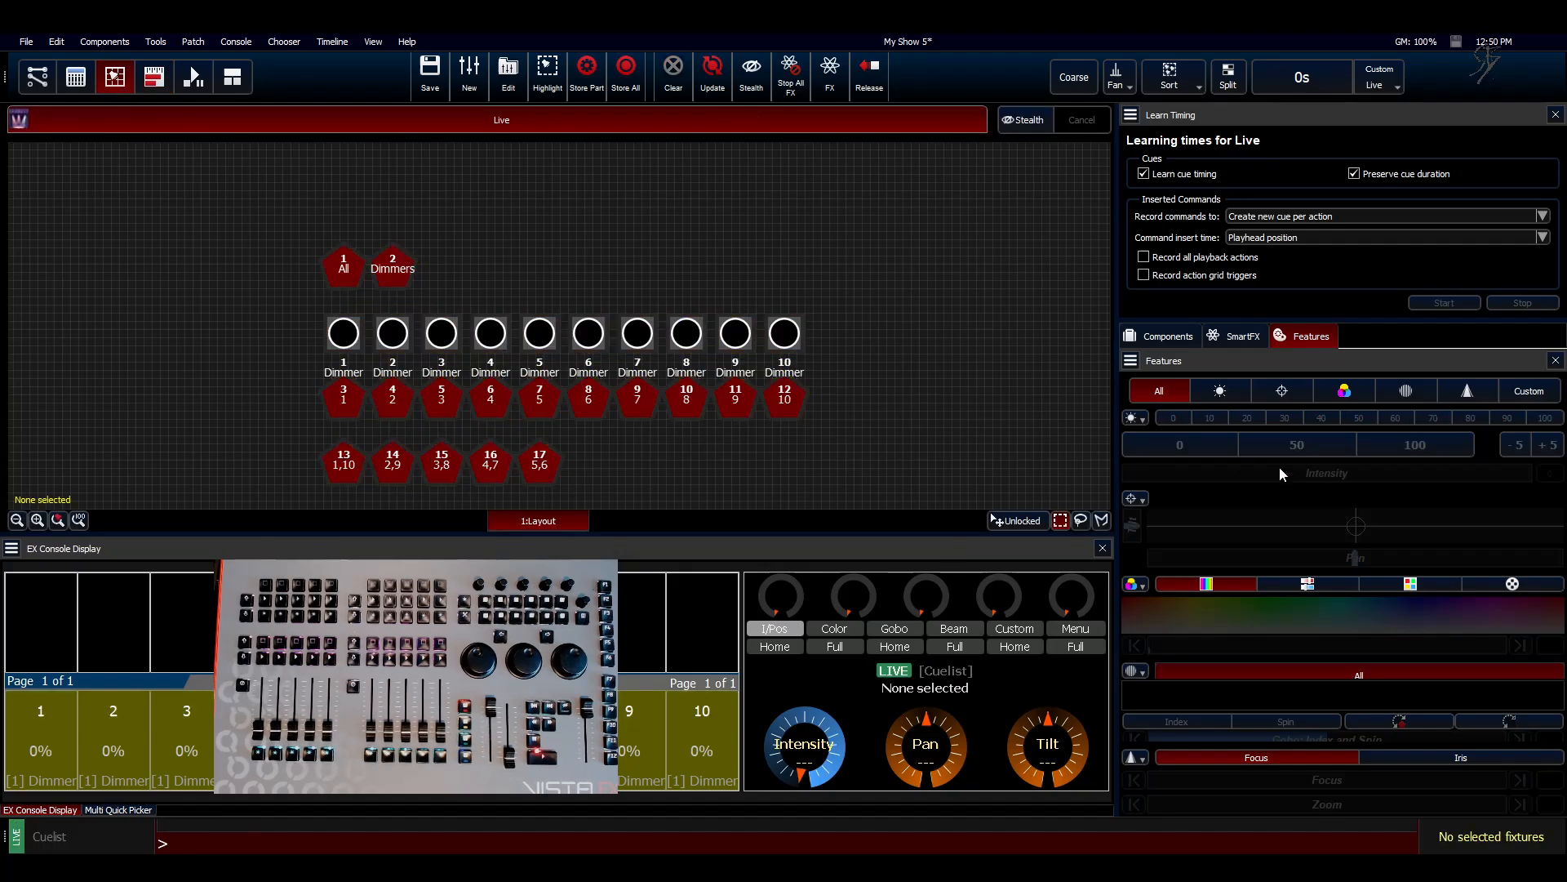
Step: Reopen the cuelist in the editor and play it back to check the dimmer chases
left_click(1167, 336)
right_click(1165, 605)
left_click(1192, 618)
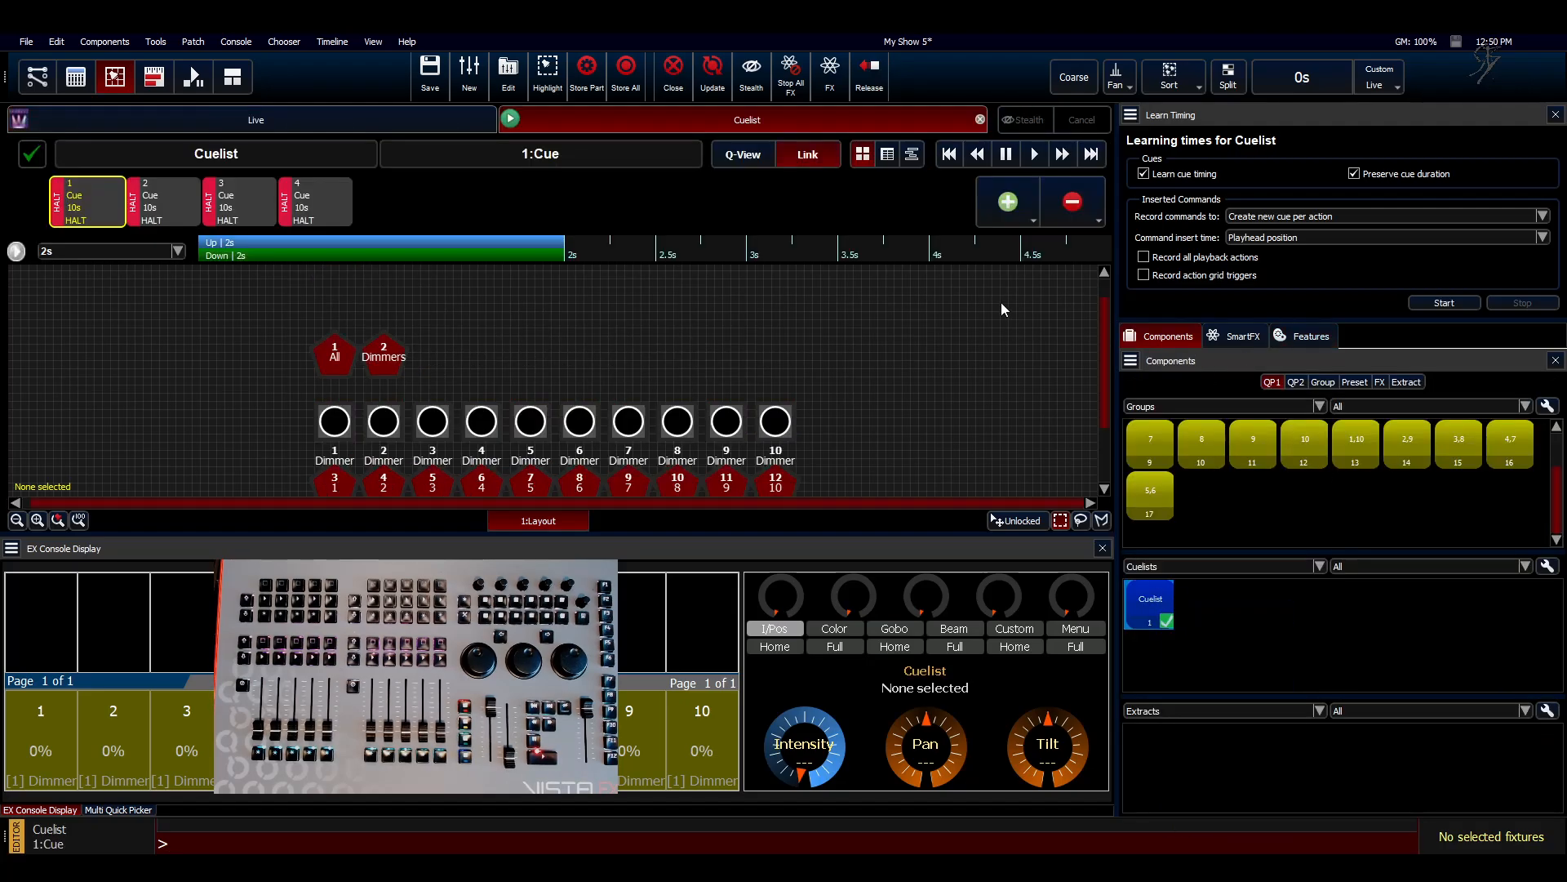
left_click(1034, 153)
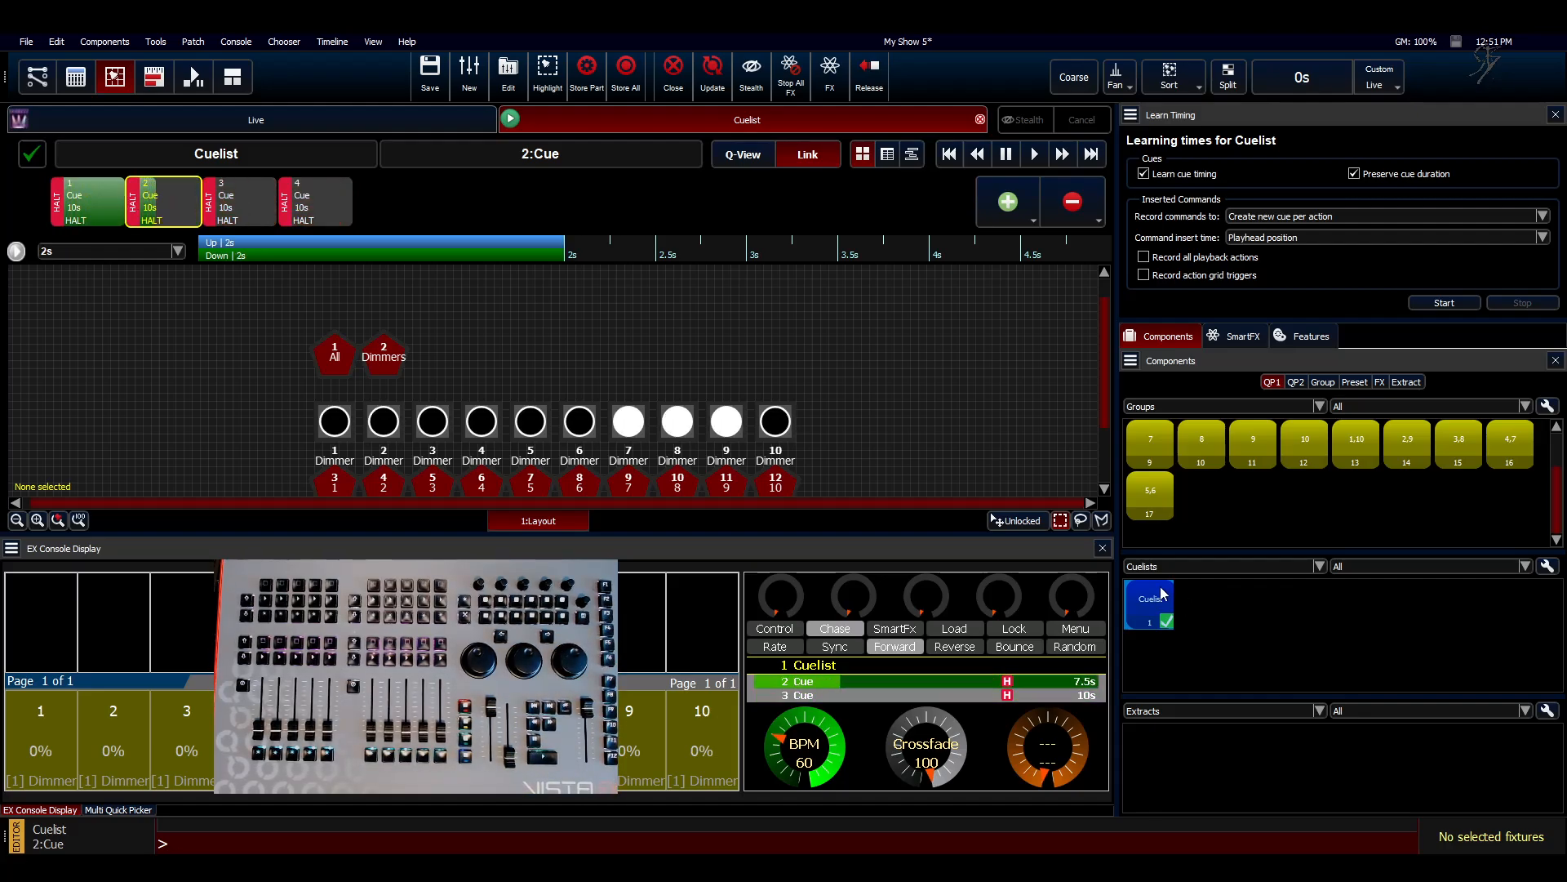
Step: Label the existing cuelist "60 BPM"
right_click(1160, 595)
left_click(1174, 635)
type("60")
key("Caps_Lock")
type("BPM")
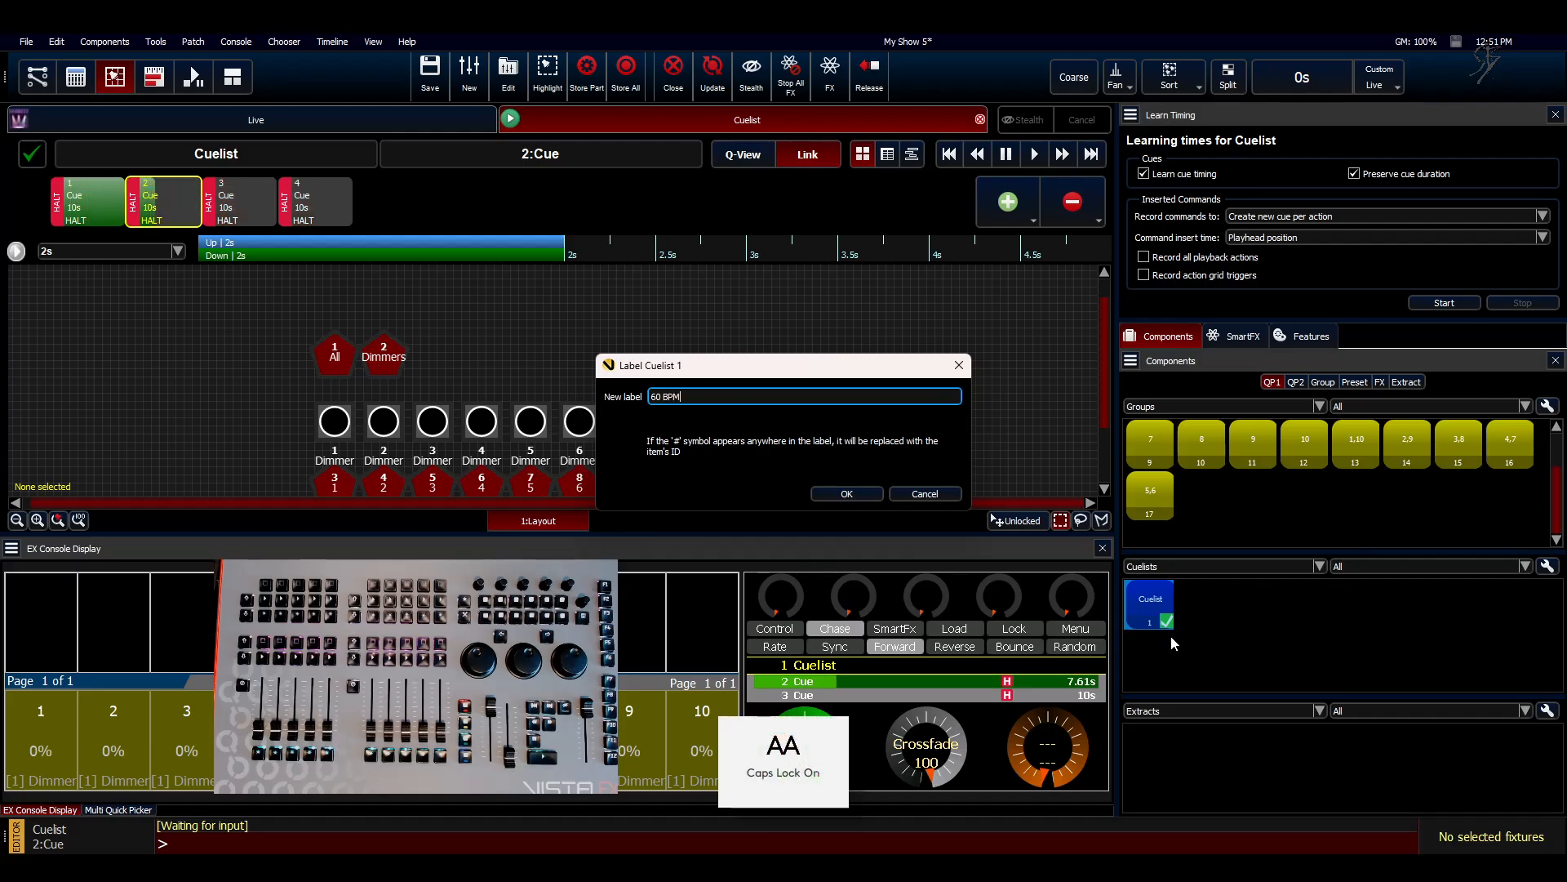
key("Return")
Step: Duplicate the 60 BPM cuelist and set the copy as the default cuelist
right_click(1163, 606)
left_click(1176, 632)
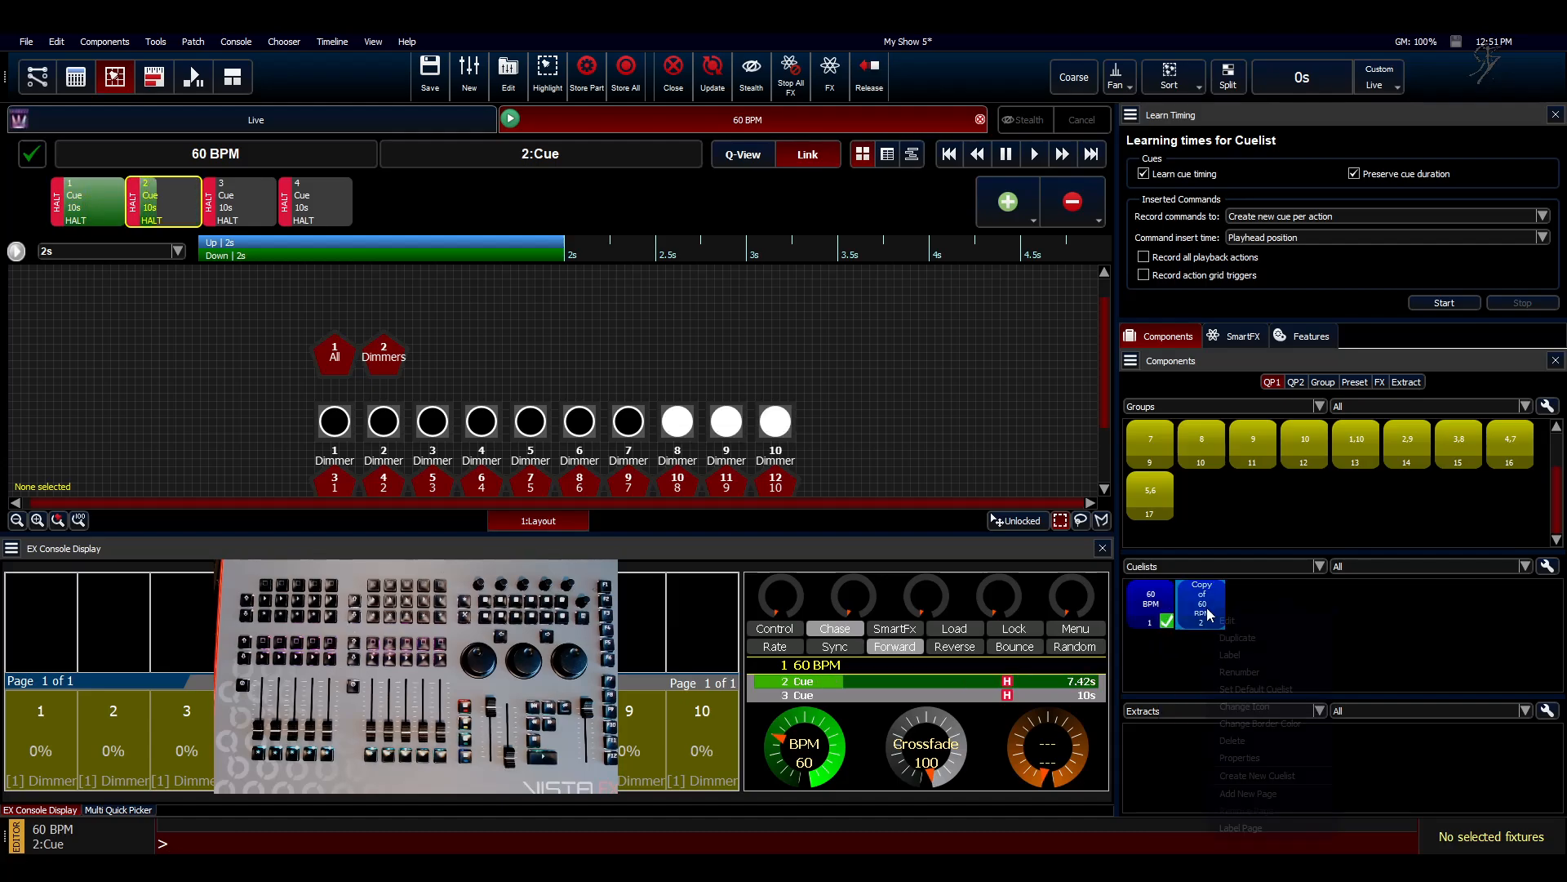
right_click(1208, 614)
left_click(1247, 691)
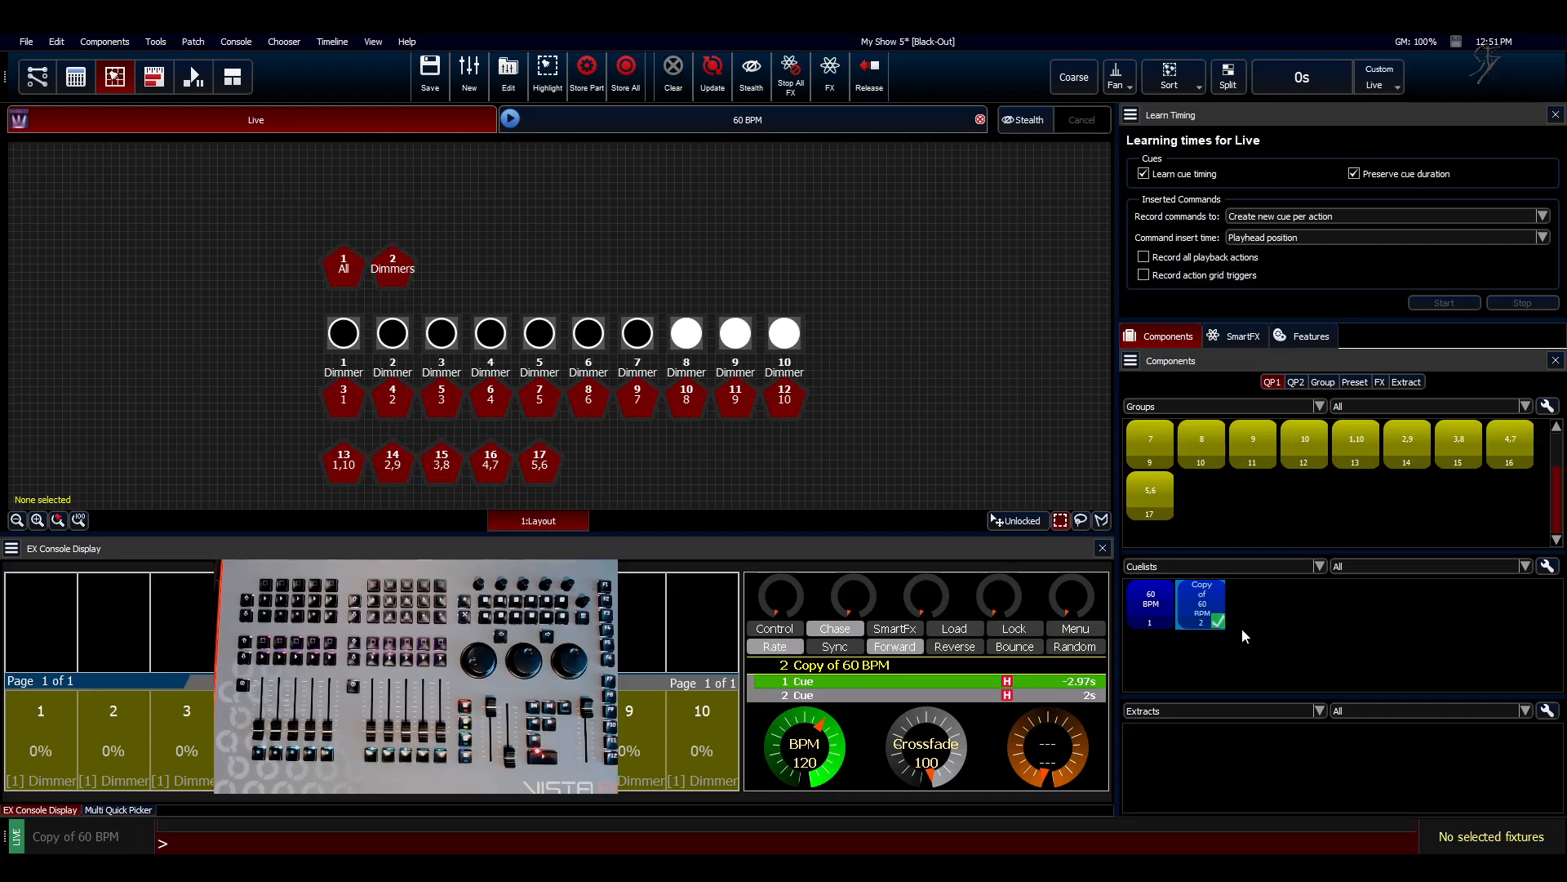
Step: Relabel the copied cuelist as 120 BPM
right_click(1188, 600)
left_click(1239, 646)
type("120 BP")
key("Return")
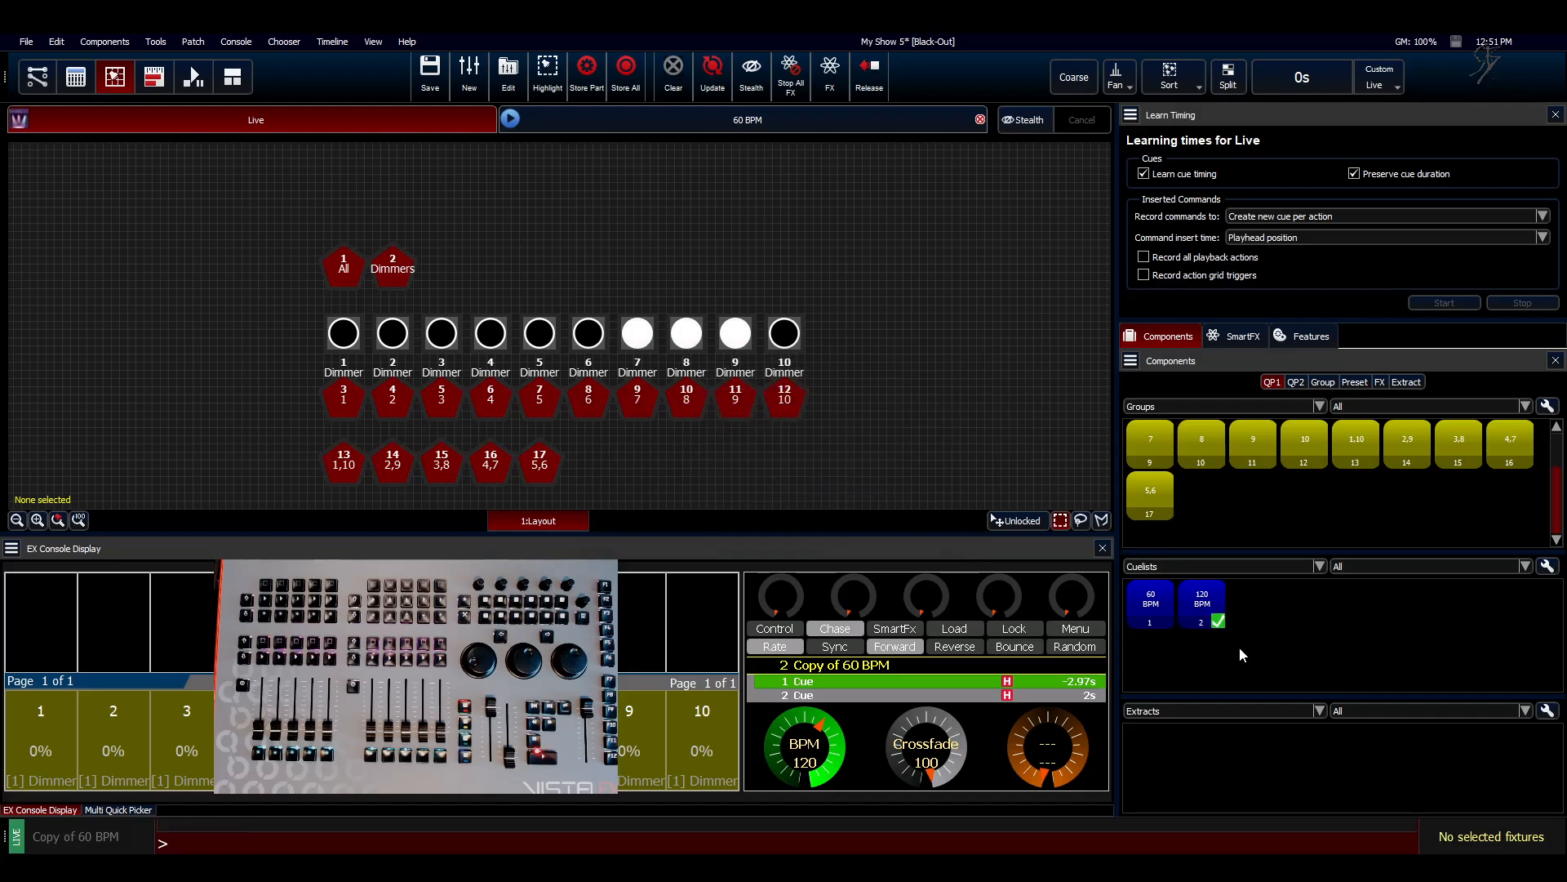
Step: Duplicate the 120 BPM cuelist and set the new copy as the default cuelist
right_click(1187, 610)
left_click(1232, 638)
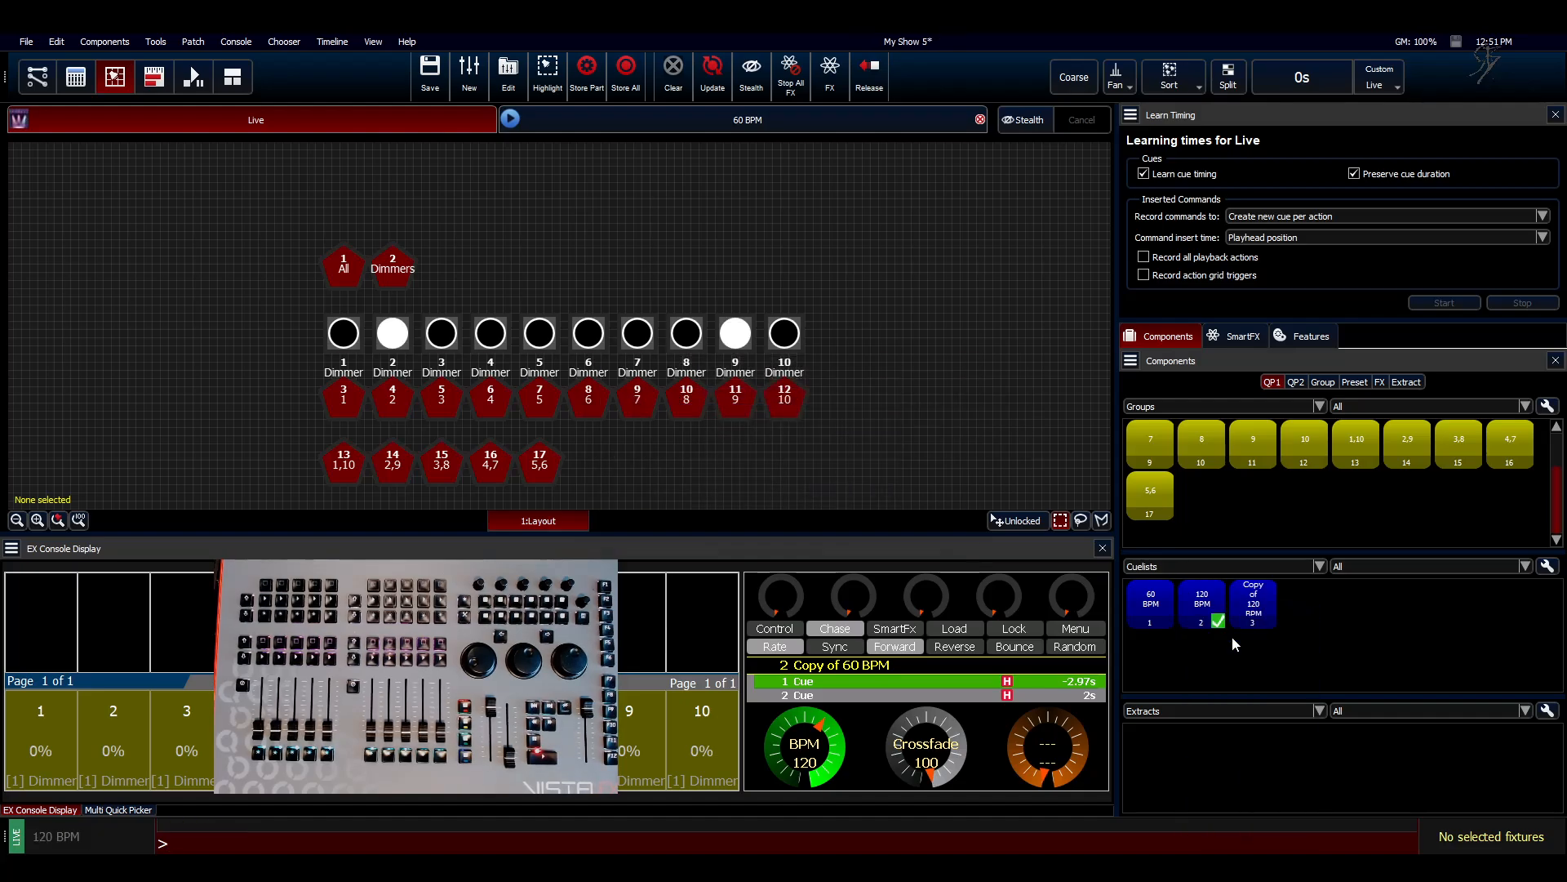
right_click(1257, 614)
left_click(1310, 691)
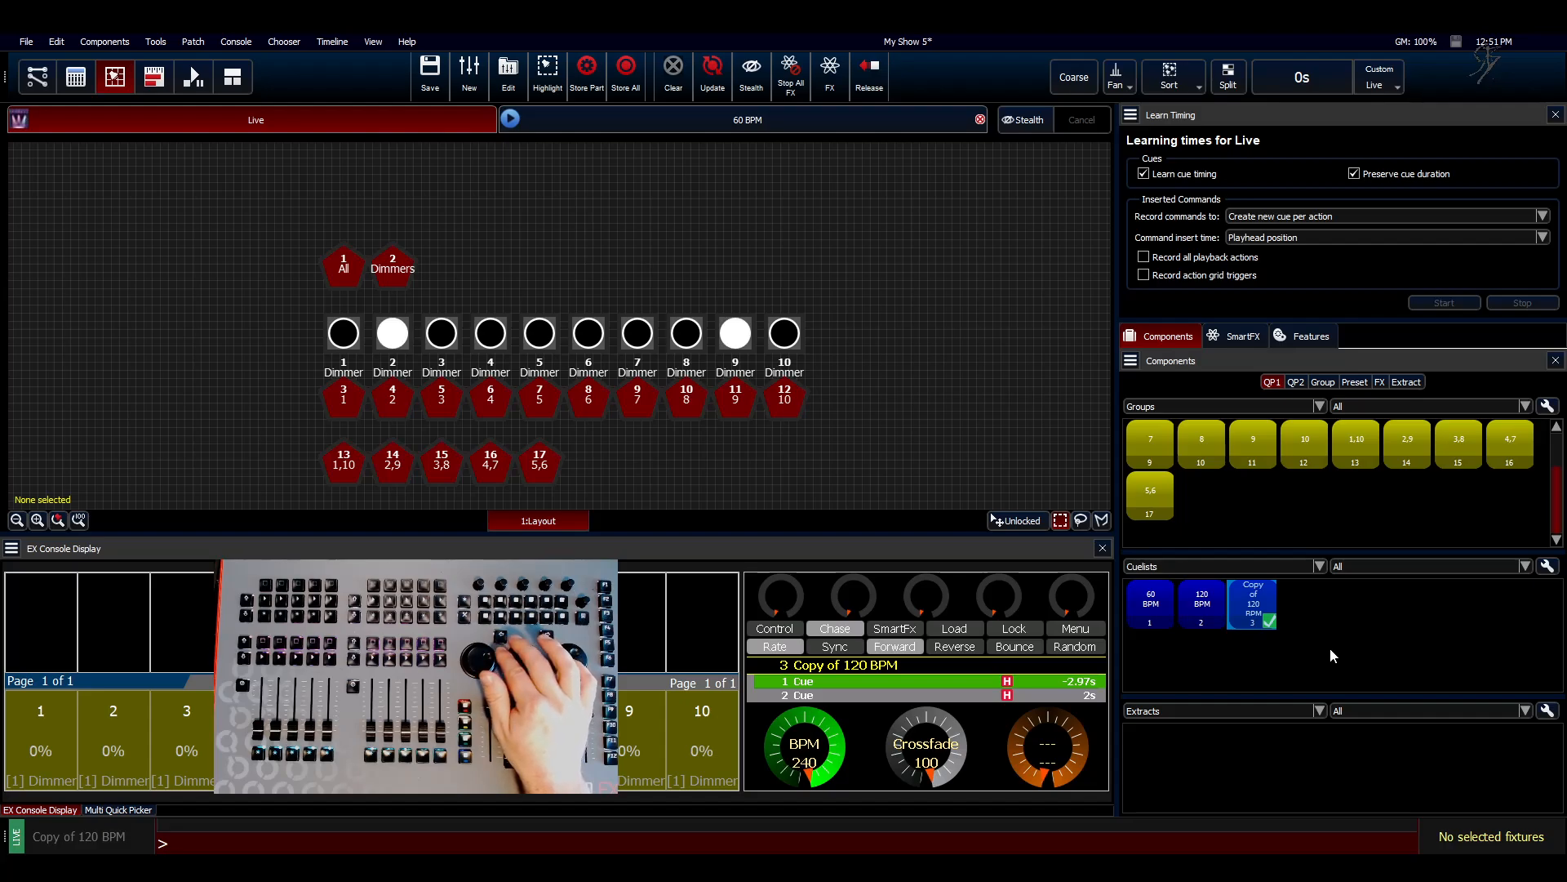
Step: Relabel the copy of the 120 BPM cuelist as "240 BPM"
right_click(1261, 606)
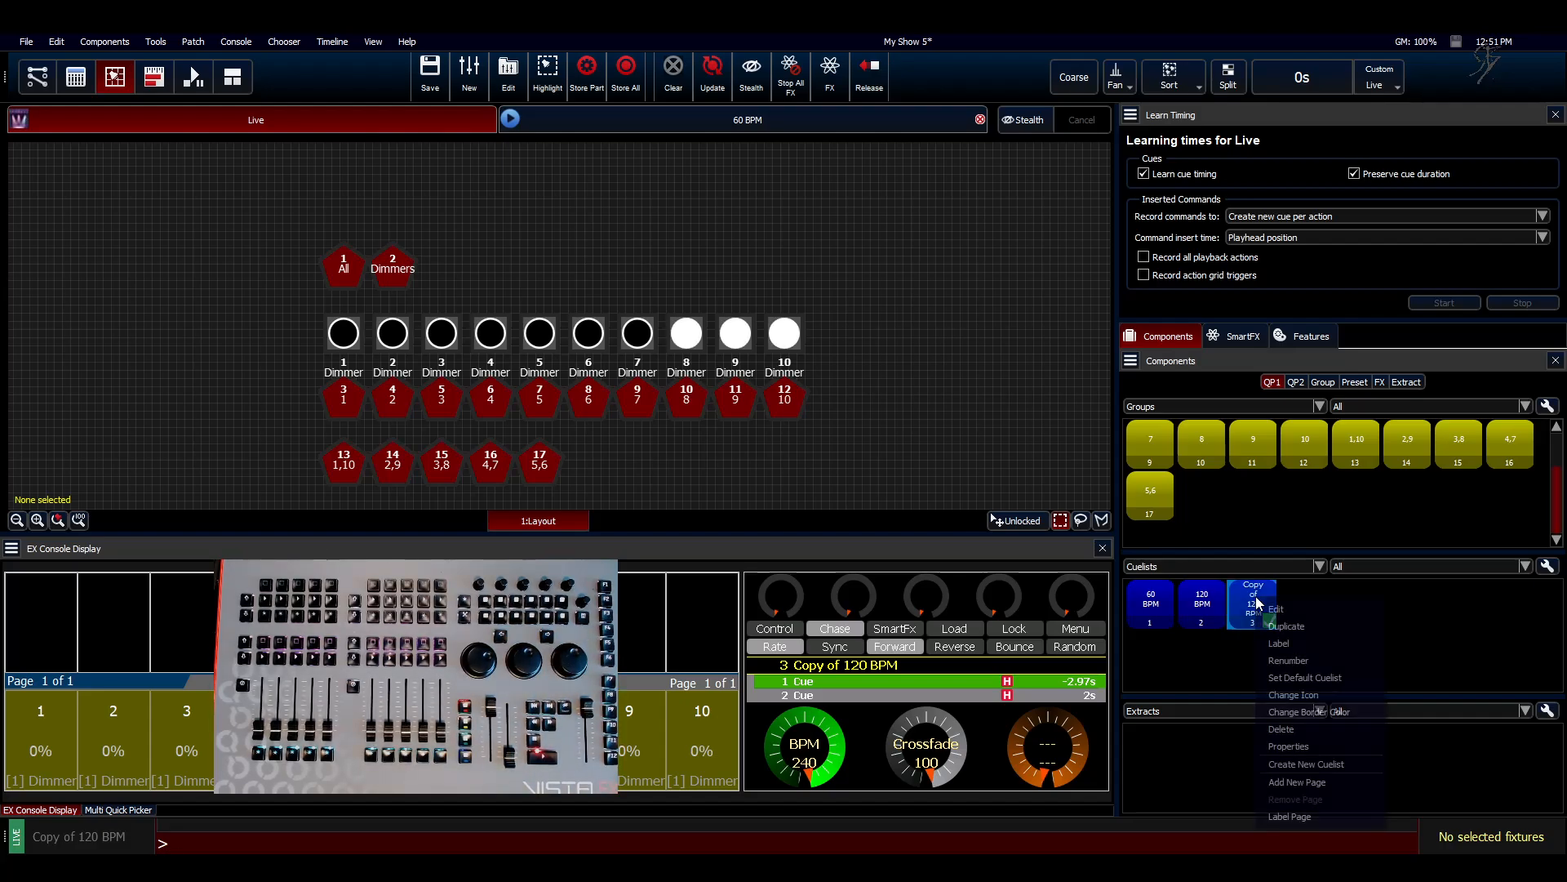
left_click(1285, 640)
type("240 BPM")
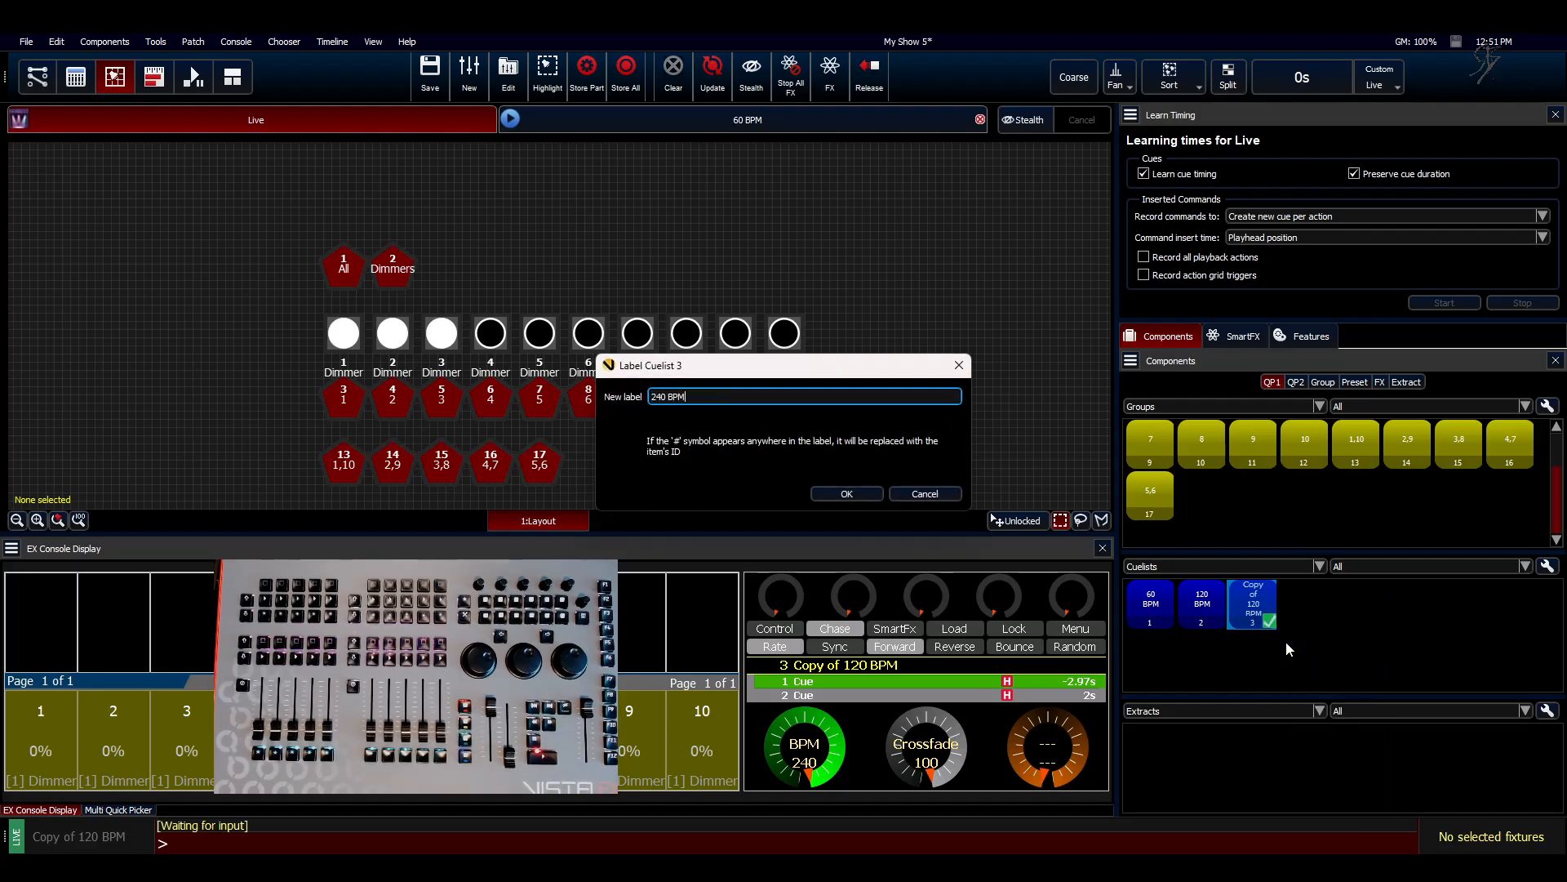
key("Return")
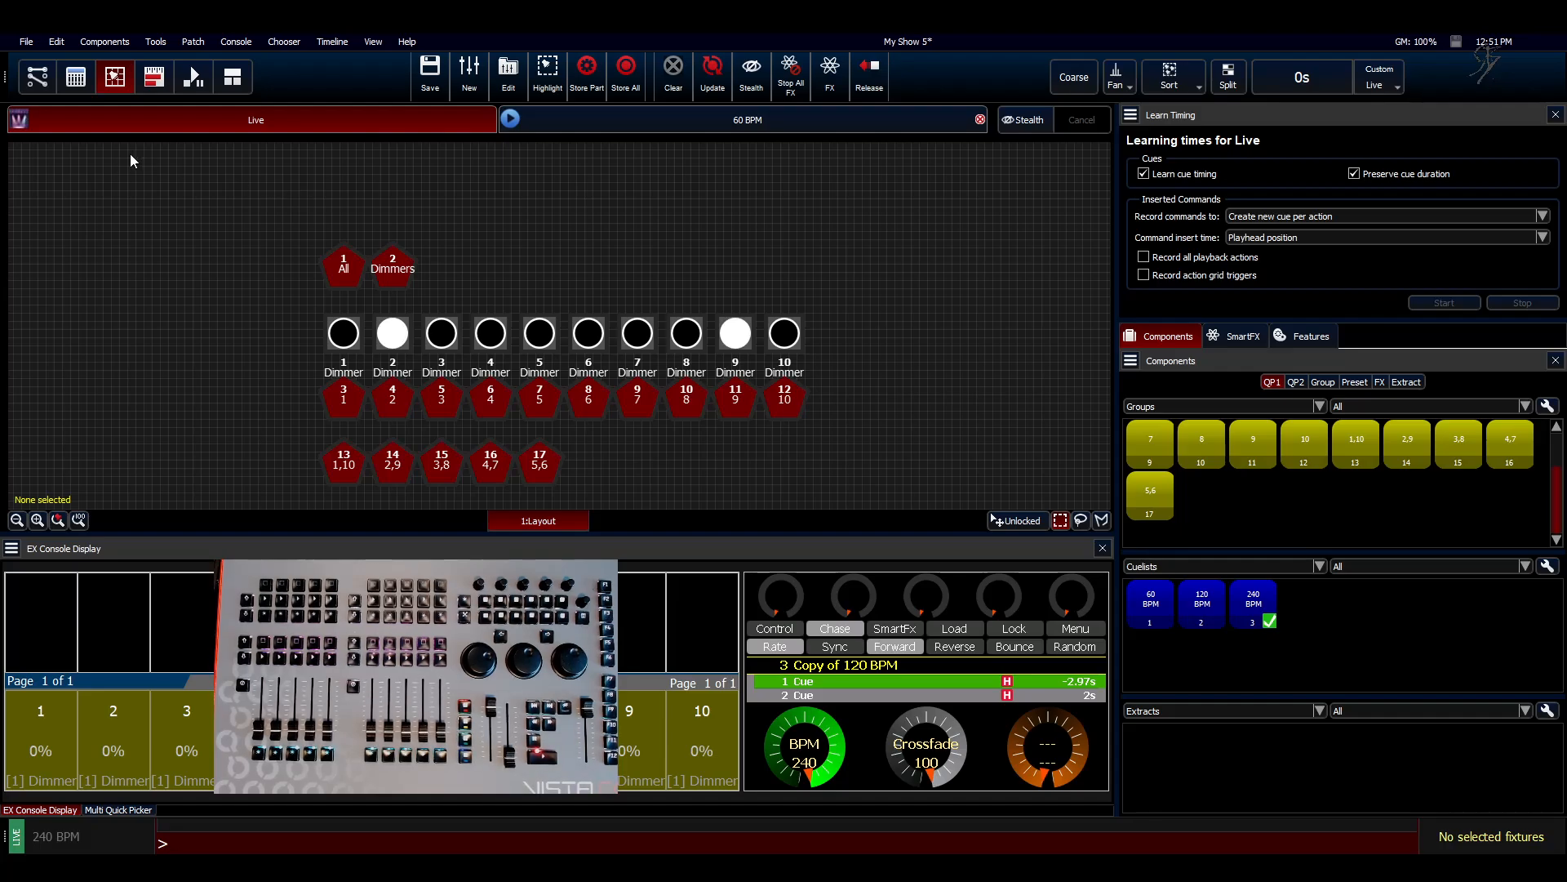
Step: In the EX console view, list the cuelists and assign 60 BPM, 120 BPM and 240 BPM to playbacks 6, 7 and 8
left_click(74, 80)
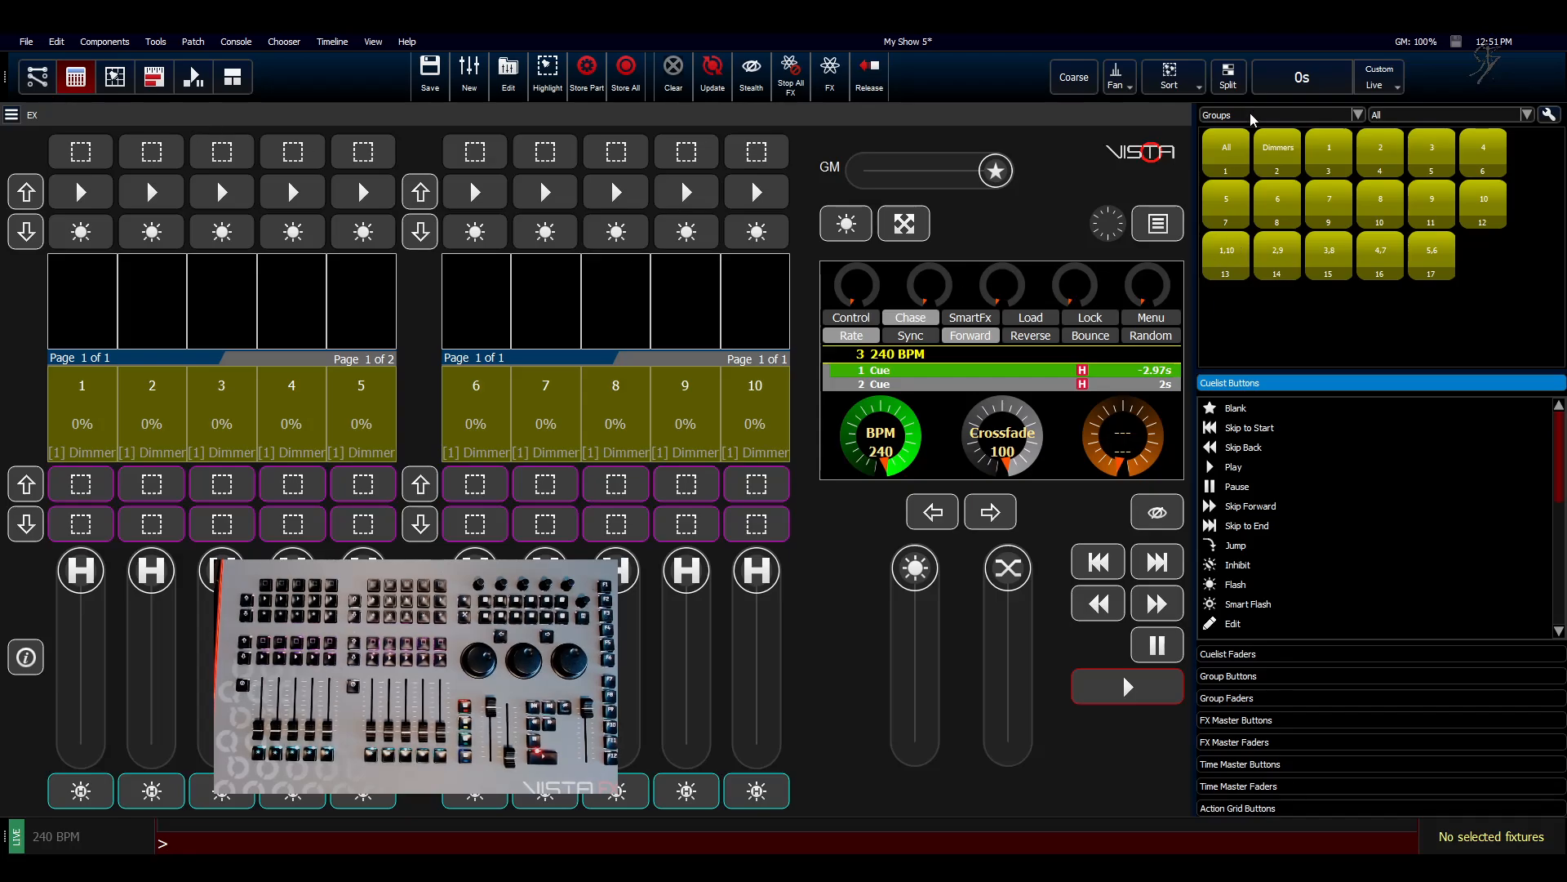
left_click(1254, 115)
left_click(1224, 164)
left_click_drag(766, 236, 497, 297)
left_click_drag(1287, 156, 556, 304)
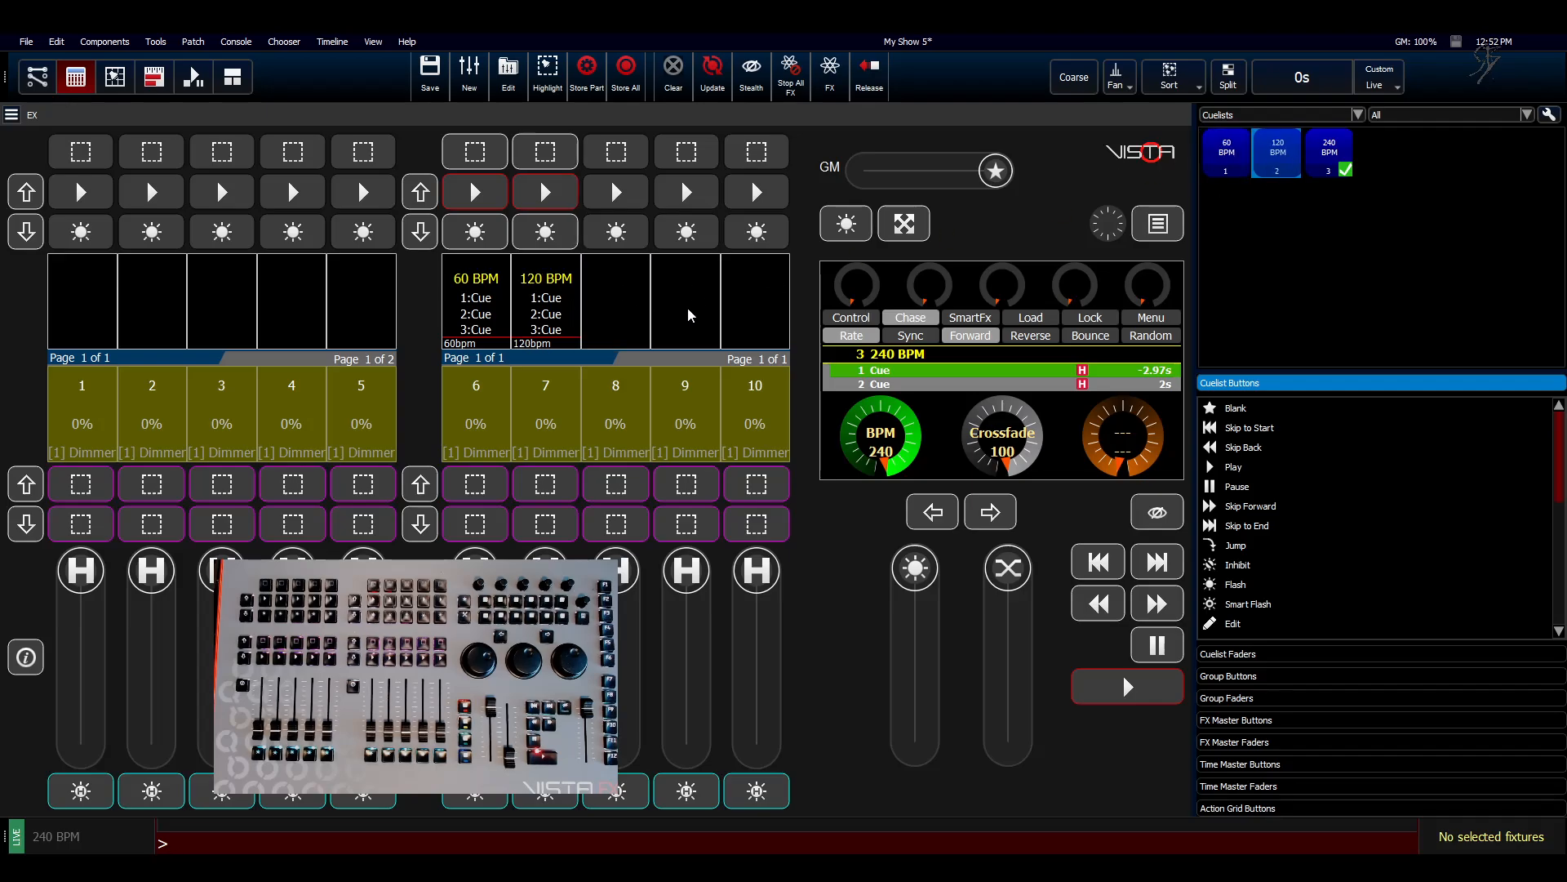
left_click_drag(1329, 156, 585, 279)
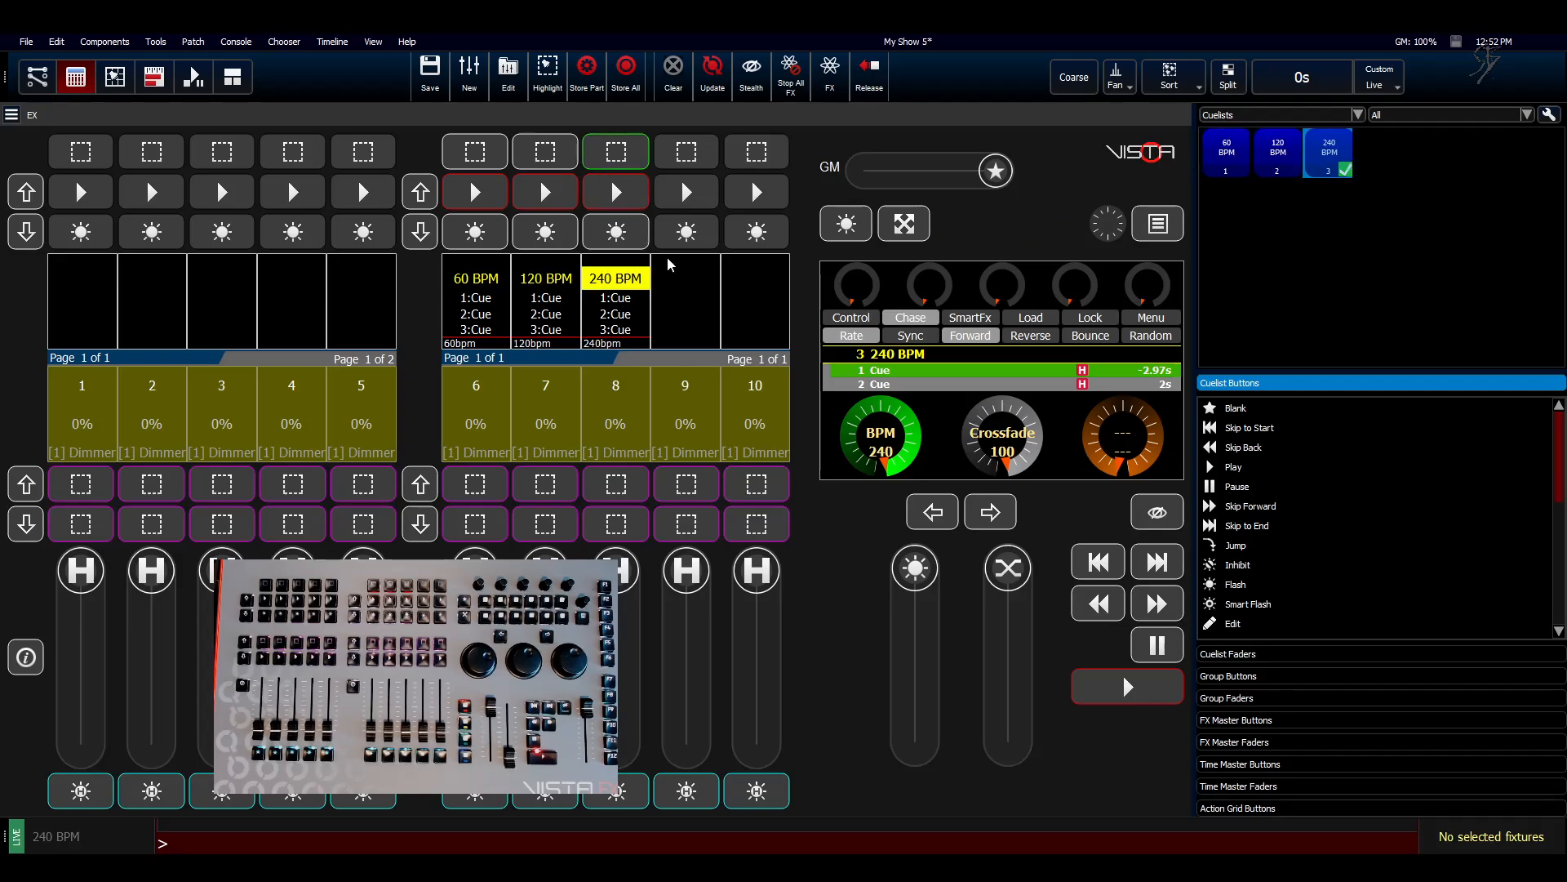
Step: Set the 60 BPM cuelist as the default and return to the fixture layout view
left_click(1243, 151)
right_click(1212, 153)
left_click(1263, 233)
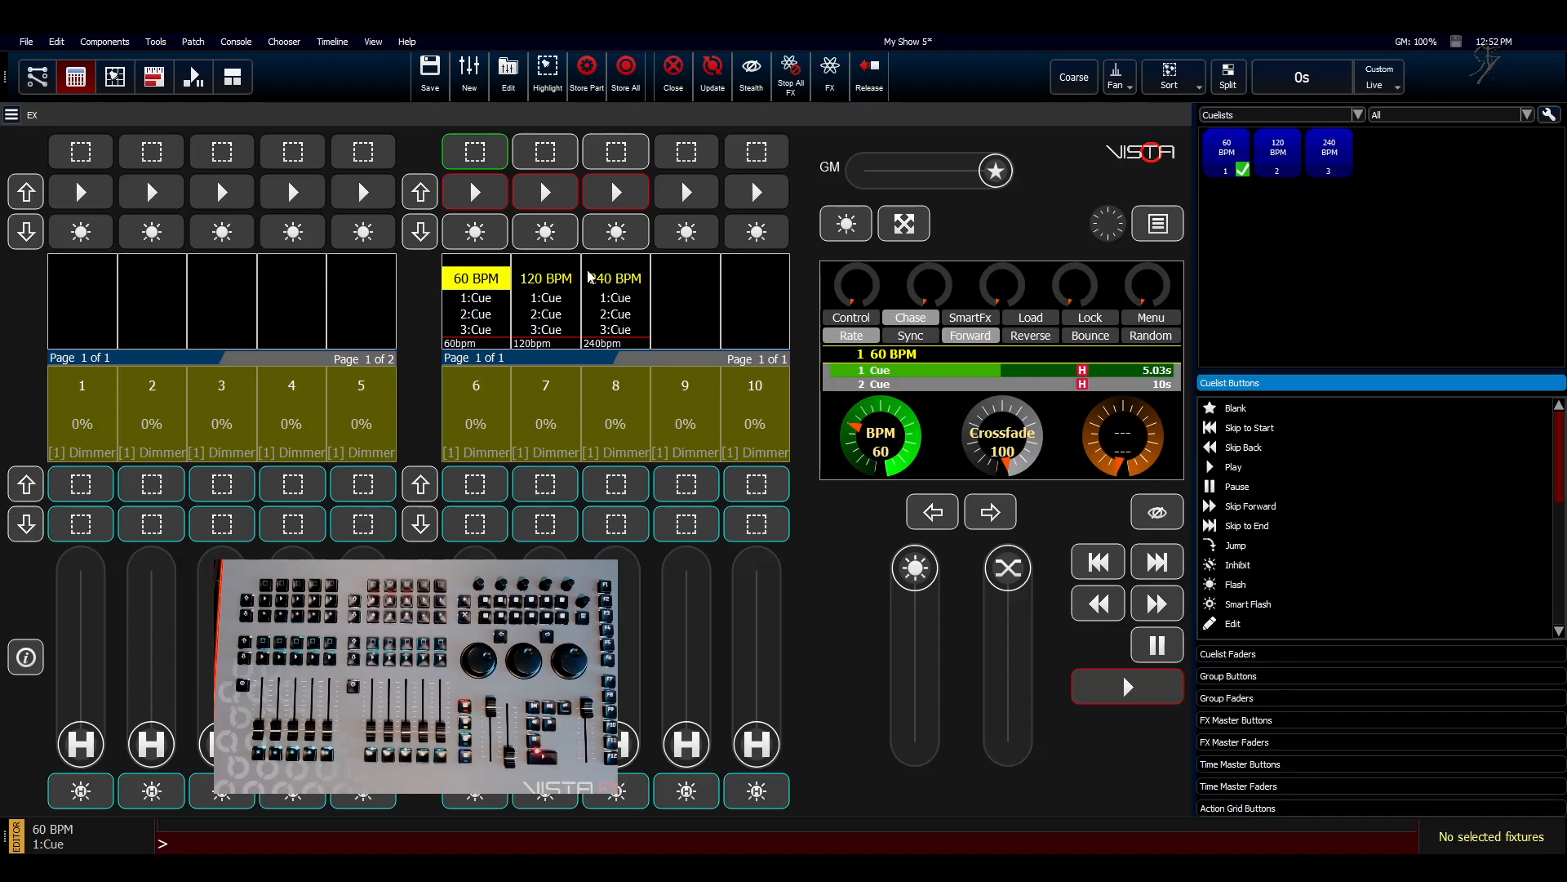
left_click(115, 83)
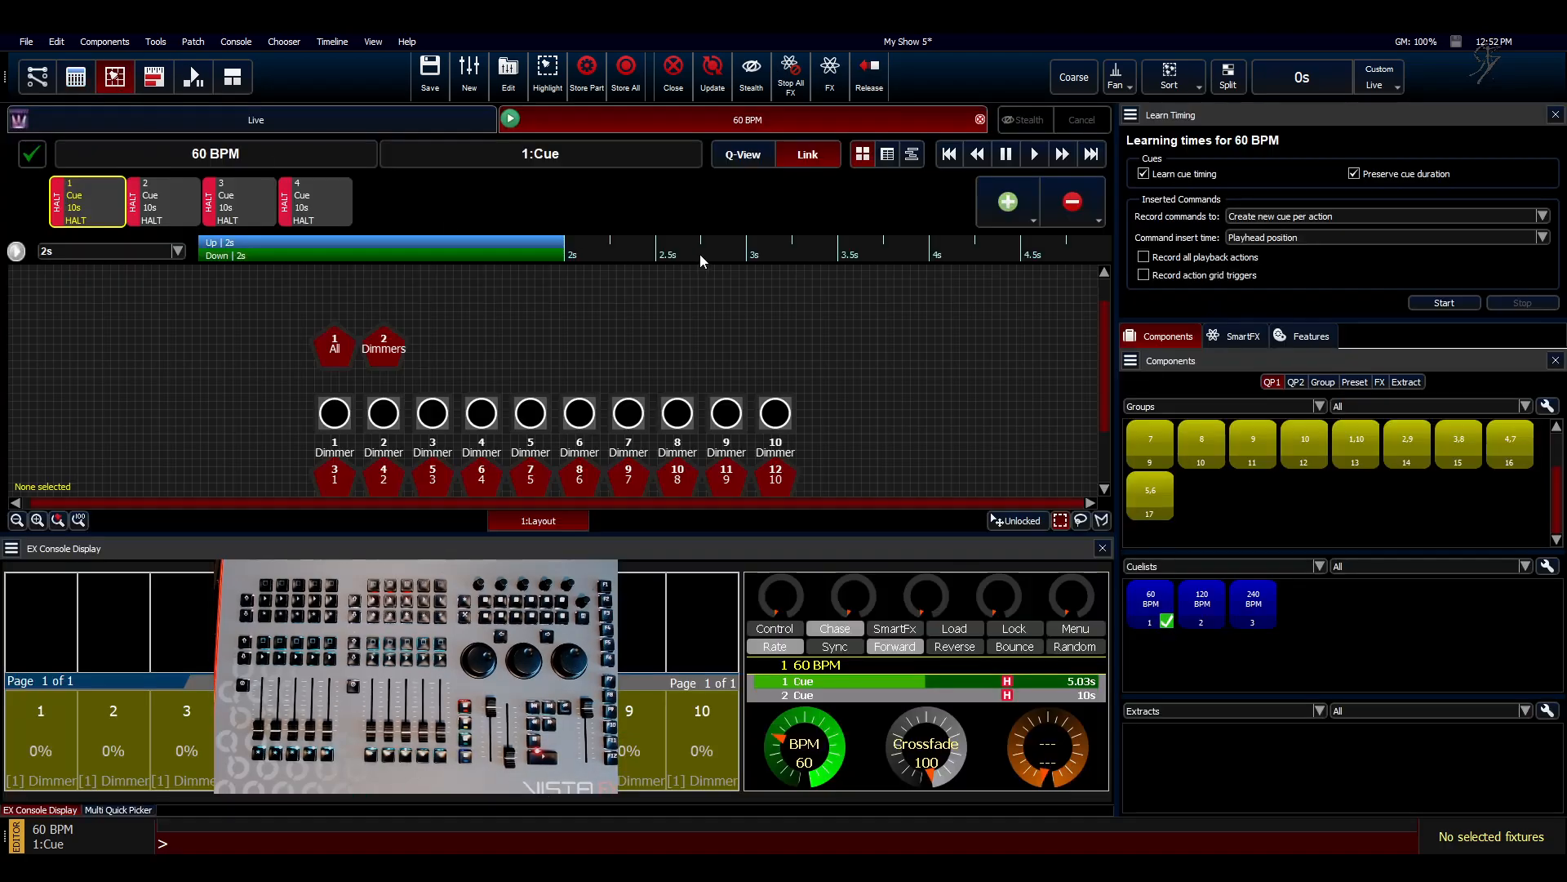